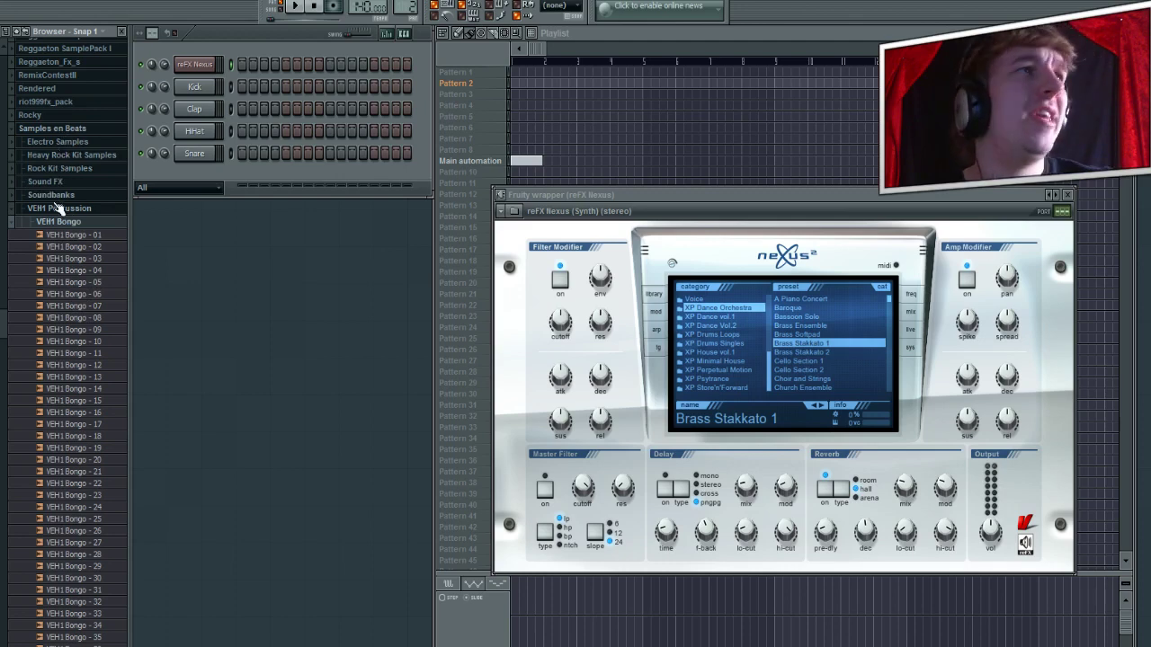
Audition several bongo samples from the VEH1 Bongo folder in the Samples en Beats collection.
scroll(23, 213, "up", 10)
left_click(80, 535)
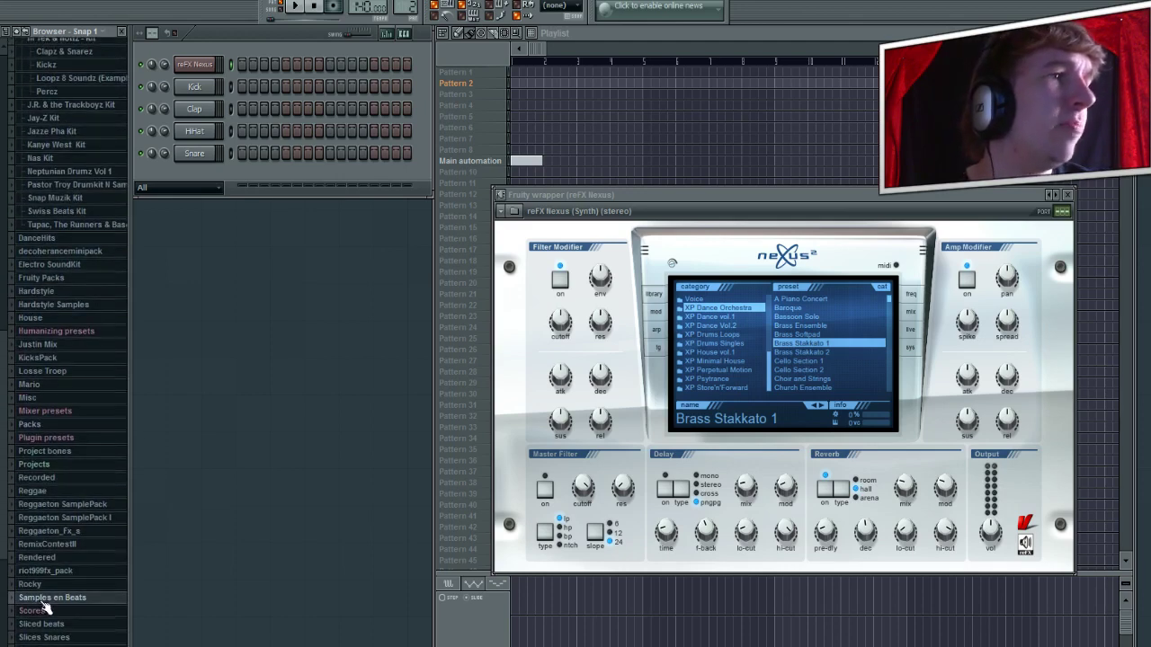
left_click(49, 596)
scroll(103, 323, "up", 5)
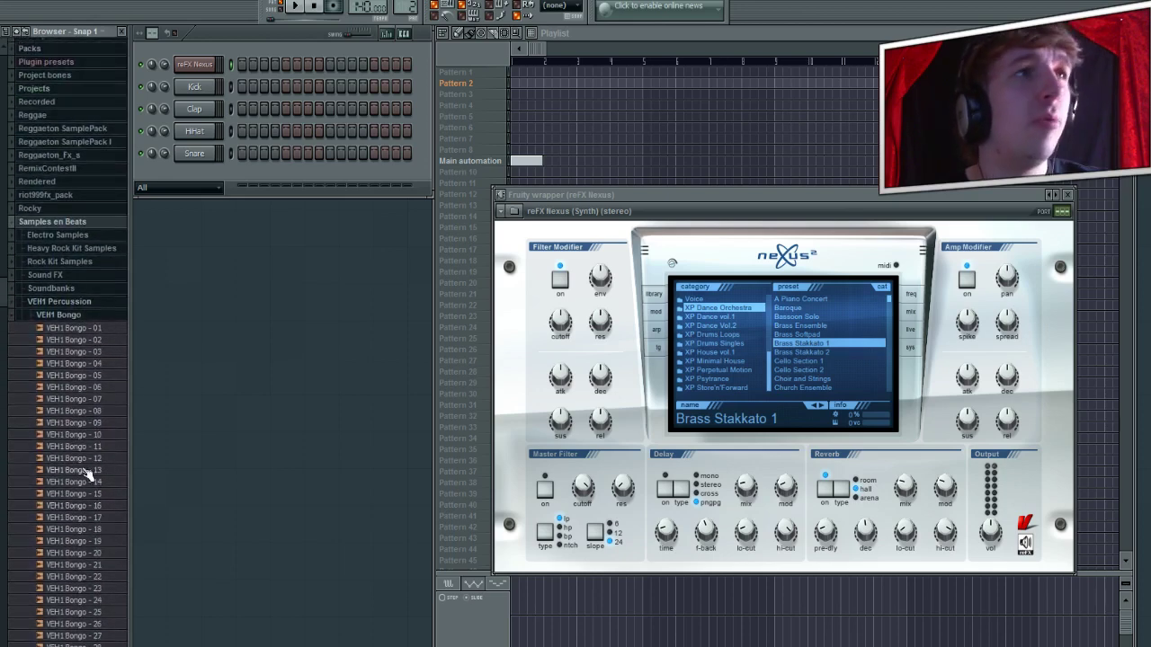
left_click(73, 518)
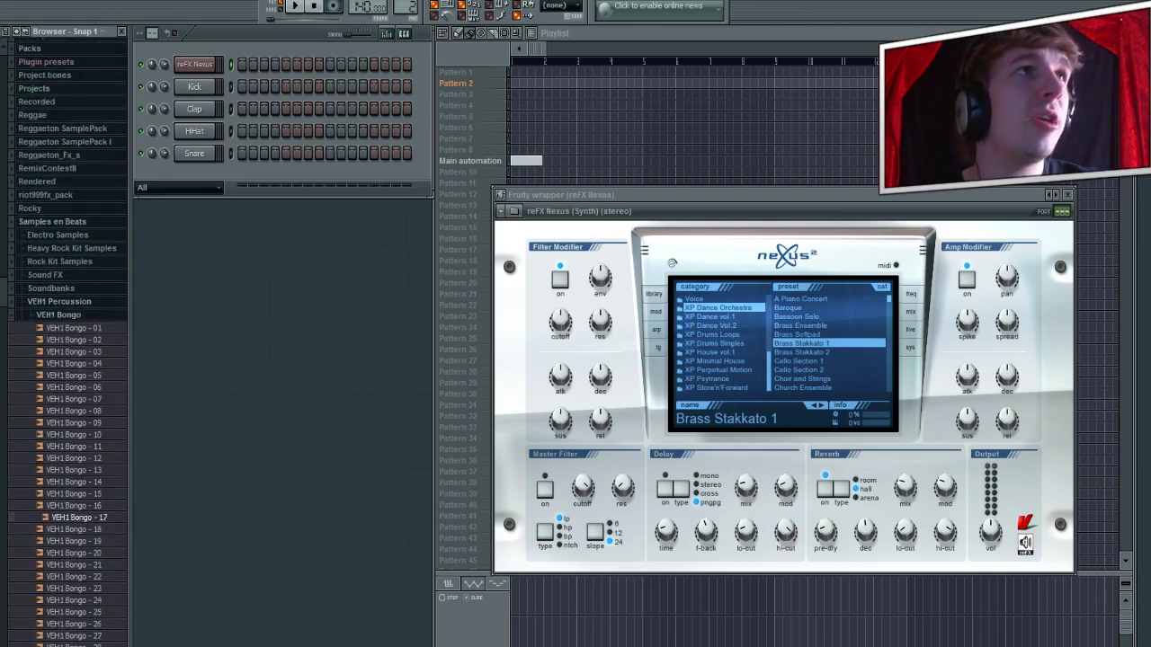
left_click(62, 422)
left_click(69, 518)
left_click(70, 588)
left_click(70, 600)
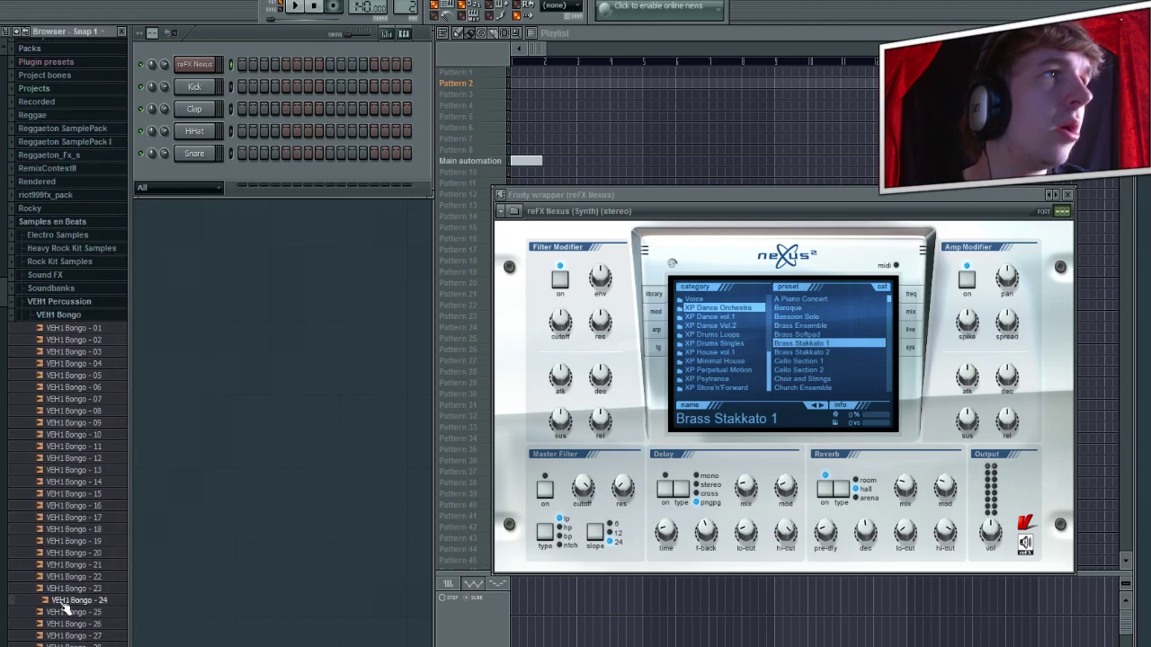
Load nas-kick3-qbh from the Nas Kit into the Kick channel, place hits every fourth step from step 1 across 32 steps, and play the pattern.
scroll(51, 270, "up", 10)
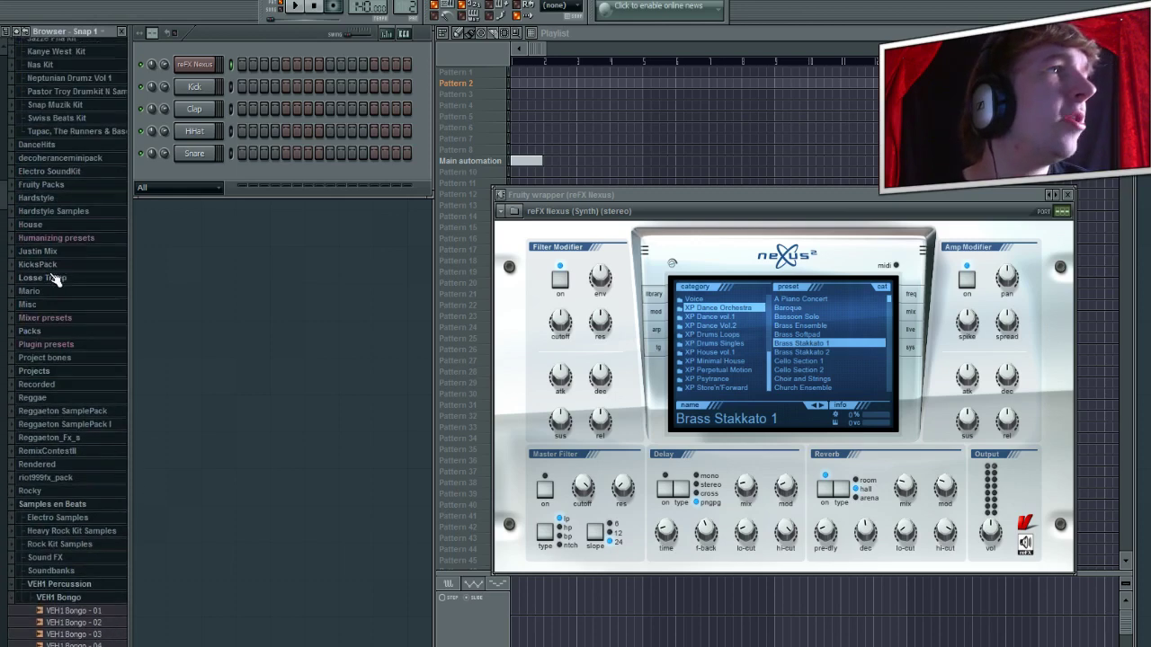
scroll(54, 270, "up", 4)
left_click(52, 318)
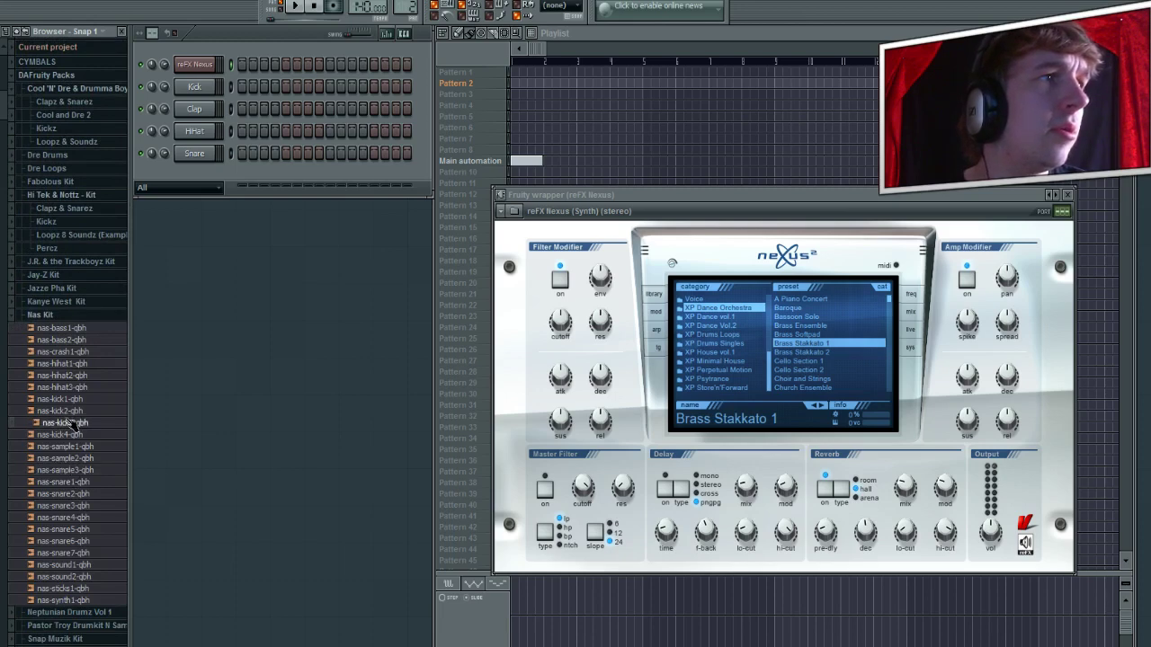
mouse_move(72, 424)
left_mouse_down()
mouse_move(70, 414)
mouse_move(76, 438)
mouse_move(76, 410)
mouse_move(87, 432)
left_mouse_up()
left_click_drag(252, 43, 194, 87)
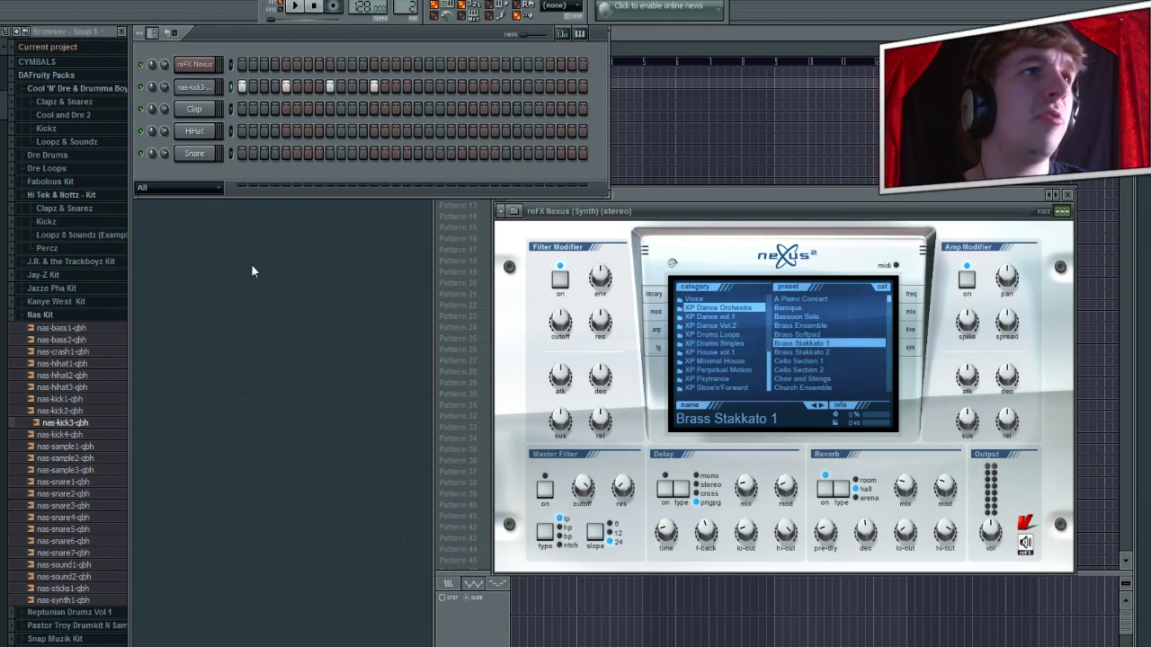
left_click(292, 7)
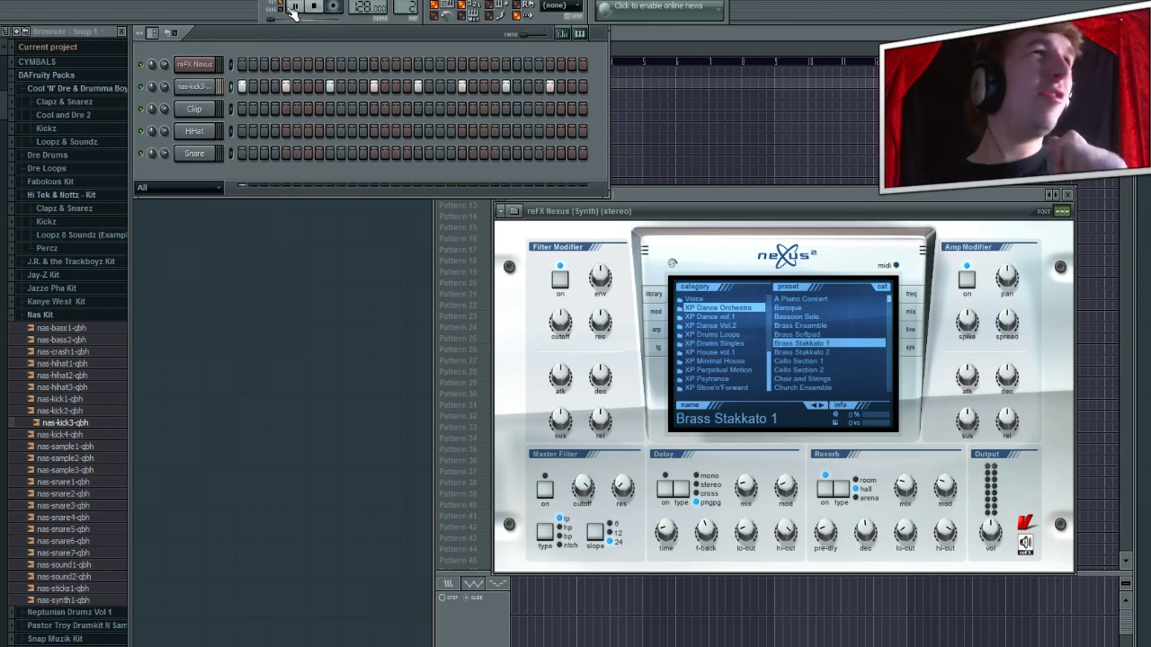
left_click(318, 6)
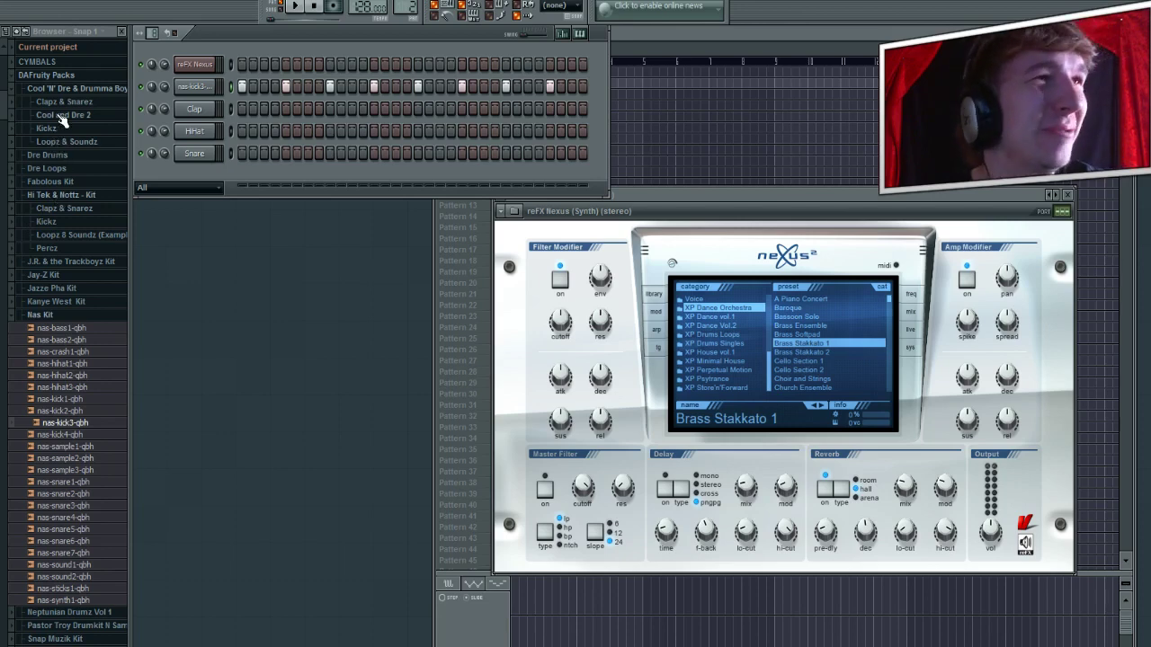
Load C&S (1) from the Kanye West Kit's Clapz & Snarez into the Clap channel, place hits on steps 5, 13, 21 and 29, and preview.
left_click(55, 302)
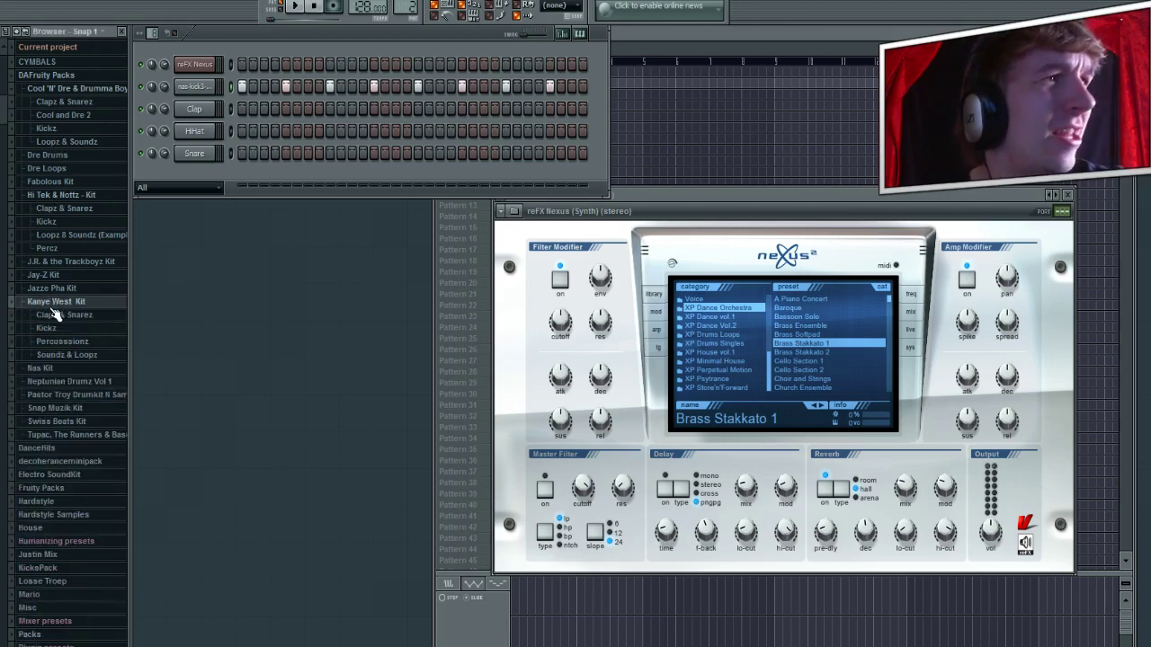
left_click(56, 314)
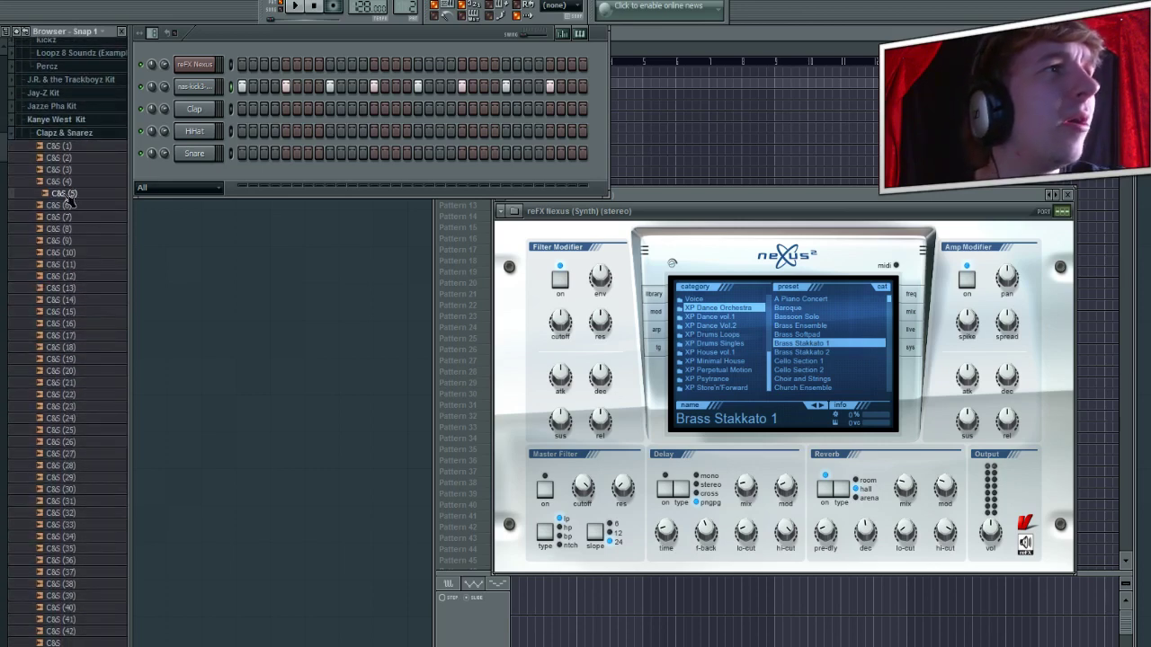
left_click_drag(224, 117, 196, 109)
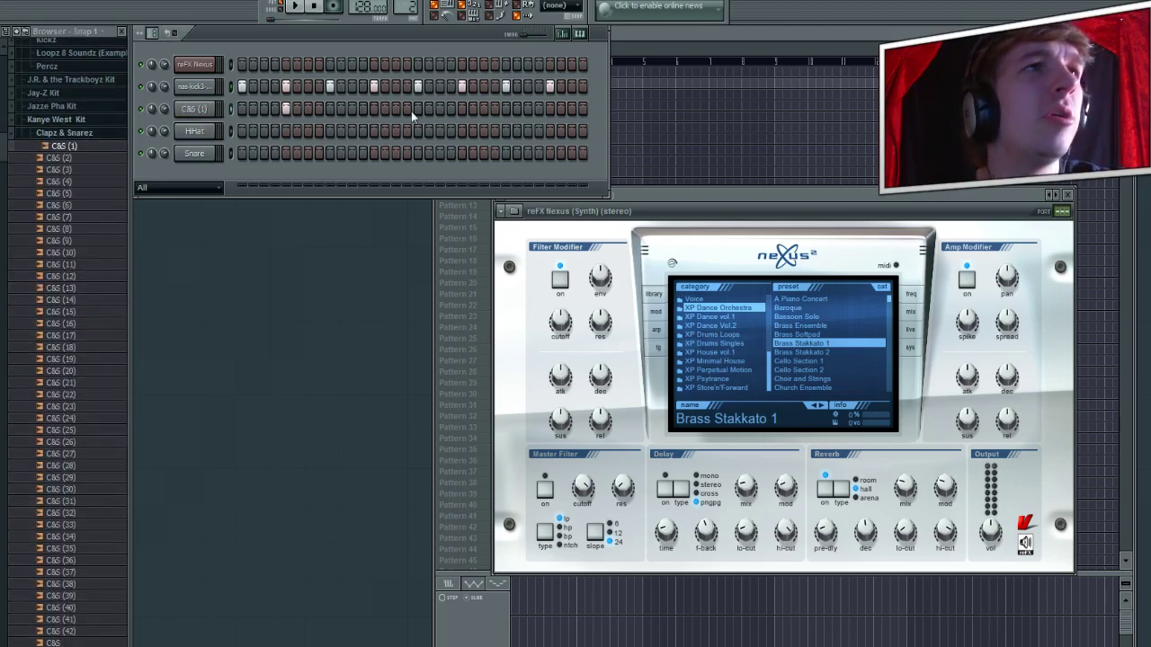
left_click(297, 5)
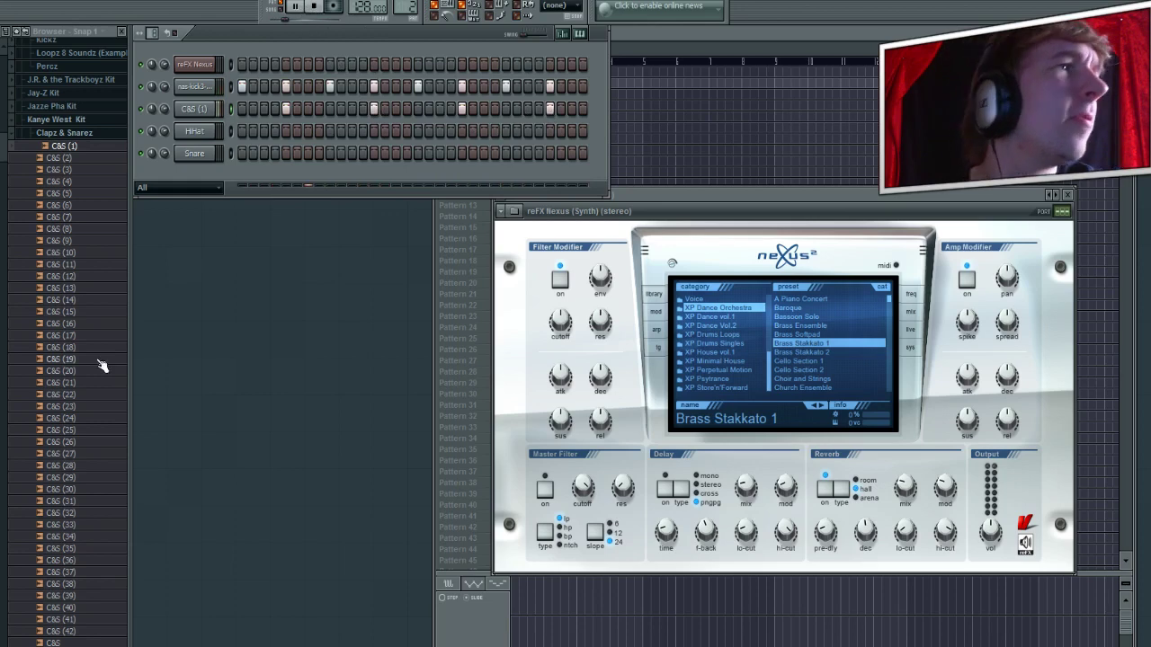
left_click(77, 135)
key("space")
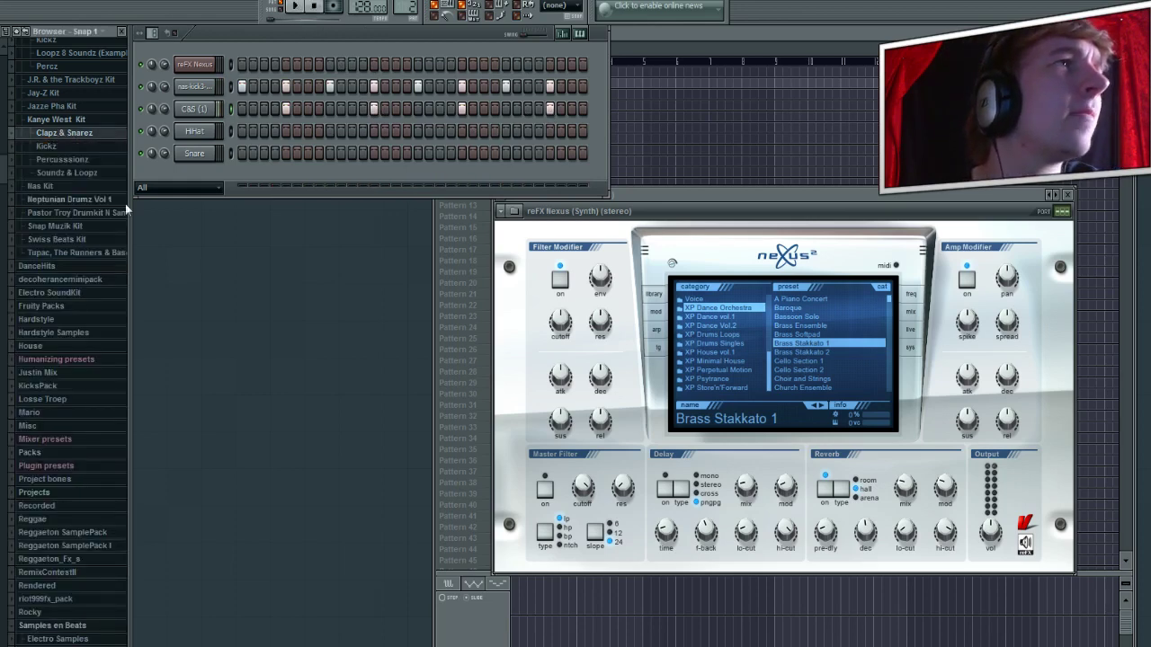
Load N3P22 from Neptunian Drumz Vol 1 into the HiHat channel and place hits on steps 3, 11, 19 and 27.
left_click(59, 173)
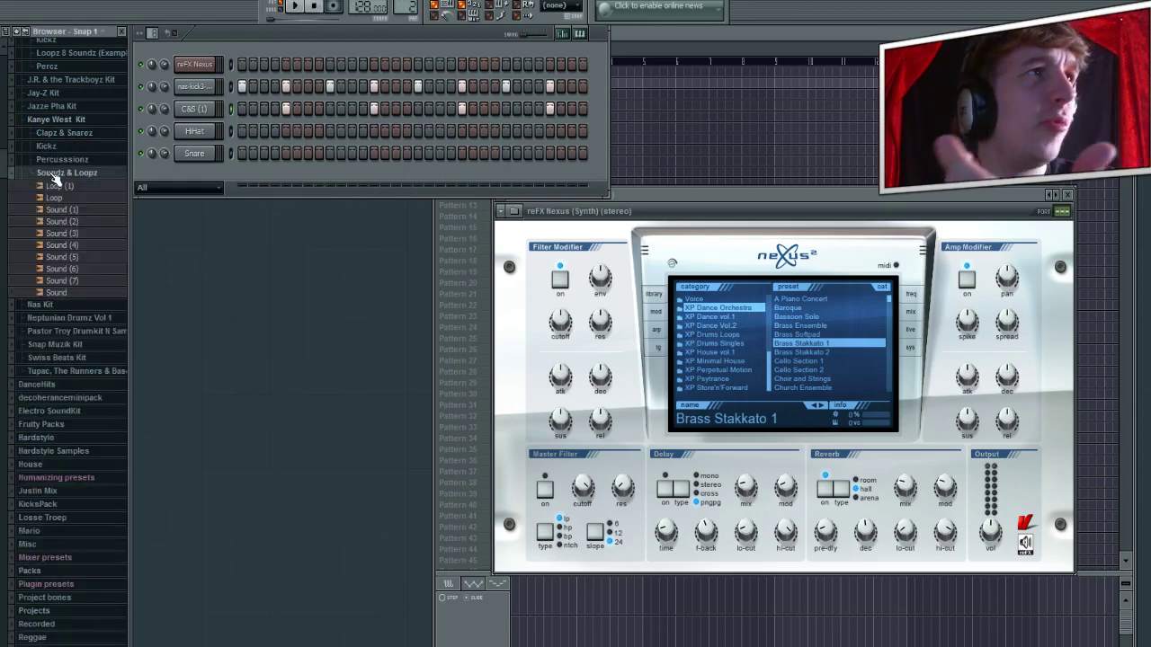
left_click(77, 176)
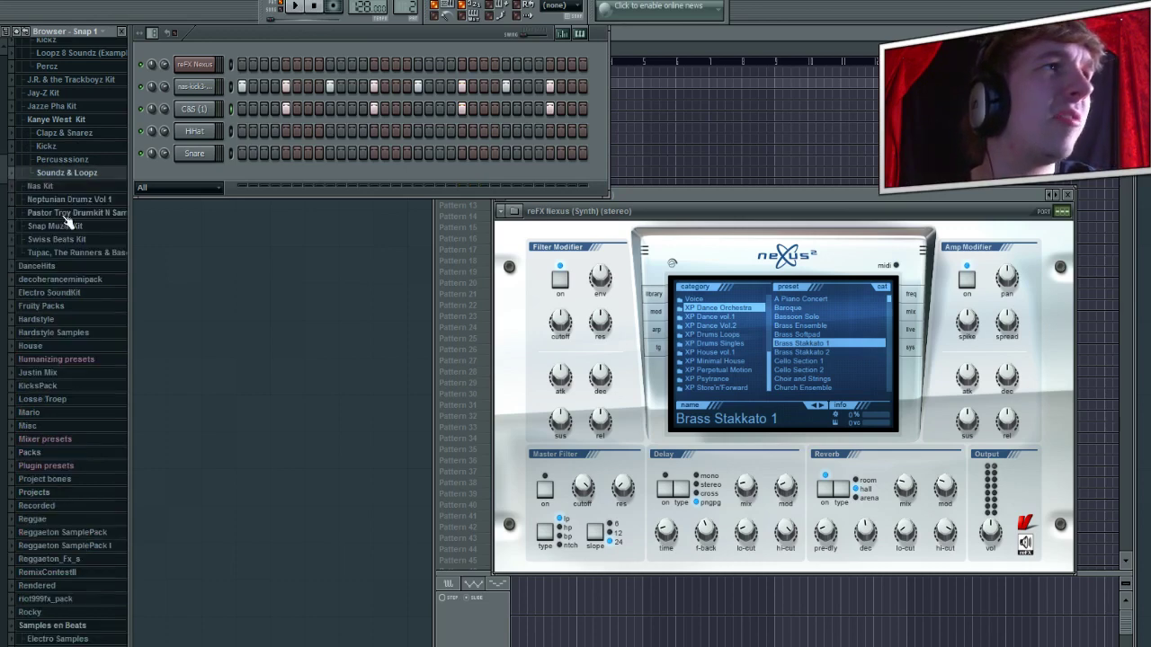
left_click(56, 200)
scroll(90, 359, "up", 3)
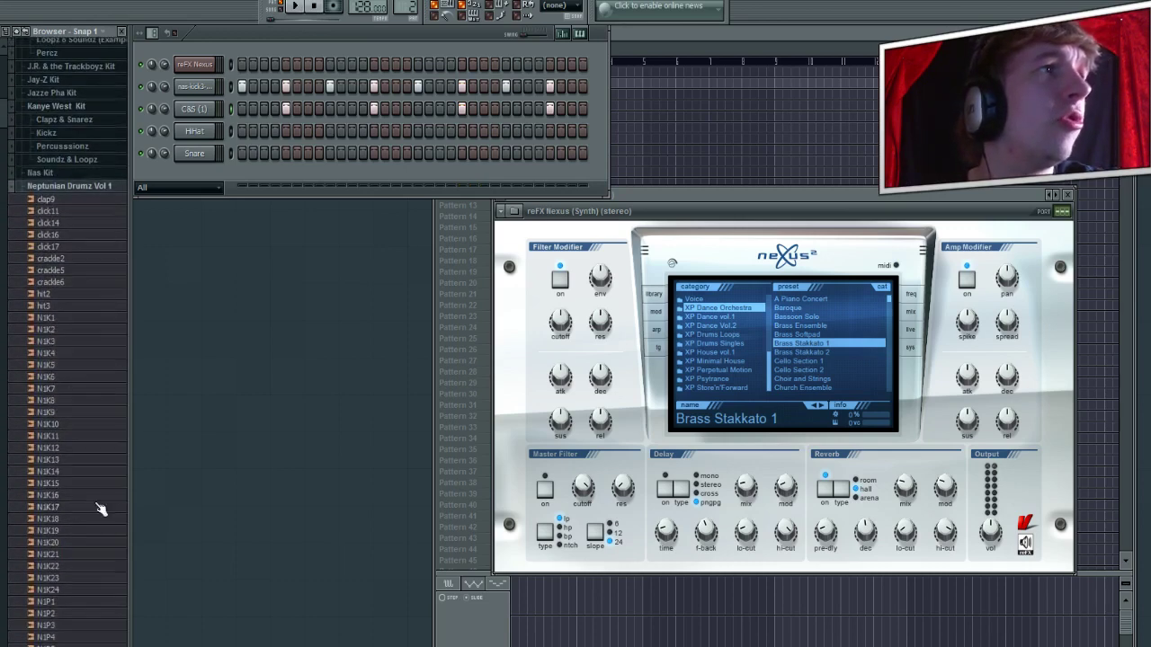
scroll(77, 488, "down", 15)
scroll(63, 461, "down", 10)
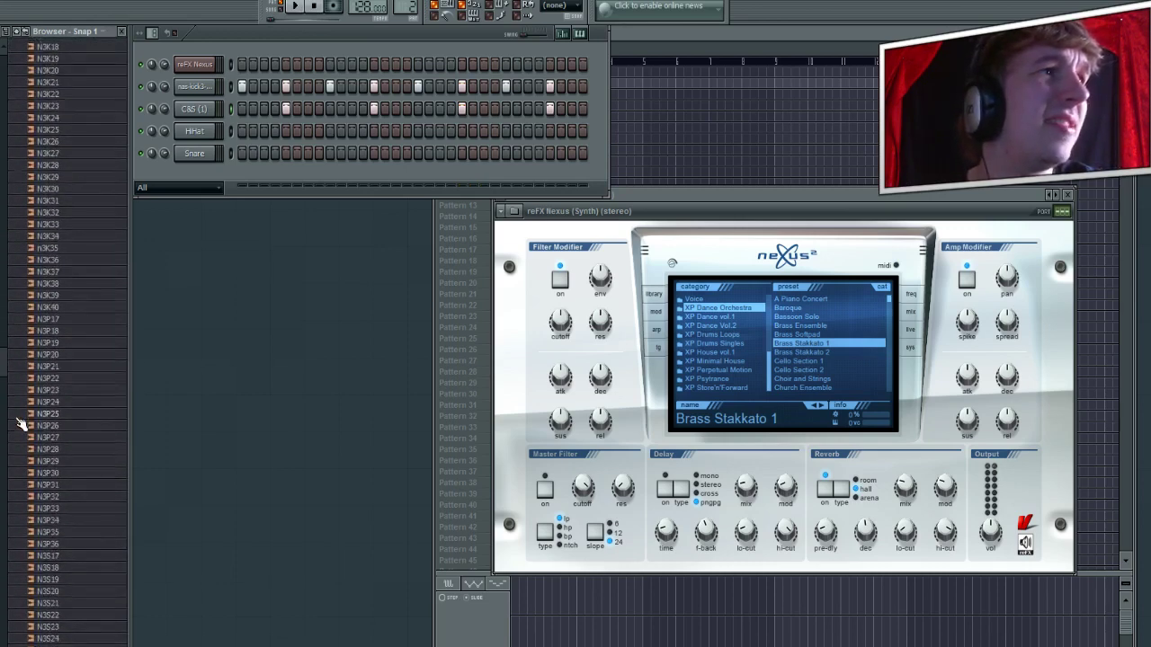
scroll(59, 223, "up", 5)
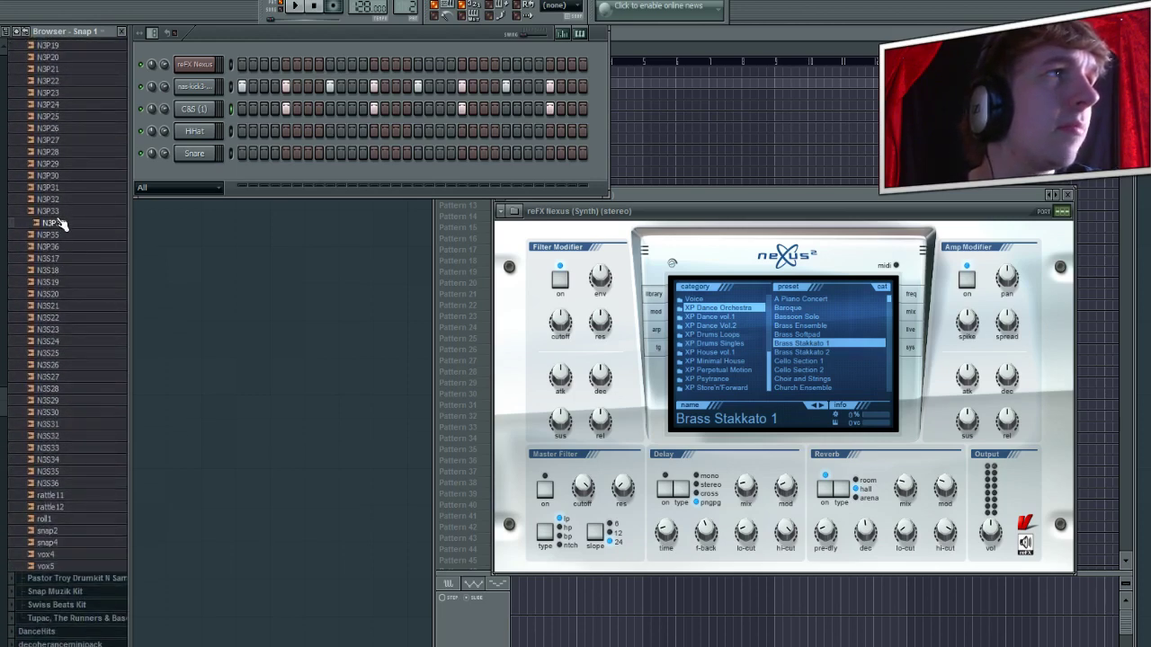
left_click_drag(53, 87, 263, 131)
left_click(274, 132)
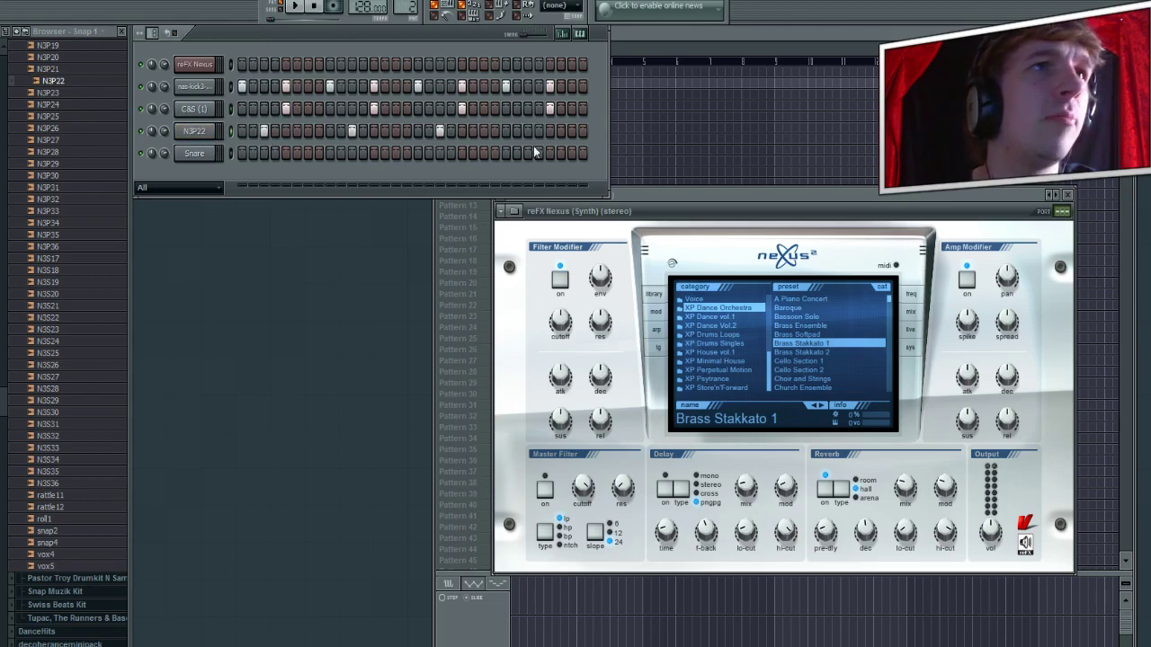
Load the MA sample from the Pastor Troy Drumkit into the Snare channel.
scroll(77, 215, "up", 15)
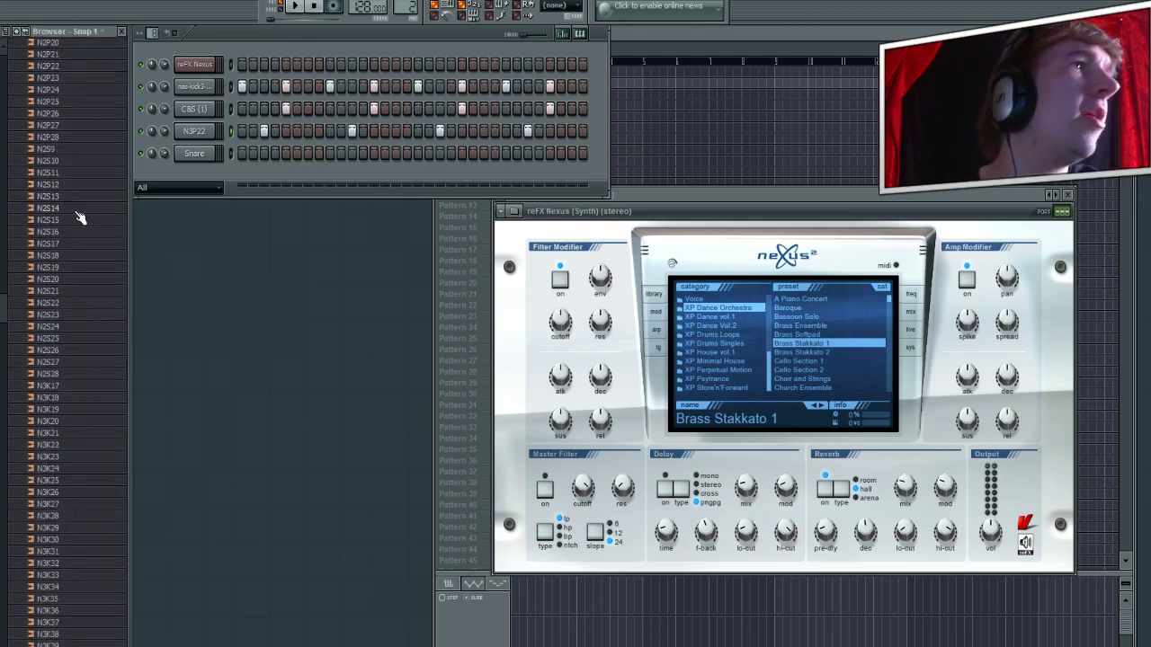
scroll(67, 189, "up", 10)
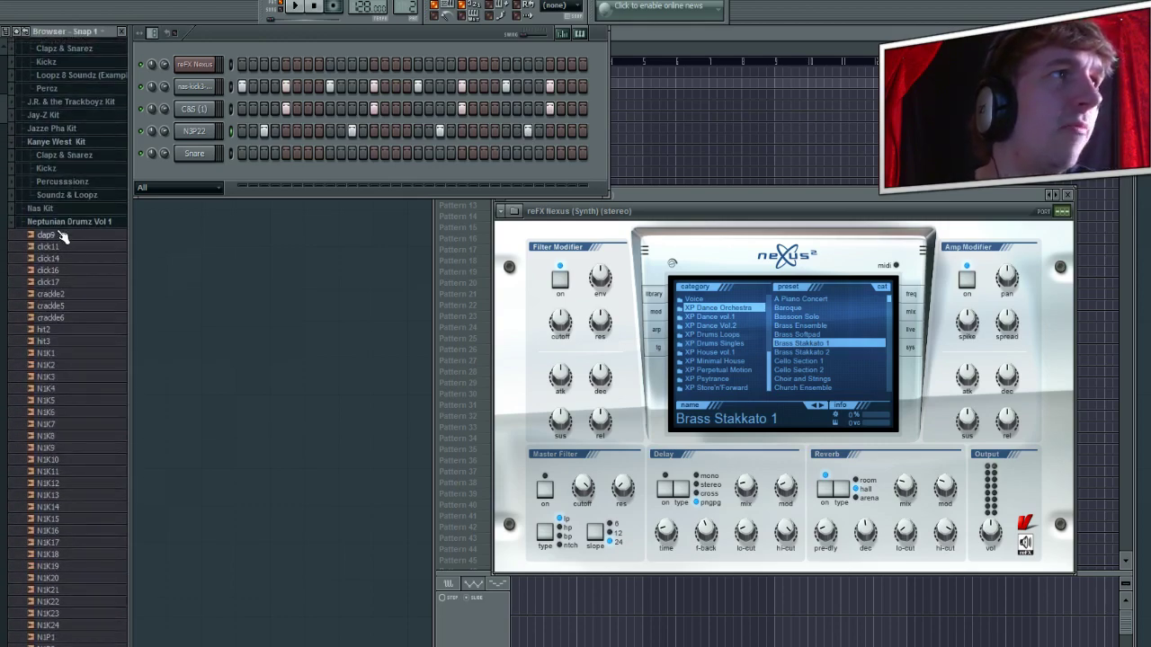
left_click(64, 221)
left_click(67, 236)
scroll(54, 251, "down", 3)
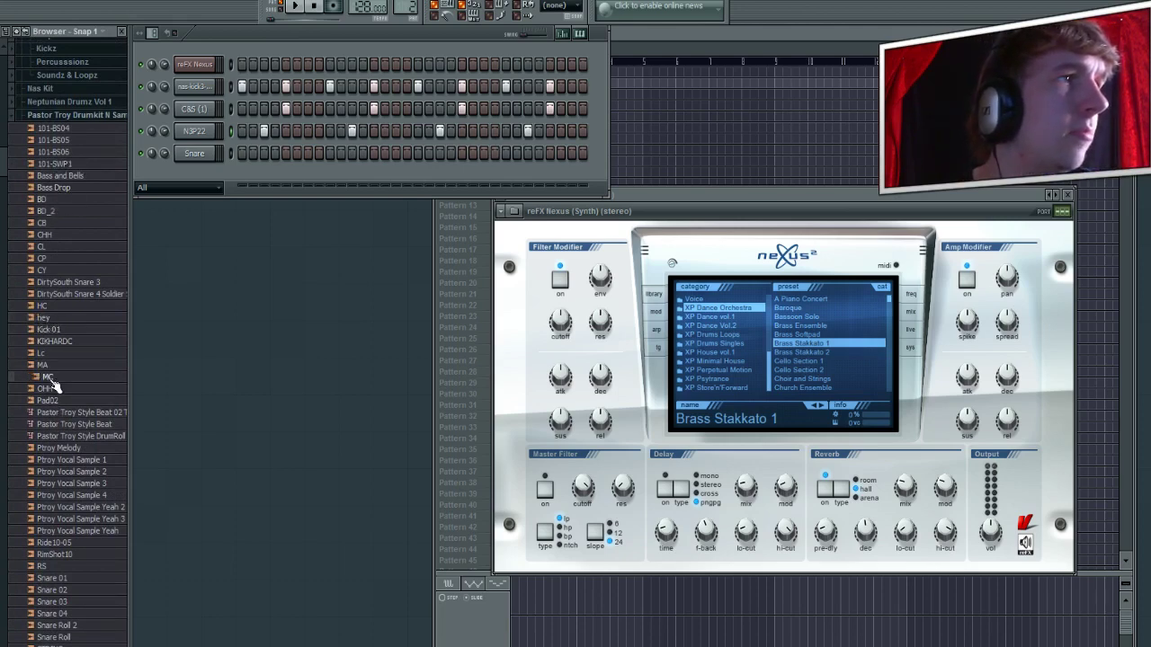
left_click_drag(47, 370, 203, 155)
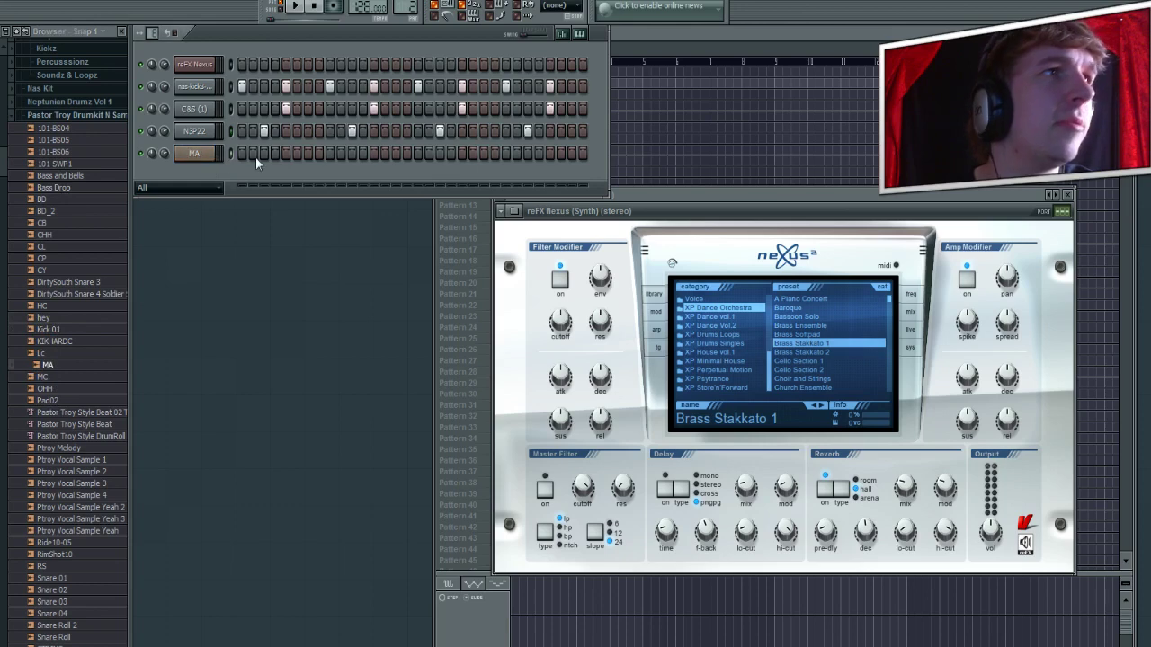
Place hits on every fourth step from step 3 in the MA channel and play the pattern to check the beat.
left_click(264, 153)
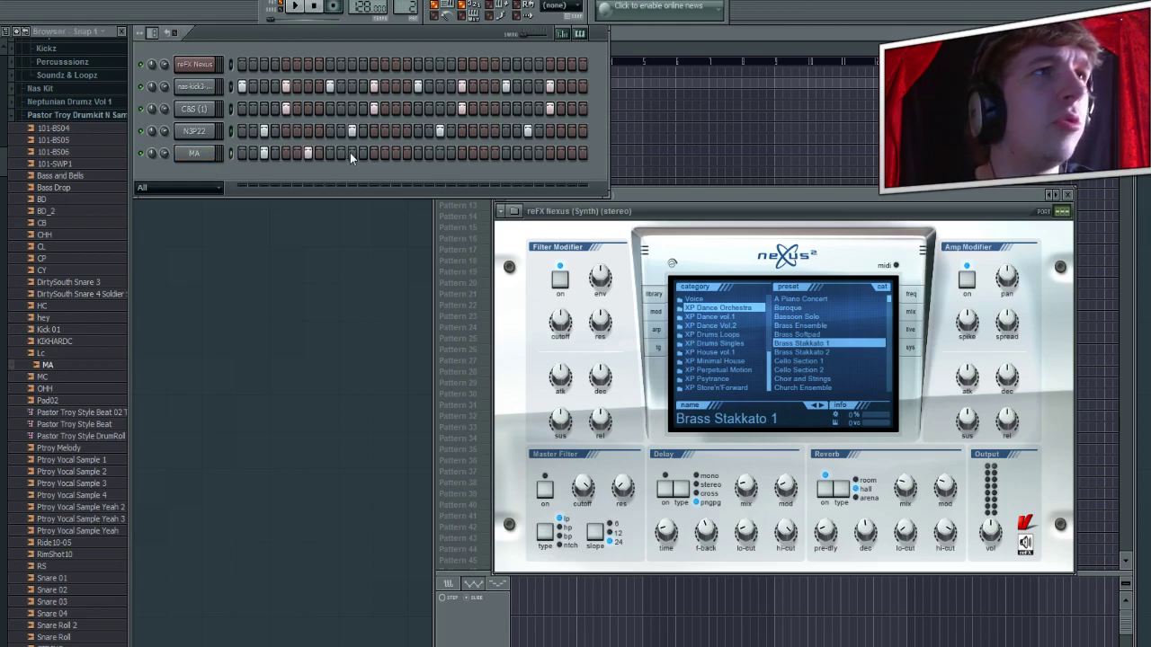
left_click(484, 153)
left_click(528, 154)
left_click(571, 154)
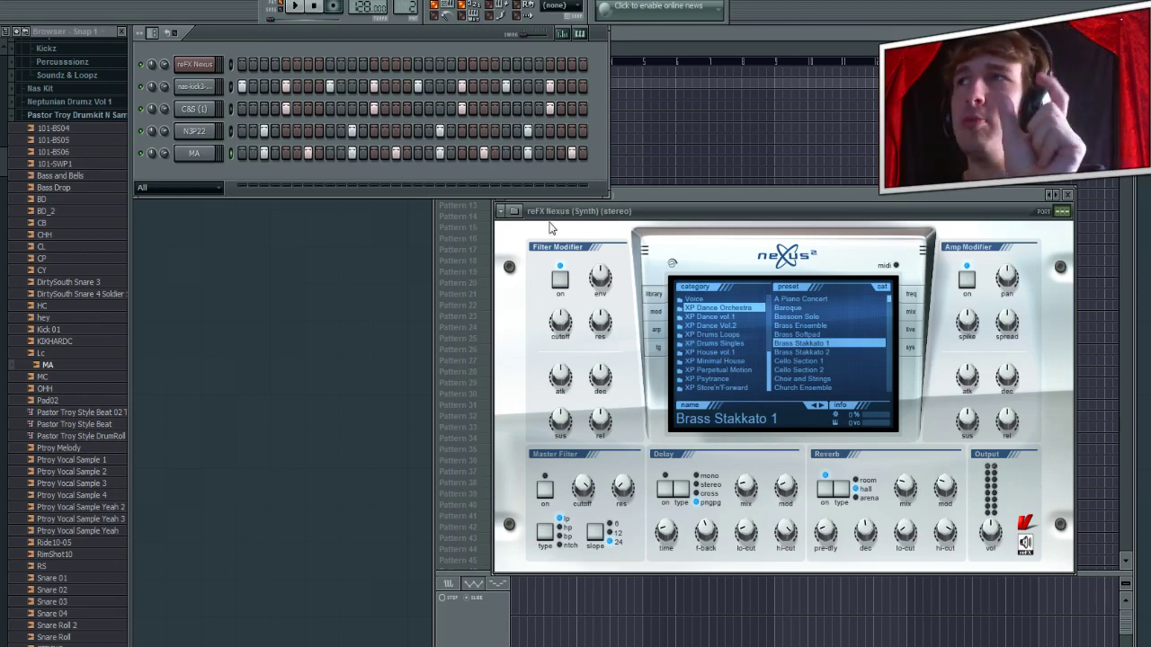
left_click(296, 7)
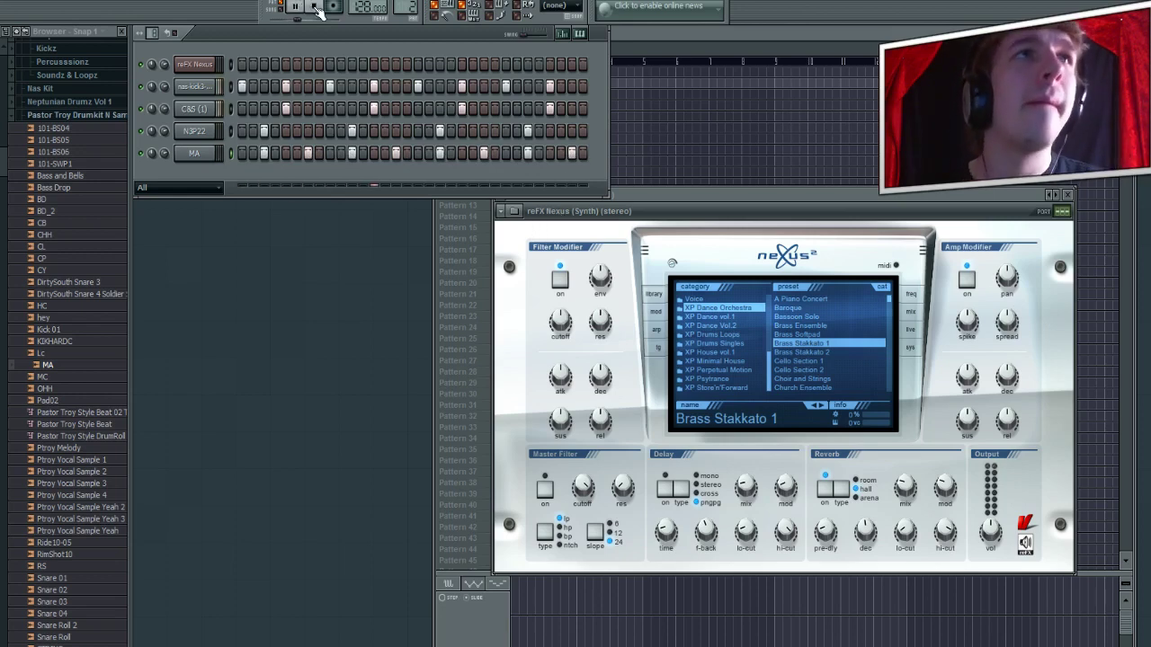
left_click(317, 8)
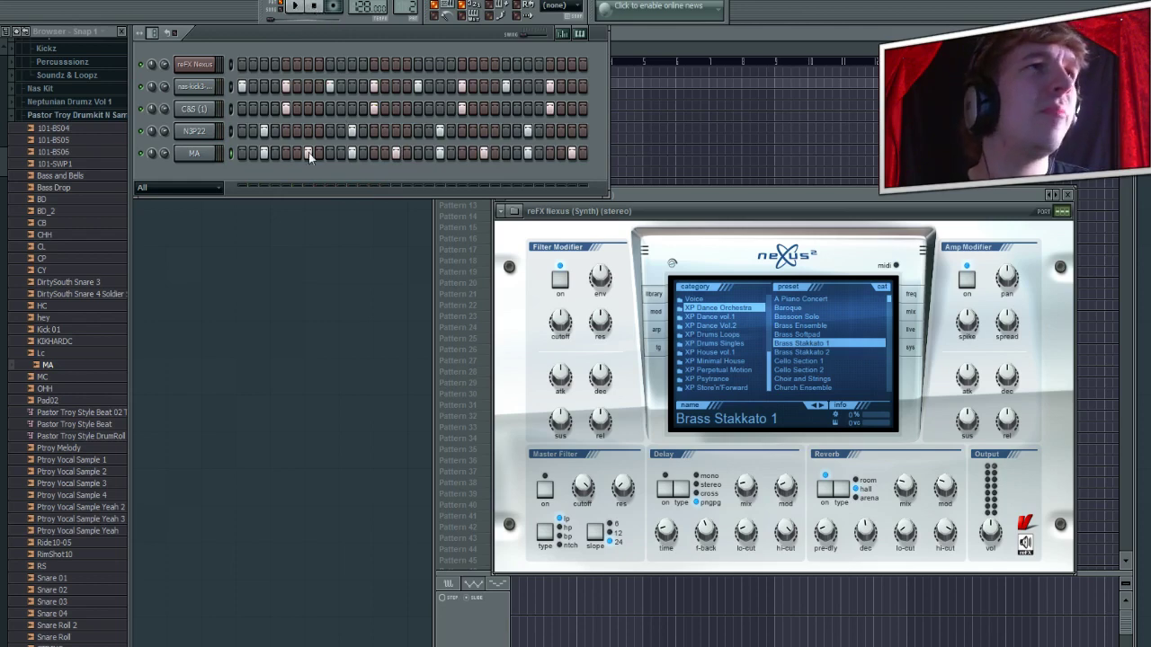
Audition samples in the Snap Muzik Kit and replace the MA channel's sample with SwizzBeats0004 from the Swiss Beats Kit.
scroll(68, 254, "up", 5)
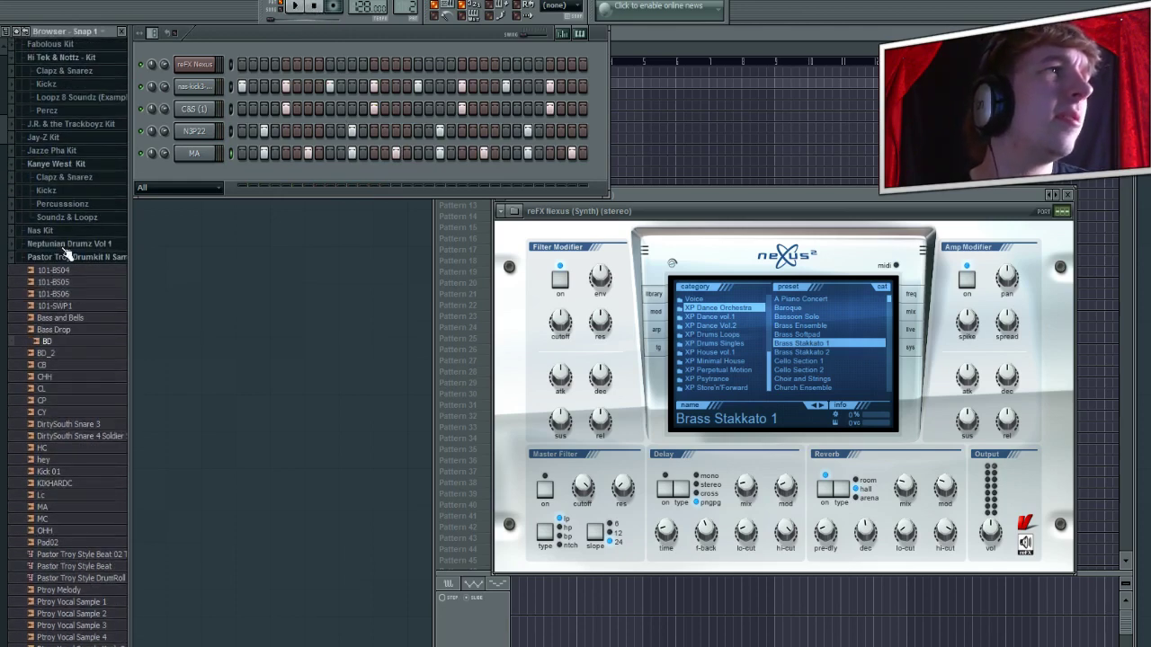
left_click(66, 256)
left_click(63, 271)
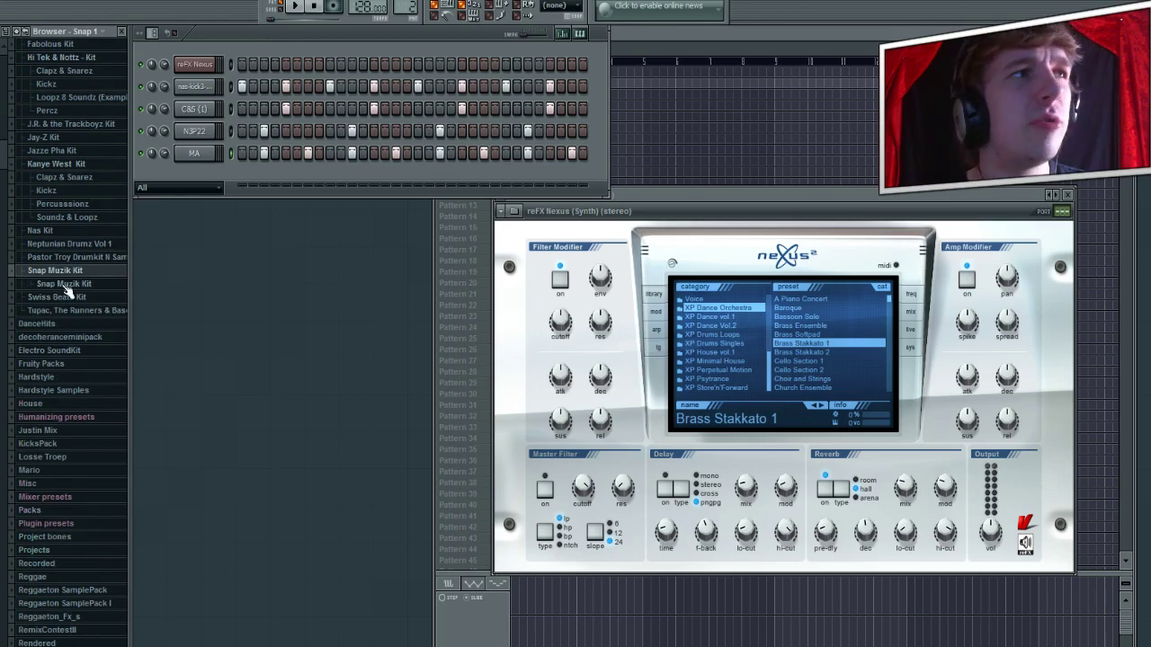
left_click(65, 287)
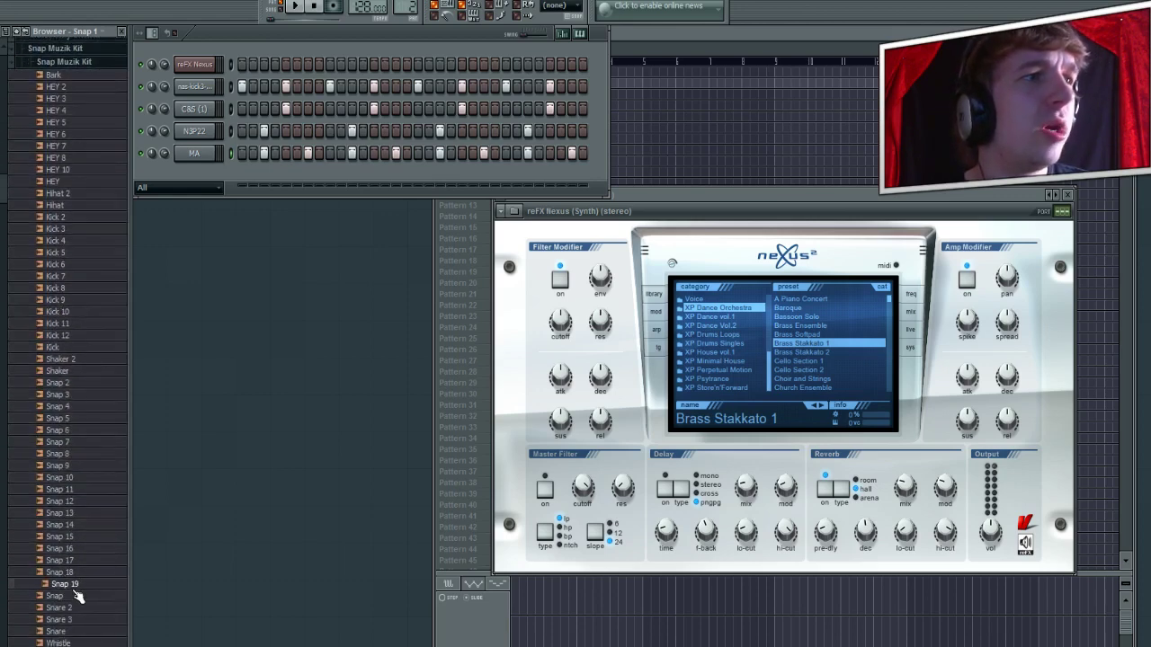
scroll(77, 596, "up", 4)
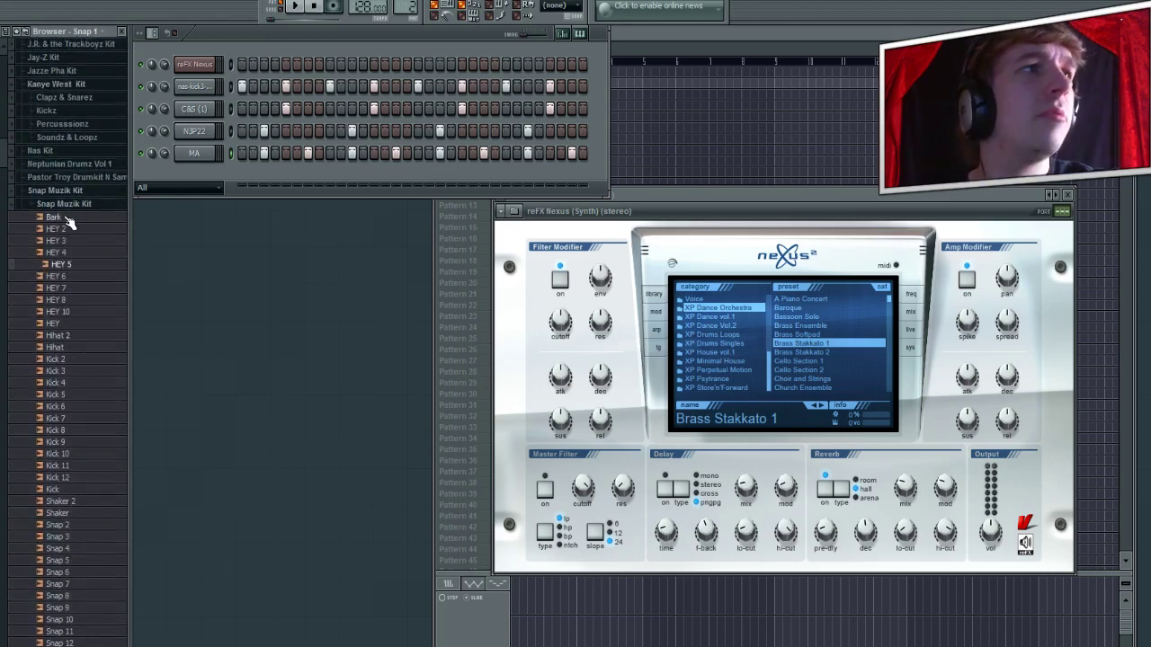
left_click(63, 239)
left_click(64, 205)
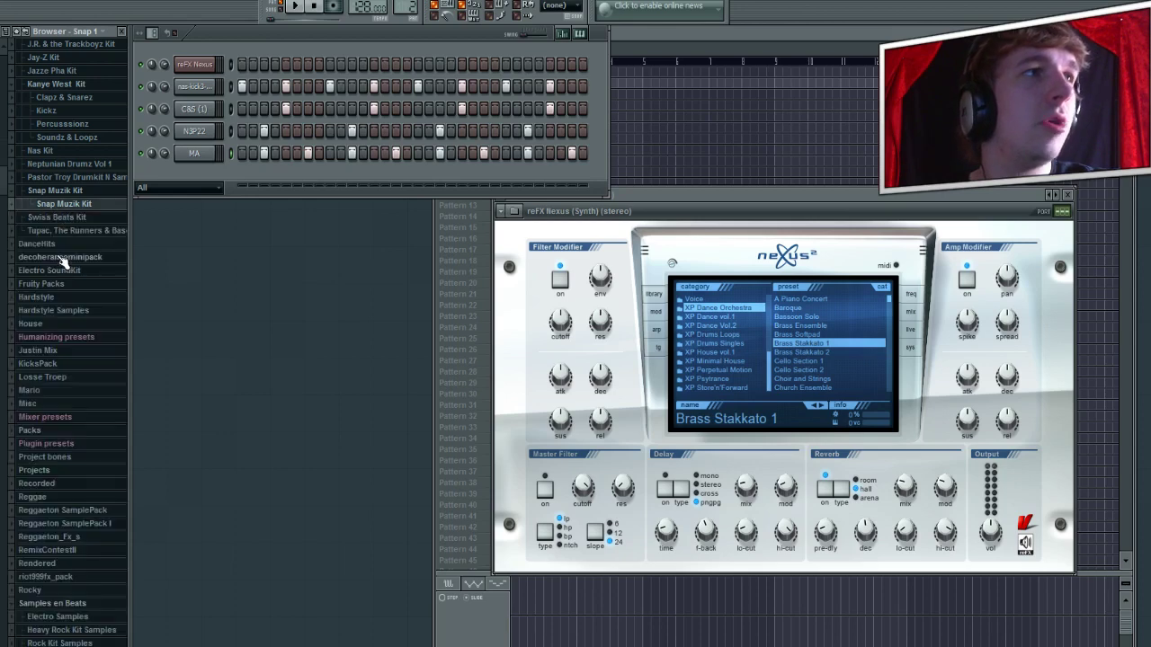
left_click(65, 221)
left_click(56, 270)
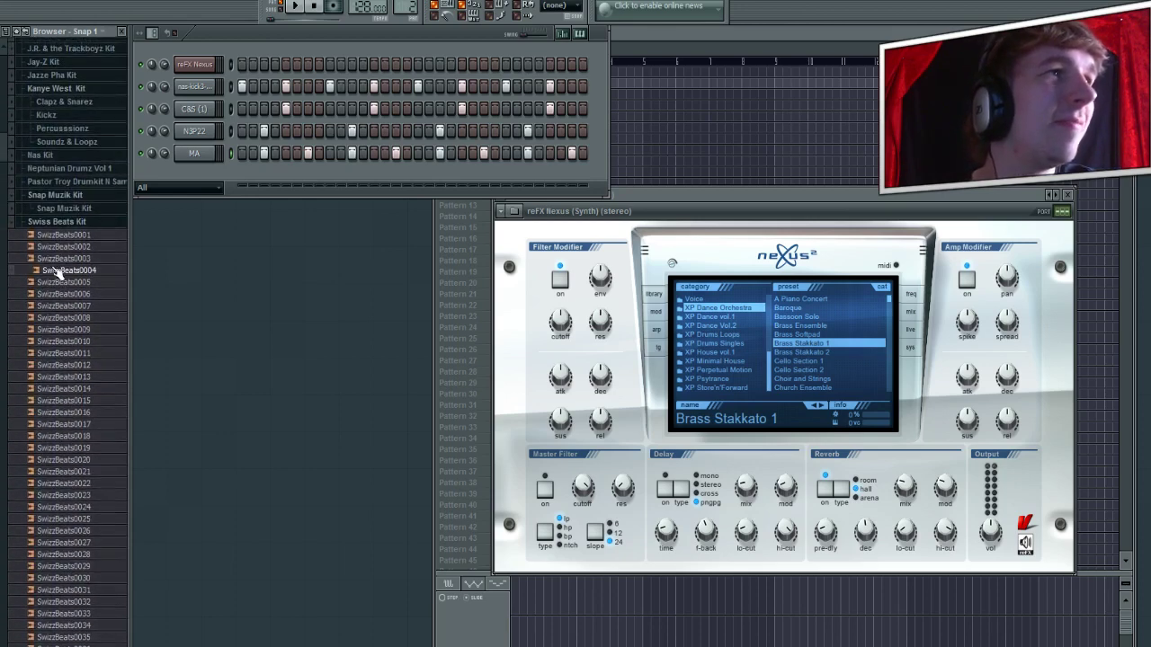
left_click_drag(55, 270, 210, 162)
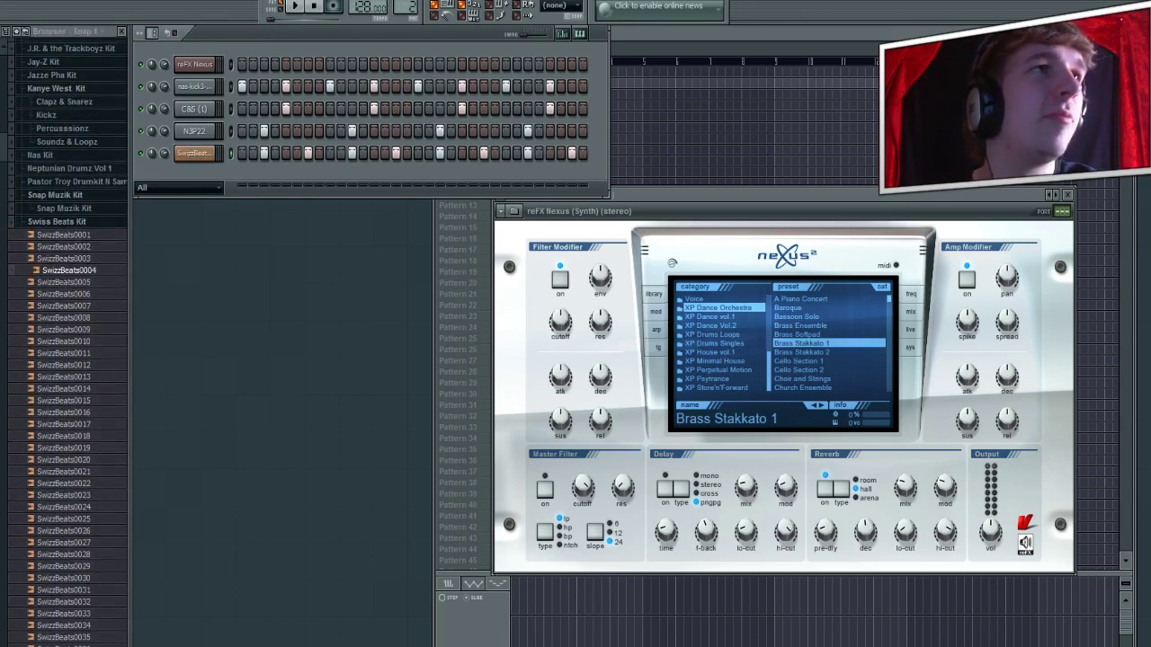
Play the pattern to check the beat, and audition other samples in the Swiss Beats Kit before collapsing that folder.
key("space")
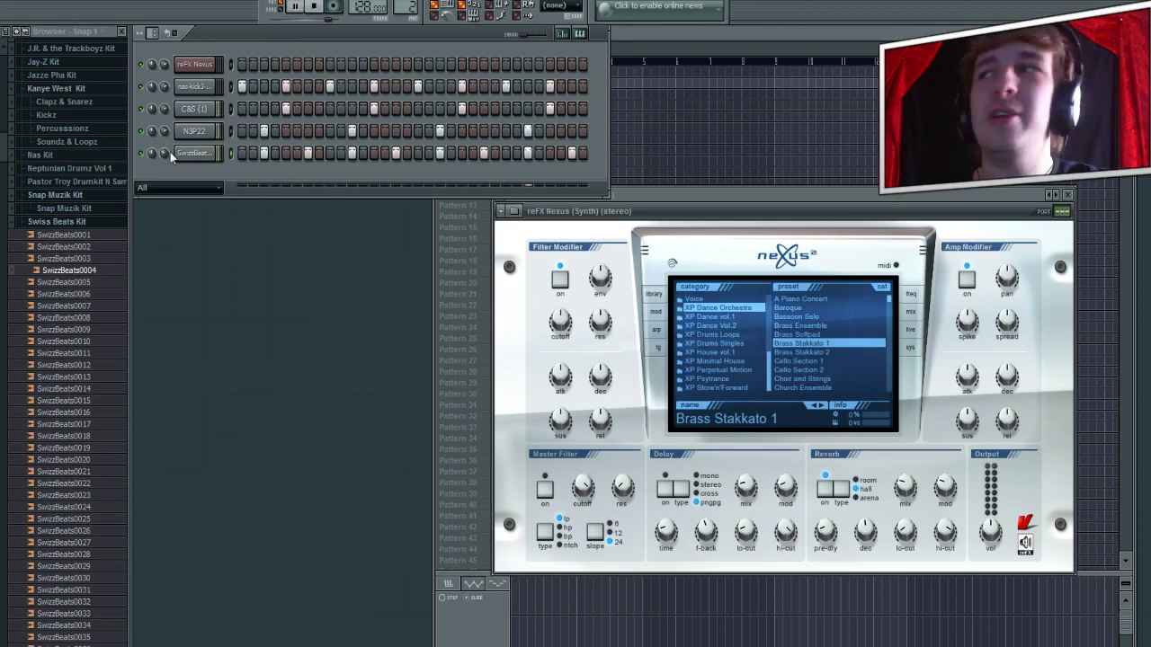
left_click(317, 7)
scroll(54, 449, "down", 5)
left_click(49, 461)
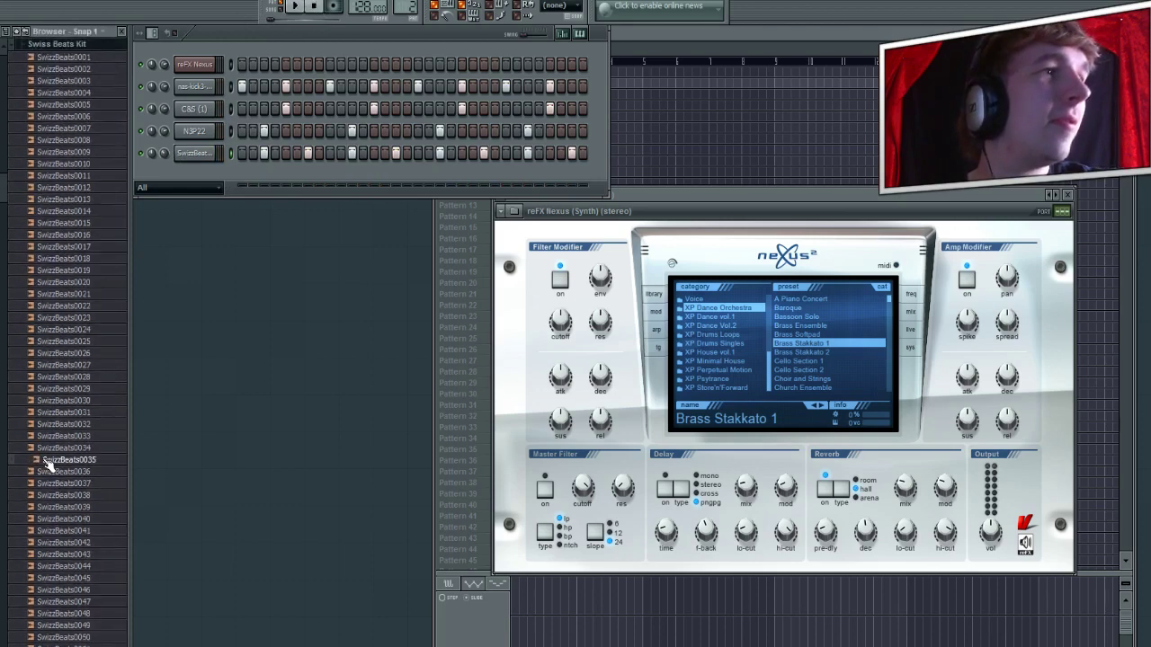
left_click(51, 507)
left_click(51, 531)
left_click(54, 543)
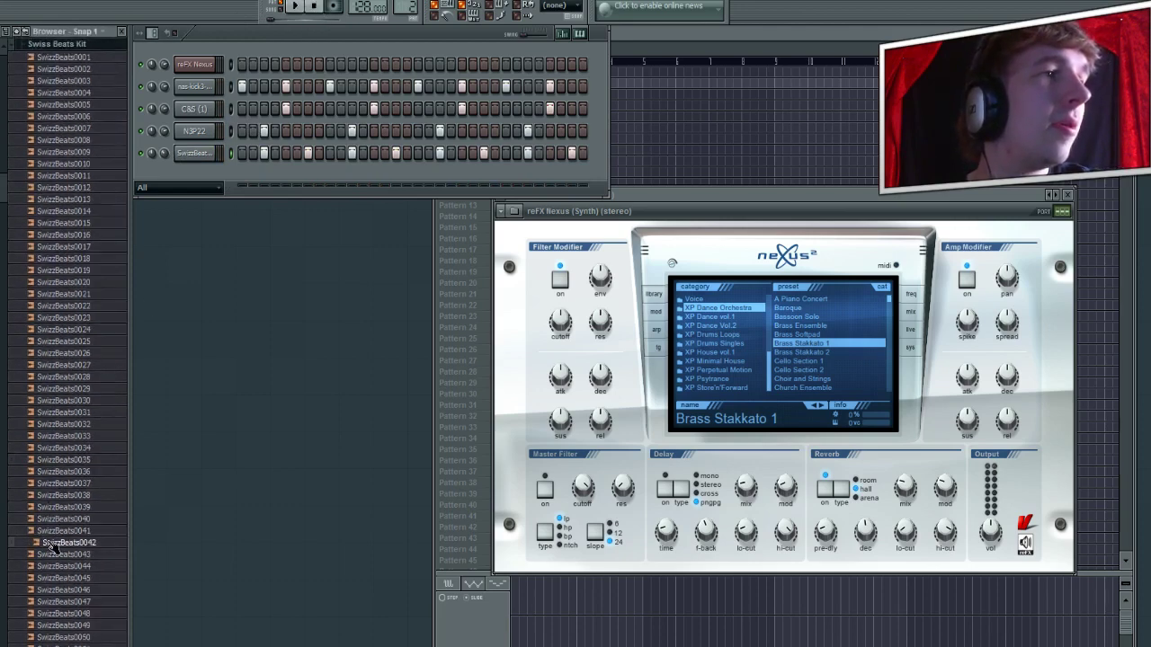
left_click(54, 519)
scroll(54, 526, "up", 6)
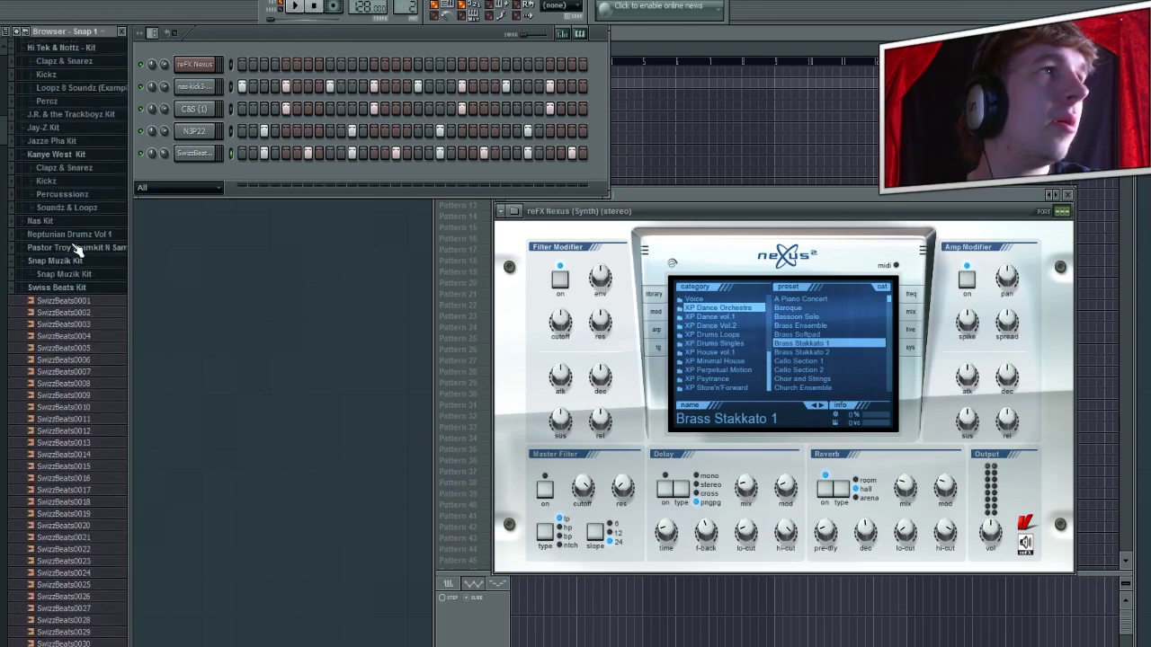
left_click(53, 293)
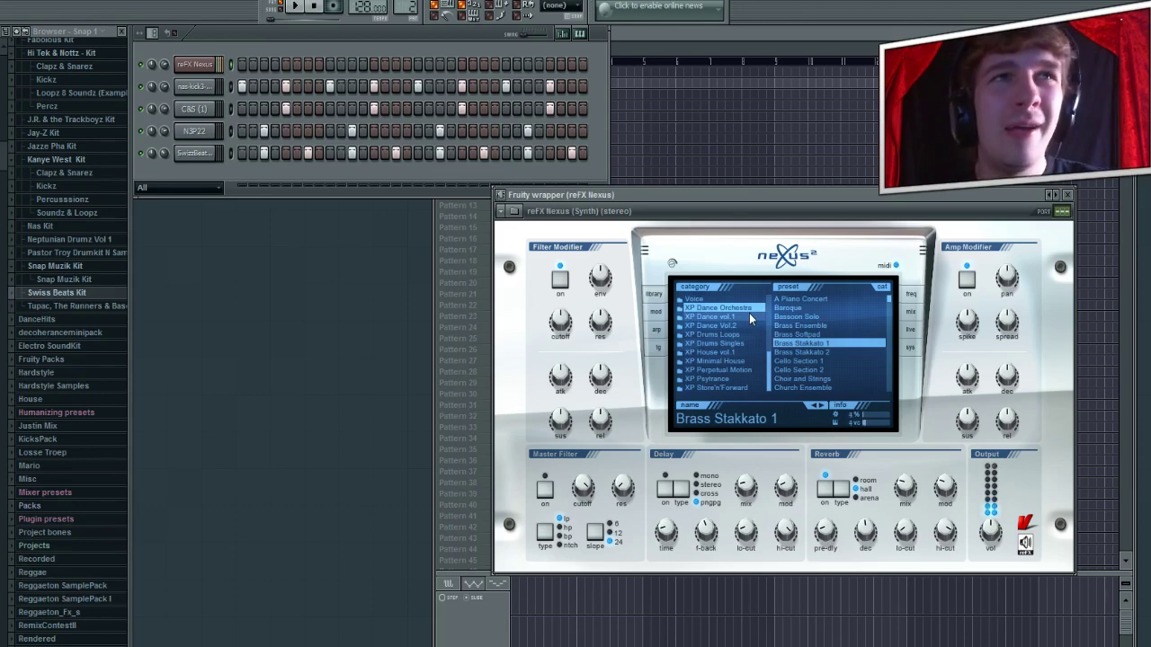
Place short C notes on steps 1, 4 and 7 in the reFX Nexus channel's piano roll and play the pattern.
left_click(236, 78)
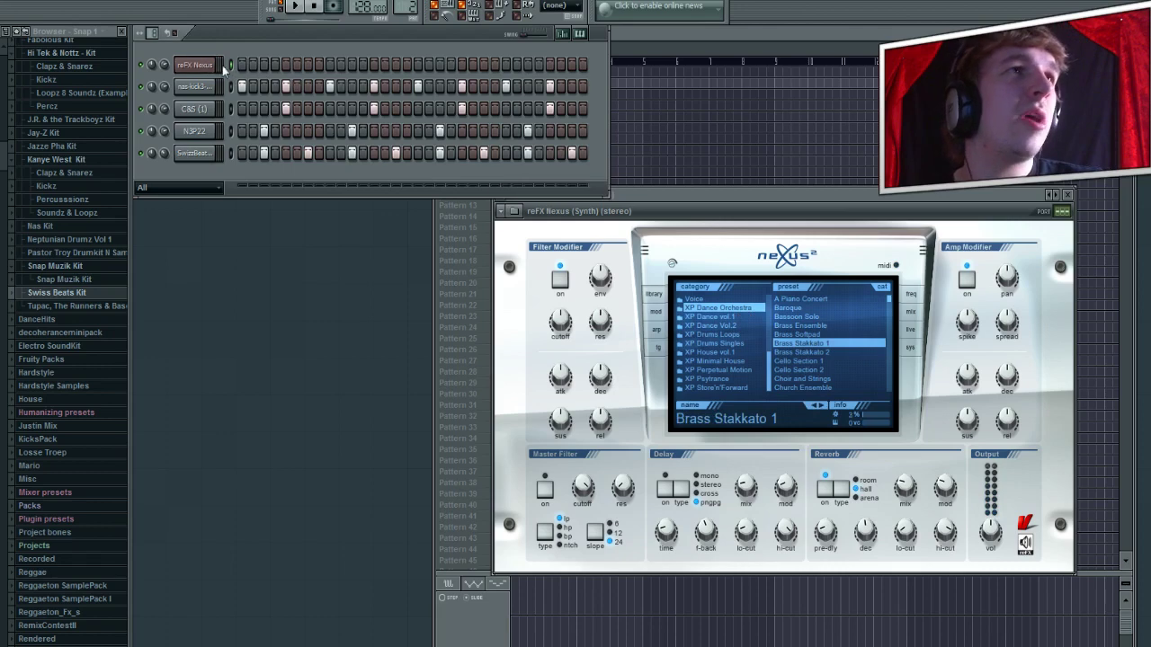
key("F7")
scroll(634, 456, "down", 2)
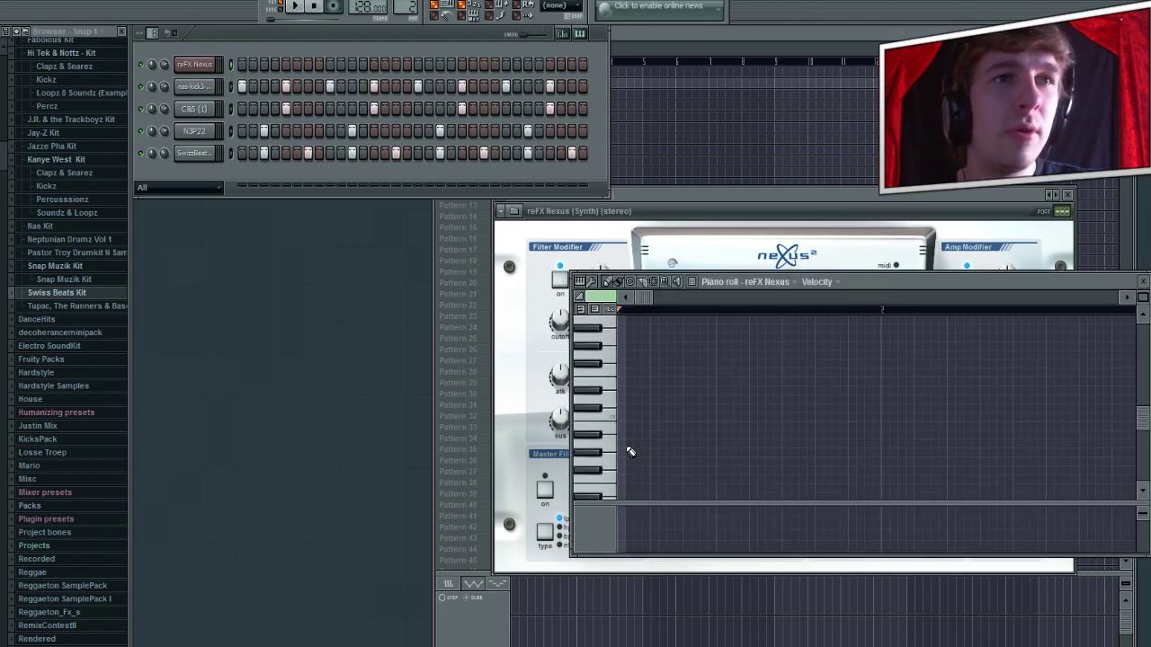
left_click(625, 416)
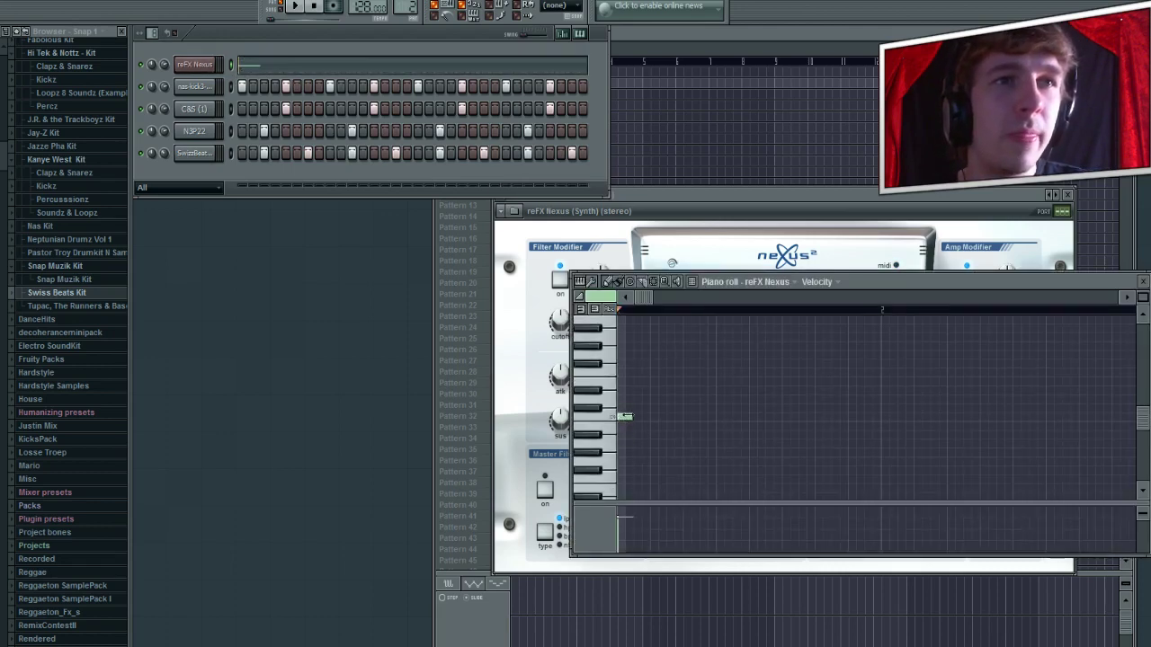
left_click(645, 416)
left_click(670, 416)
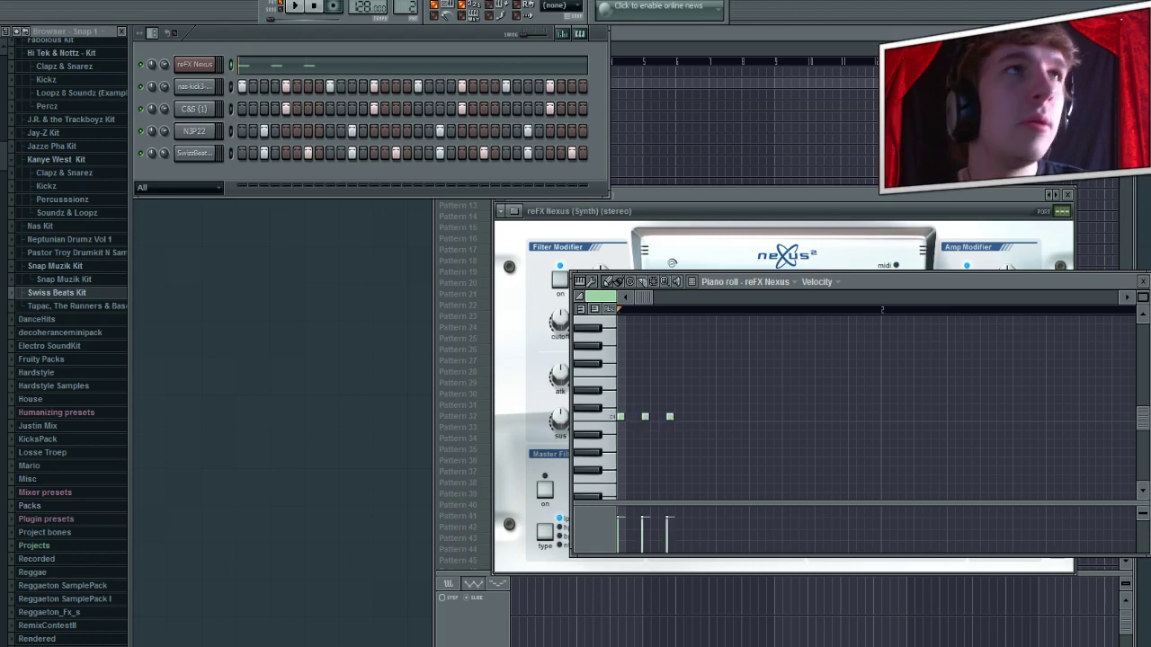
left_click(296, 7)
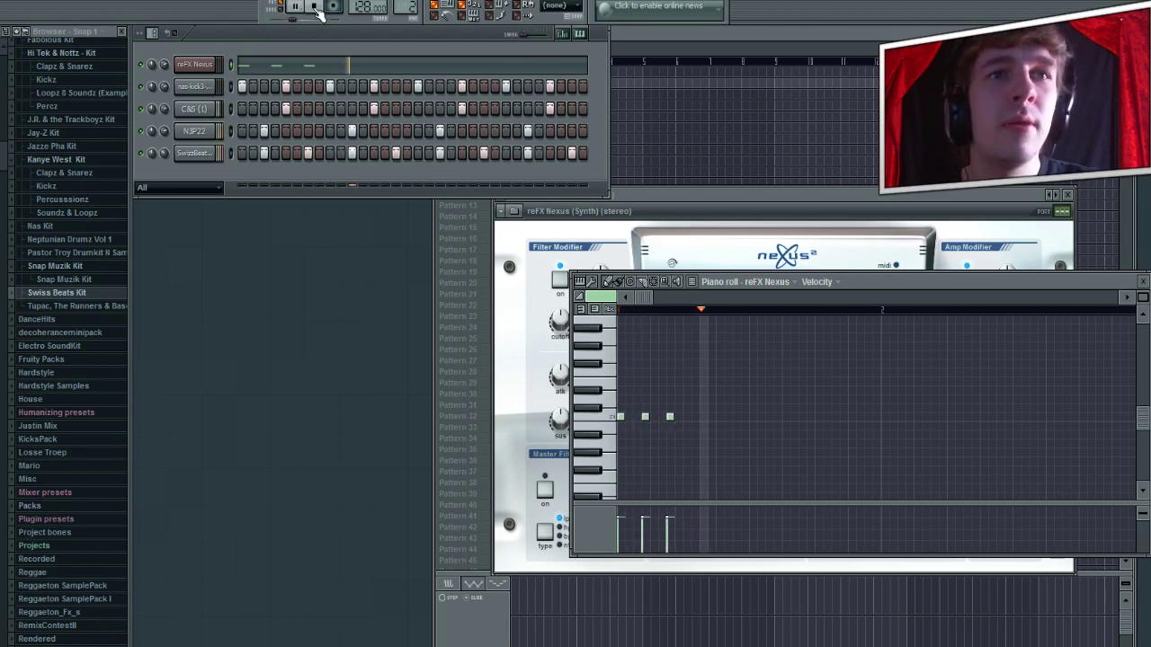
left_click(315, 7)
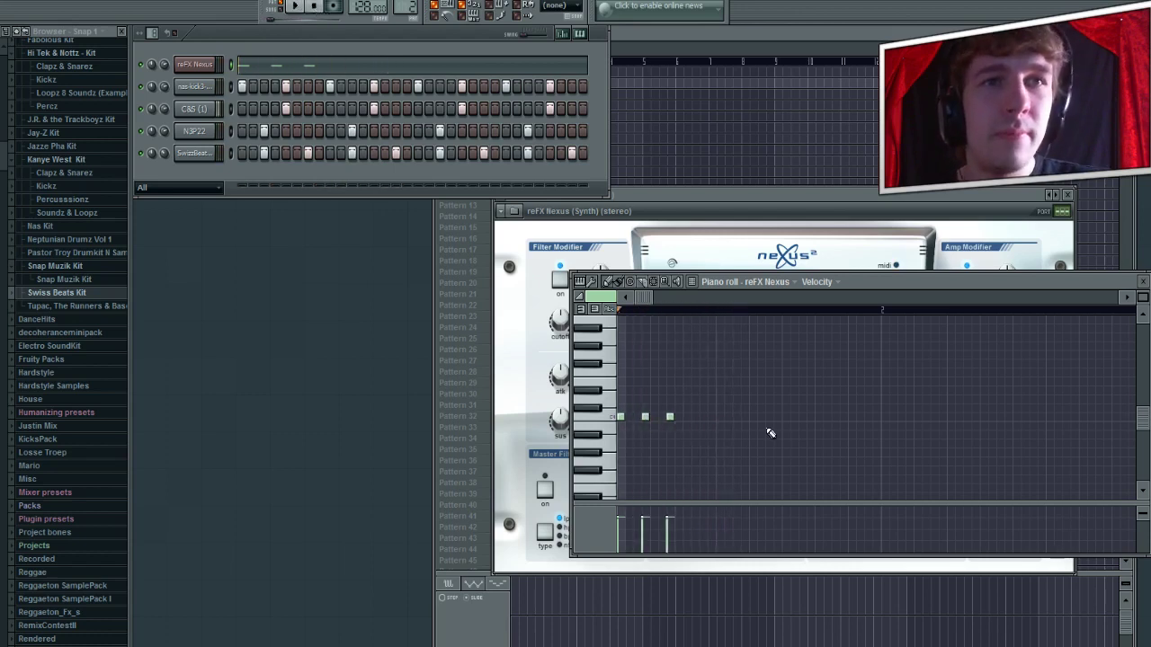
Add a short D# note on step 16 and short C notes on steps 17, 20 and 23, and play the pattern.
left_click(742, 387)
left_click(753, 417)
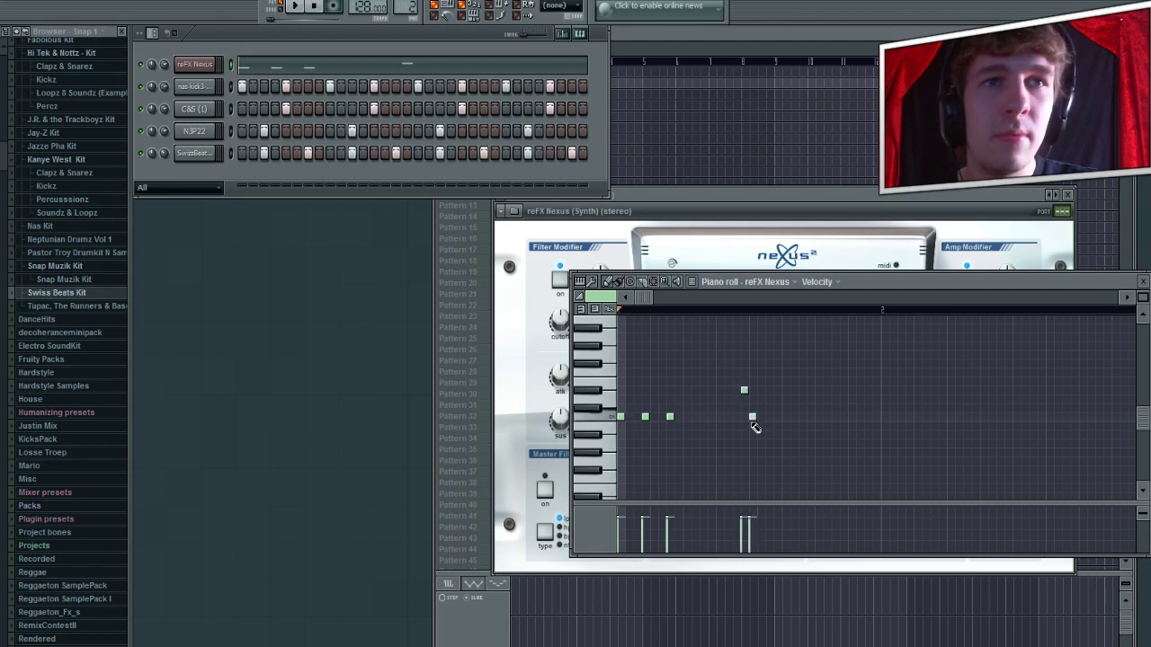
left_click(778, 417)
left_click(803, 418)
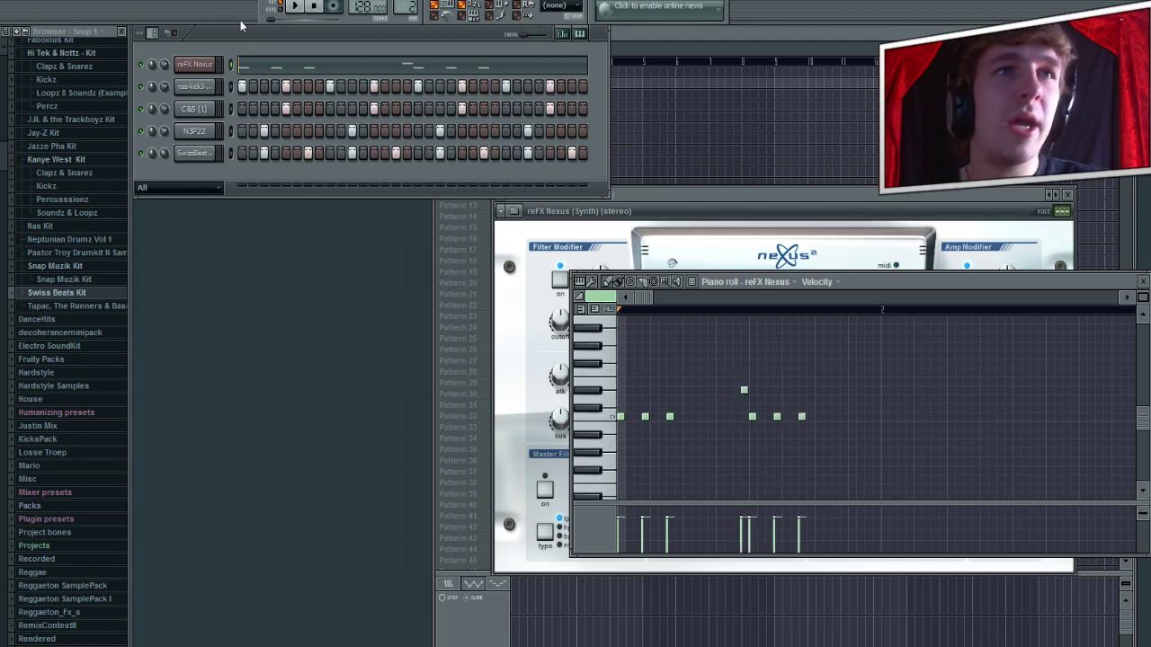
left_click(295, 9)
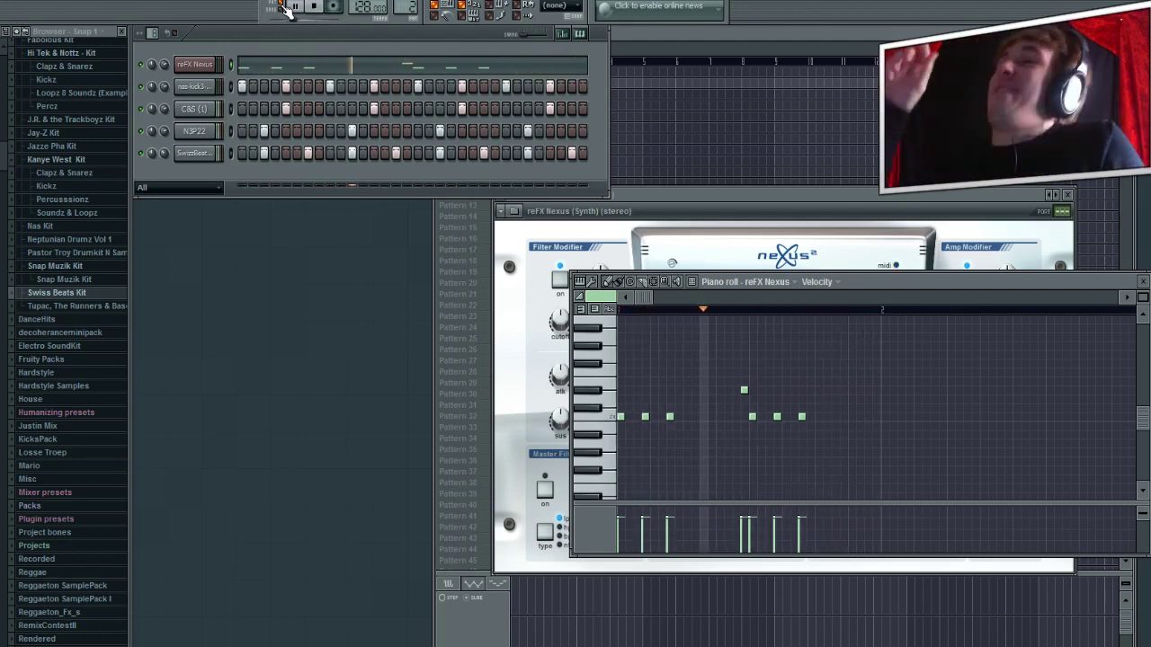
left_click(285, 8)
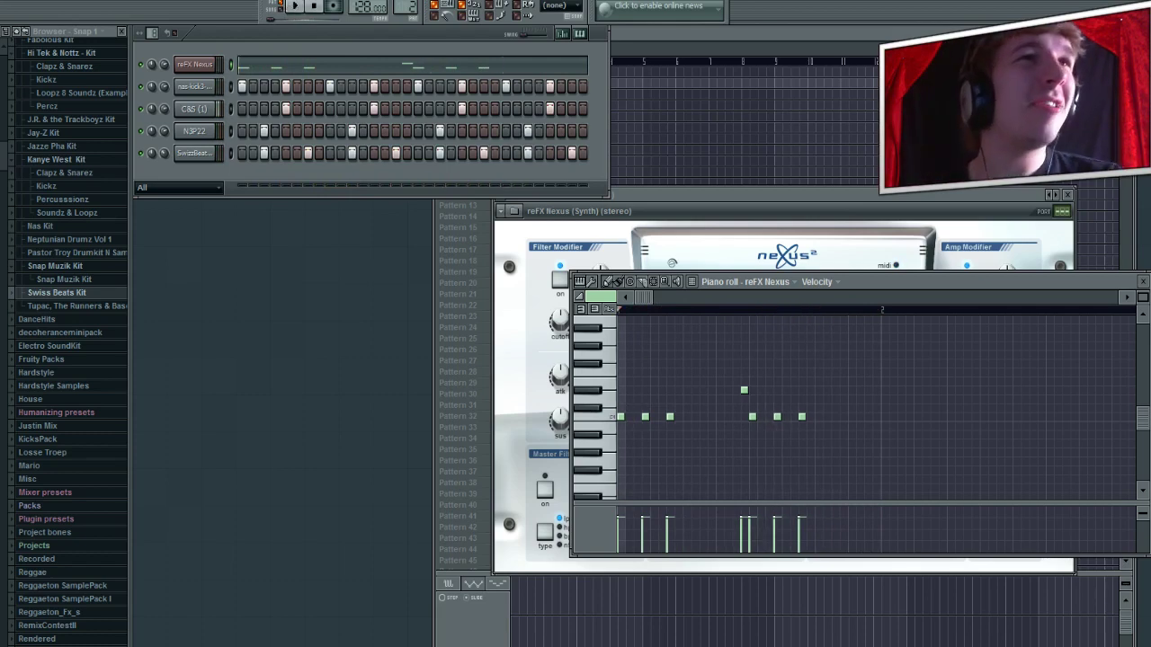
Clone the reFX Nexus channel and choose the Dark Horns 1 preset from XP Dance Orchestra for the copy.
left_click(207, 66)
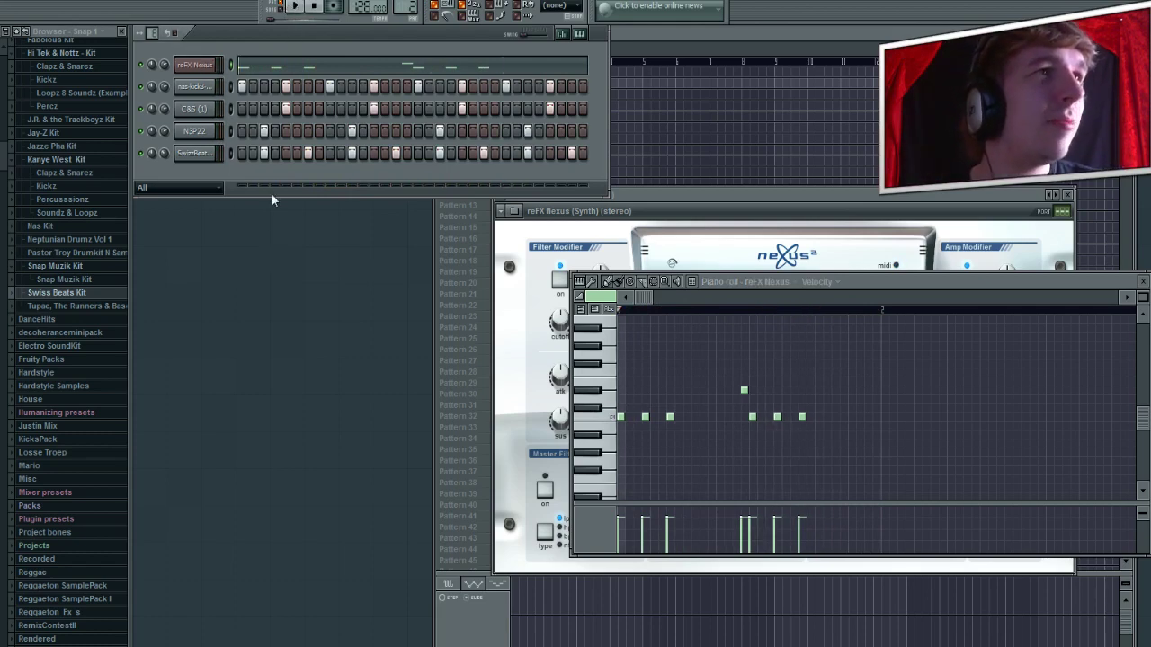
key("alt+c")
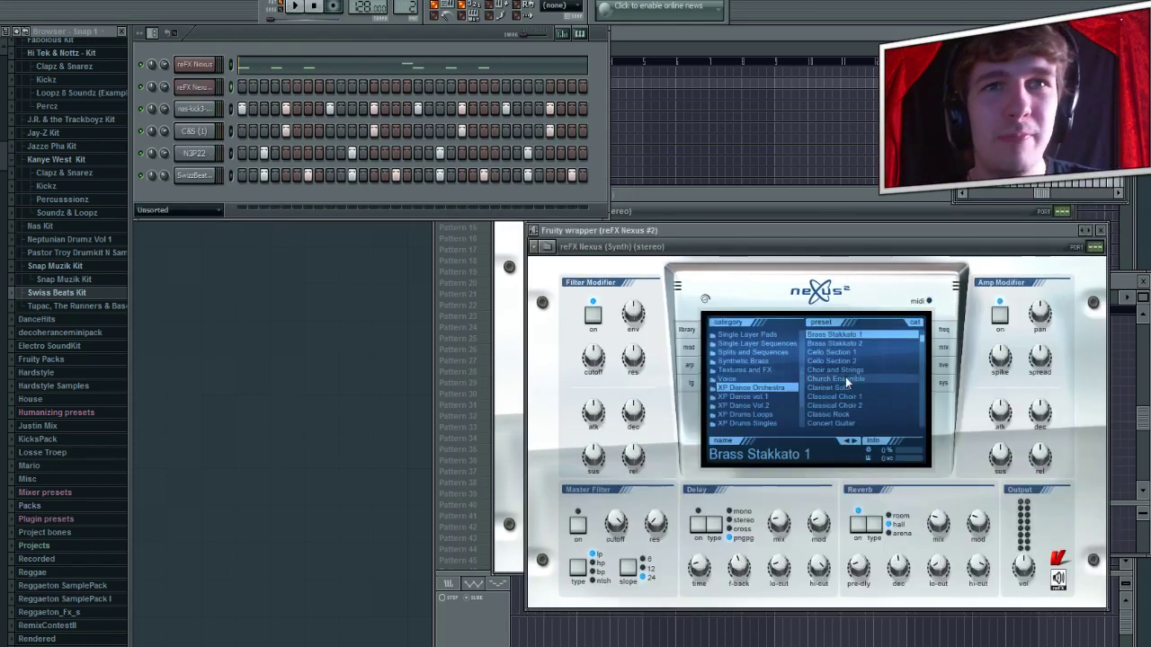
scroll(845, 377, "down", 3)
left_click(846, 373)
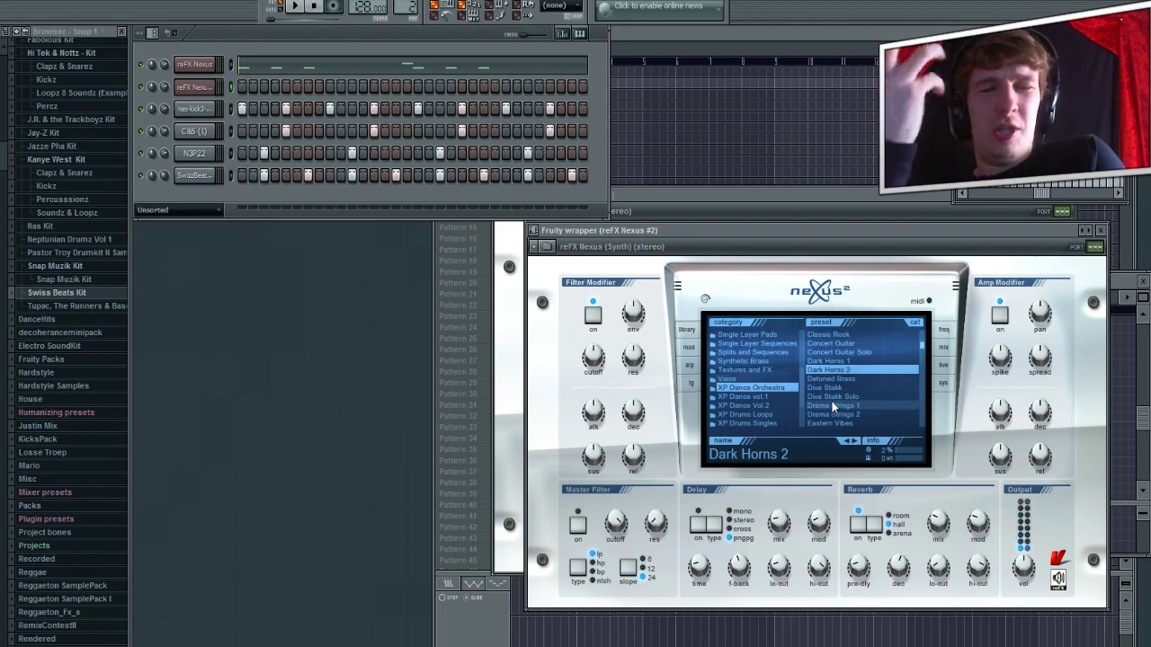
left_click(842, 380)
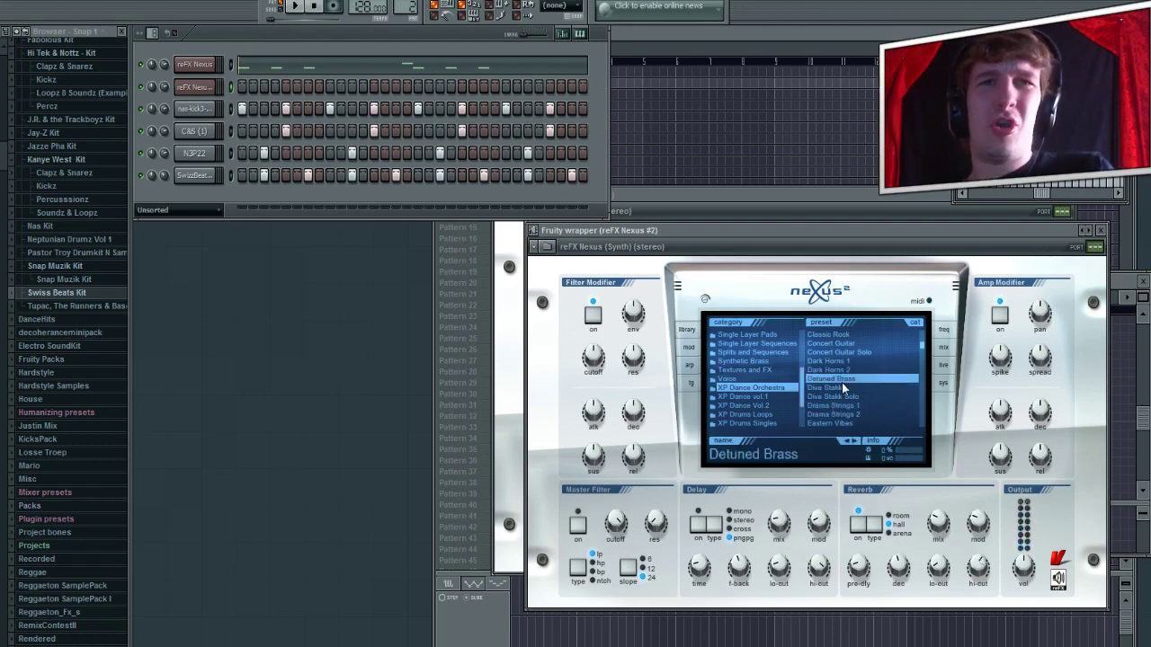
left_click(842, 361)
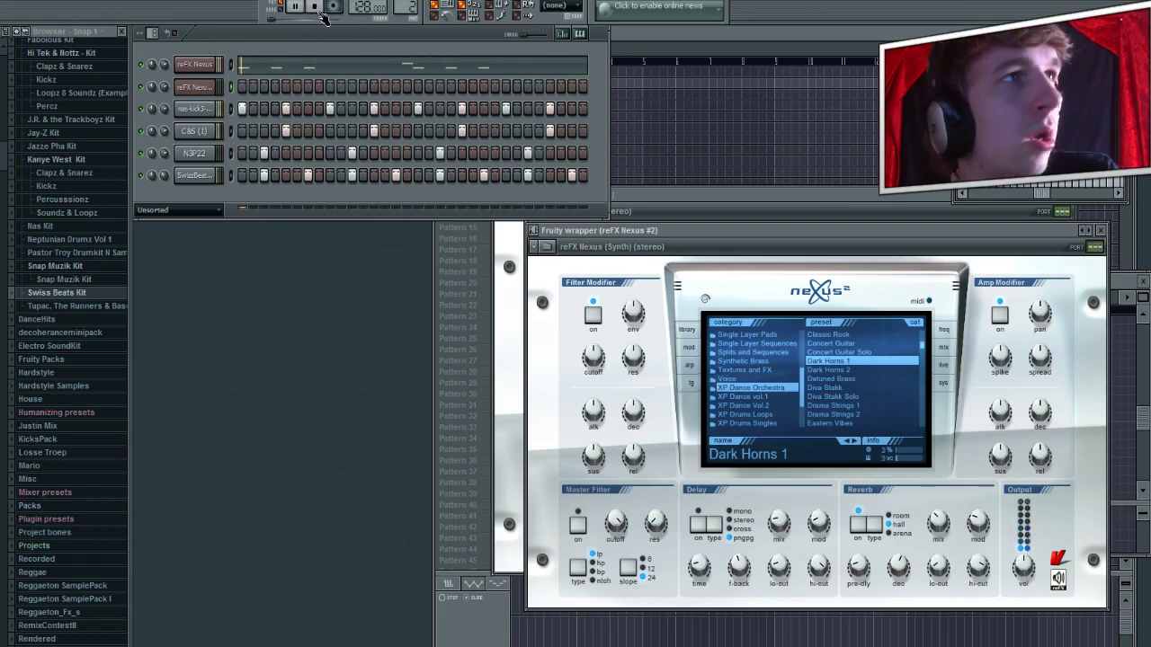
Place three-step notes in the reFX Nexus #2 piano roll: C on steps 9, 13 and 28, and E on step 25.
key("F7")
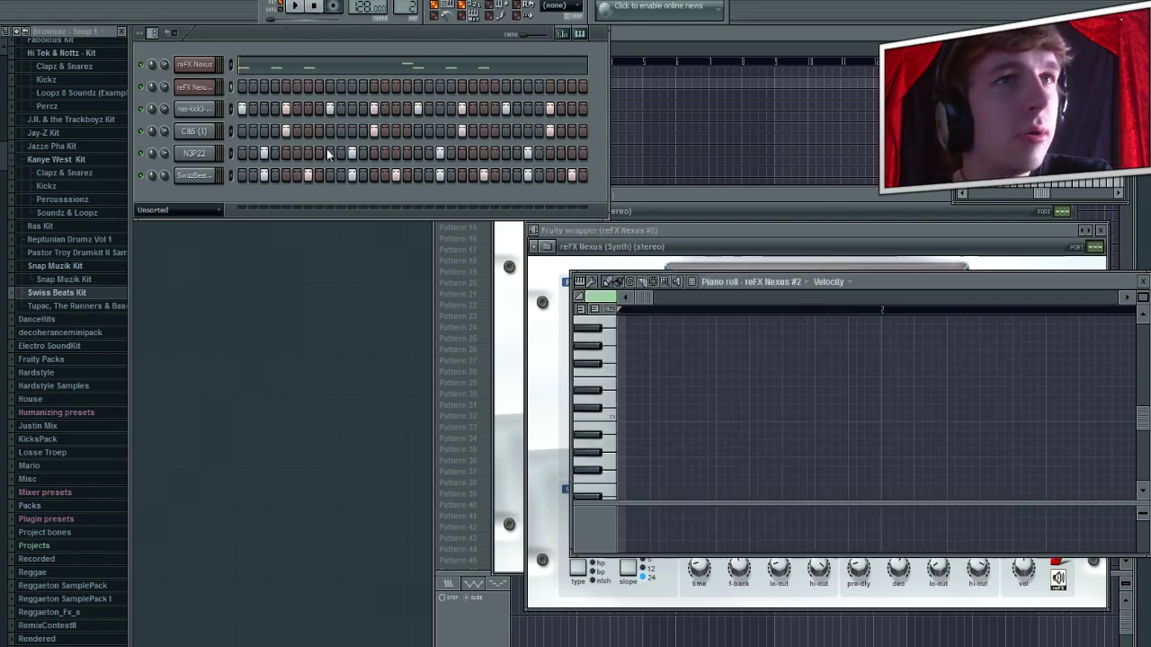
left_click(686, 416)
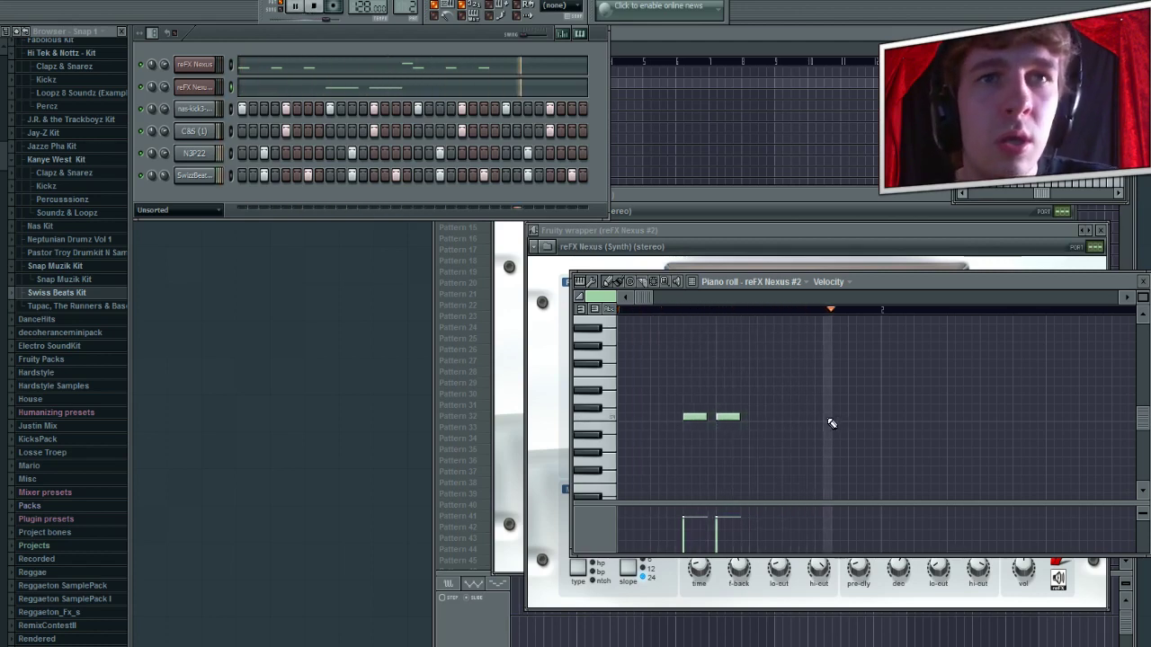
left_click(820, 381)
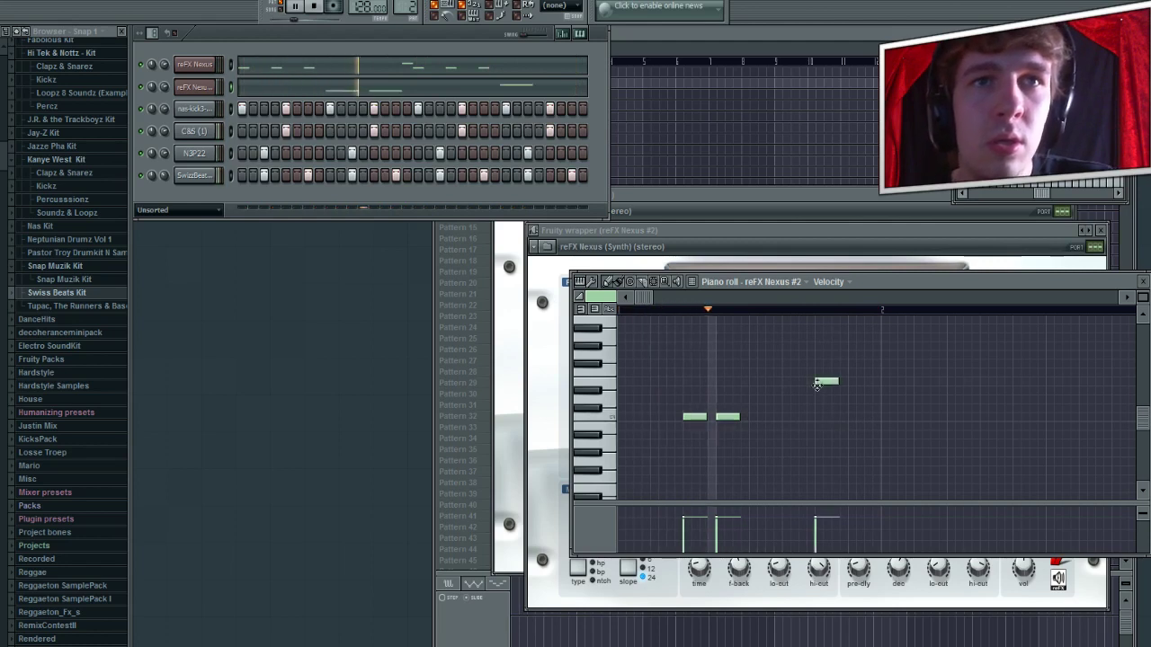
left_click(843, 417)
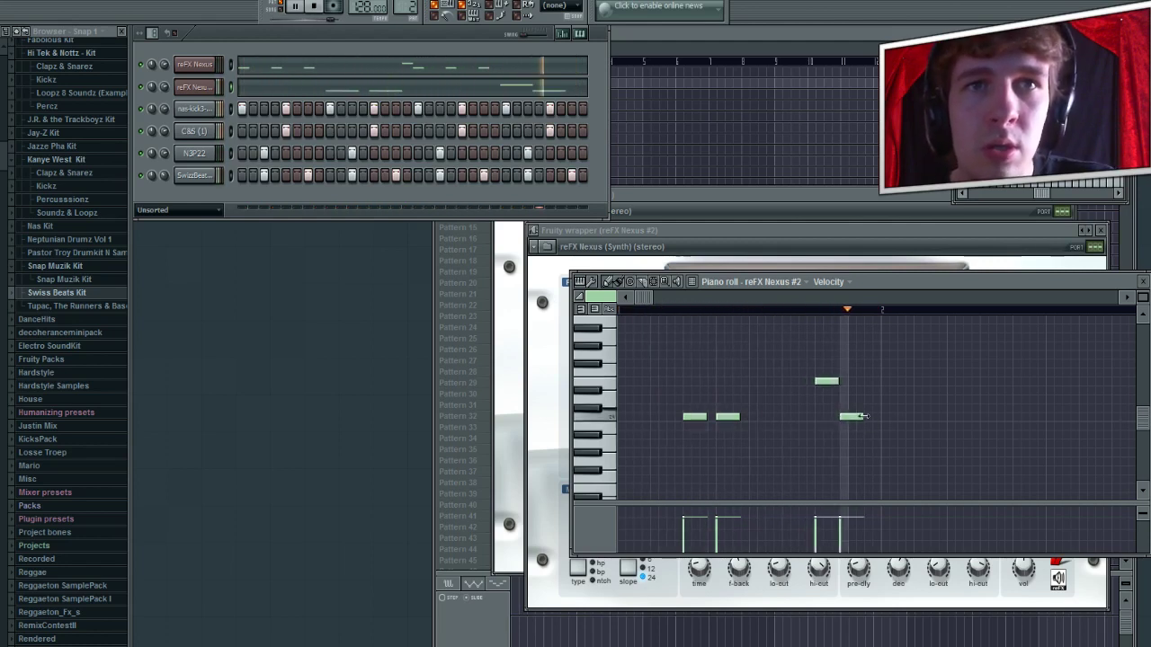
Raise the step 25 note to G# and replace the C on step 28 with two-step D# and E notes on steps 28 and 31.
left_click_drag(818, 381, 815, 345)
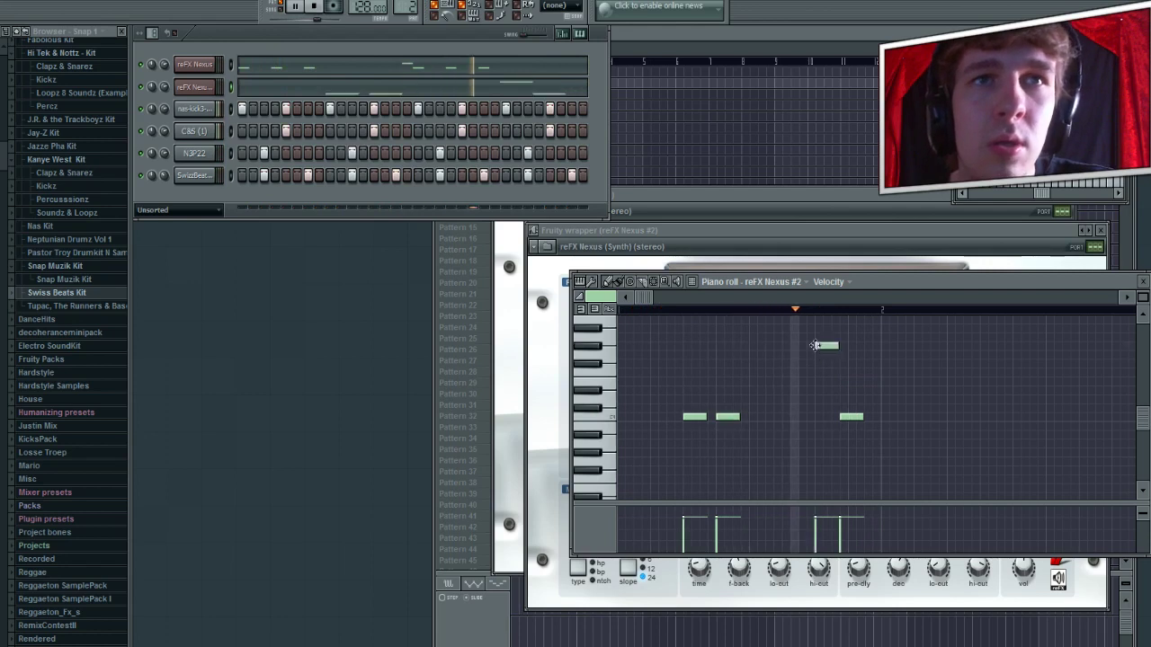
right_click(850, 416)
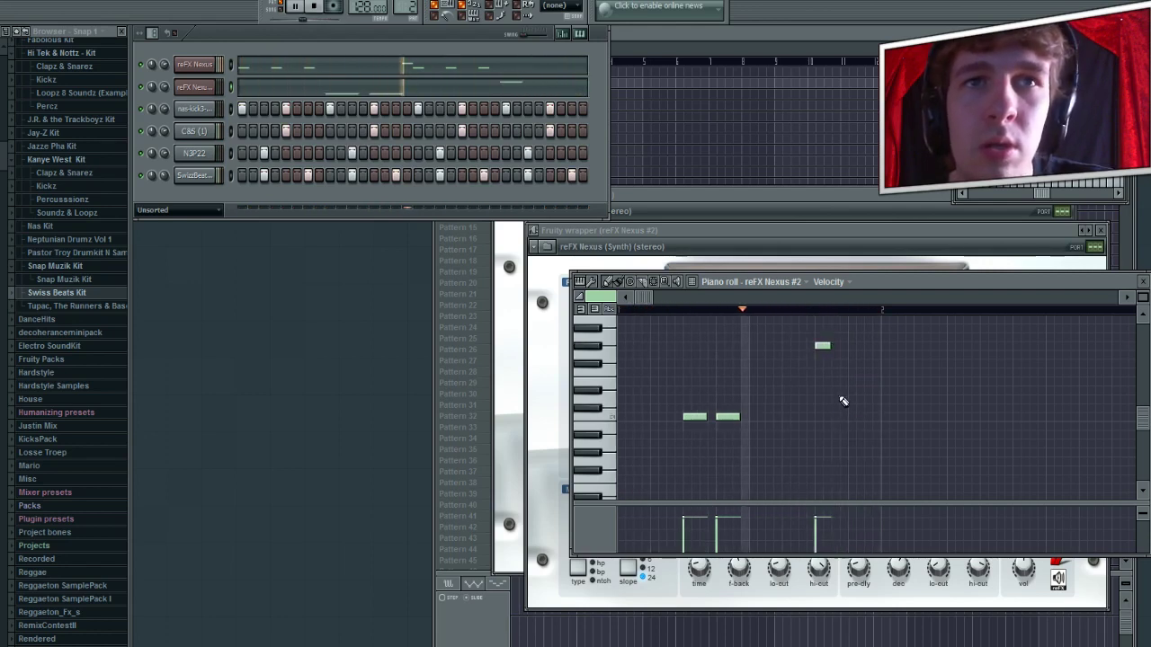
left_click(845, 389)
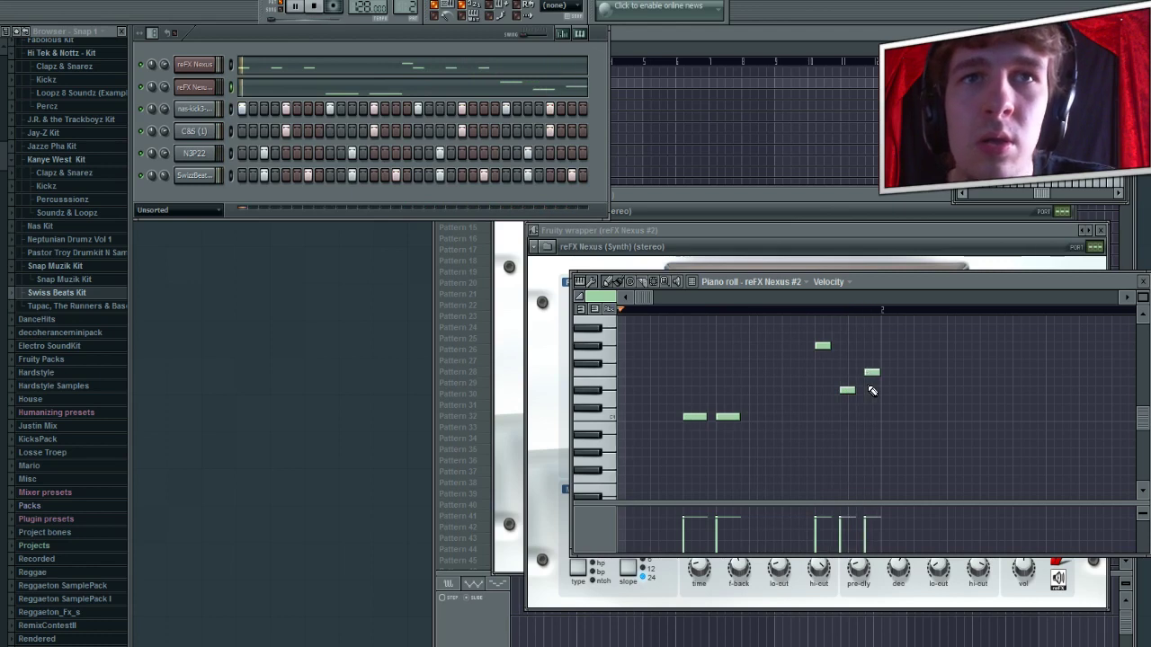
left_click(870, 382)
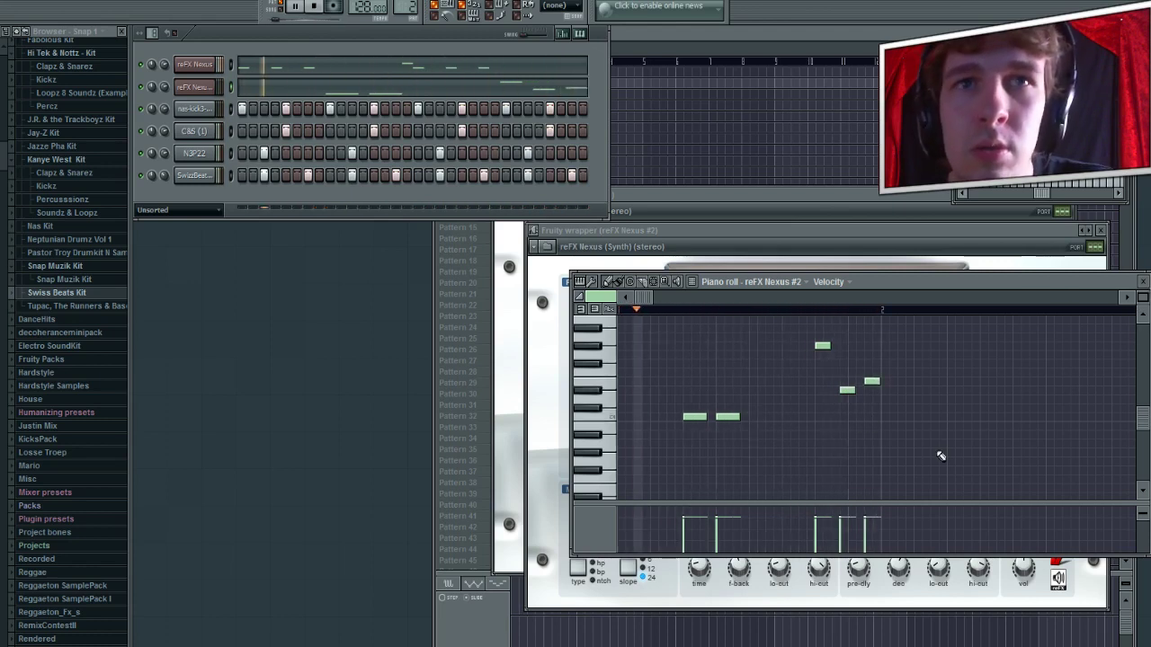
Replace the first long C note in reFX Nexus #2 with one-step C notes on steps 9 to 12 and play the pattern.
key("F7")
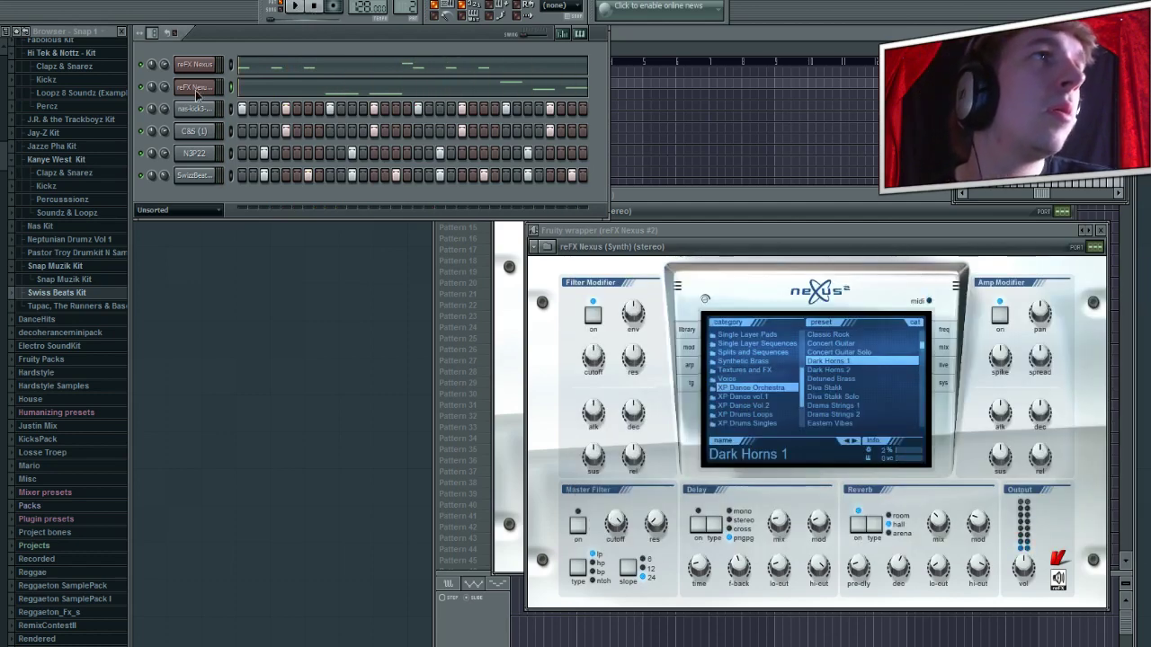
key("F7")
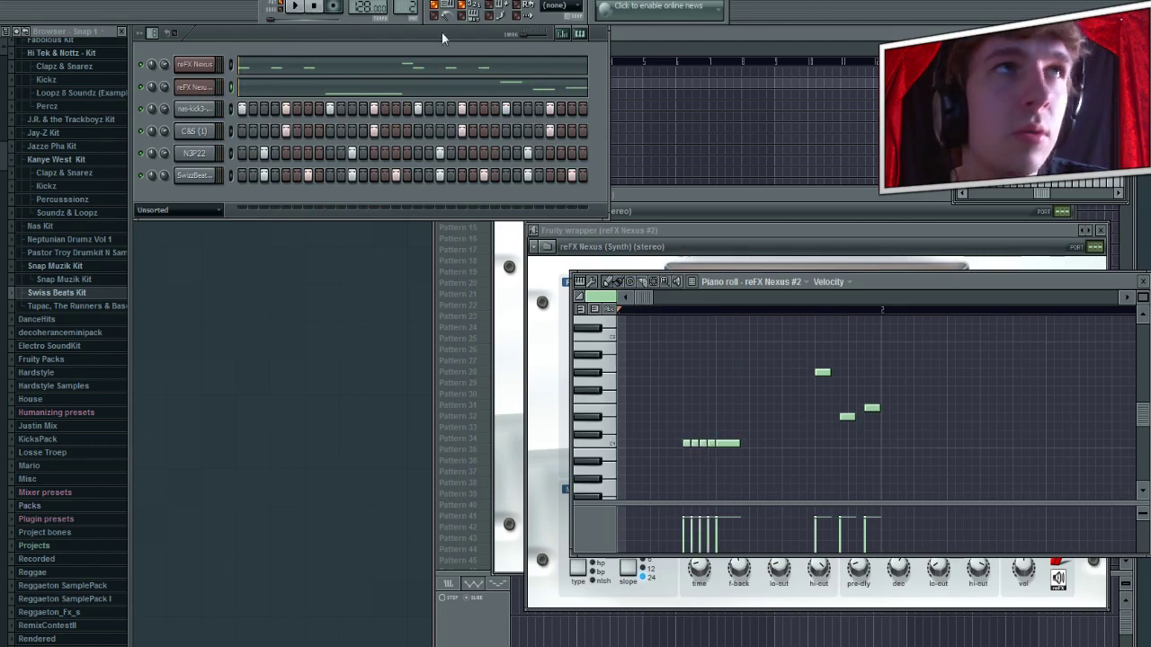
left_click(292, 9)
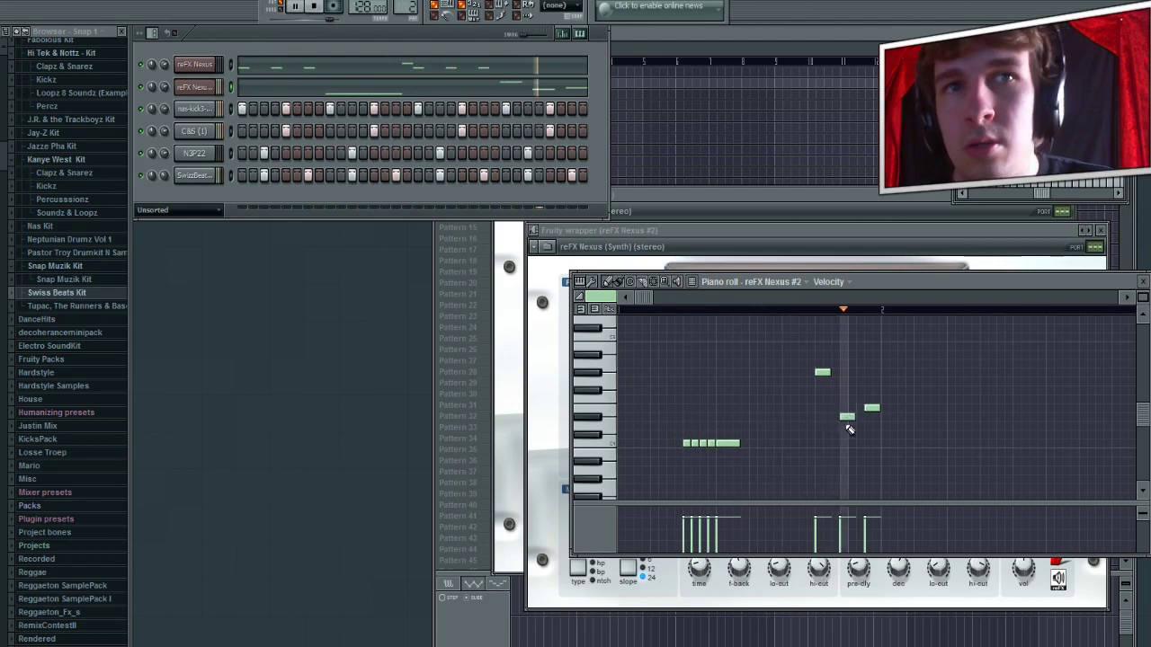
Raise the last note to F, split it into two one-step notes, and add another short F on step 30.
left_click_drag(871, 408, 872, 400)
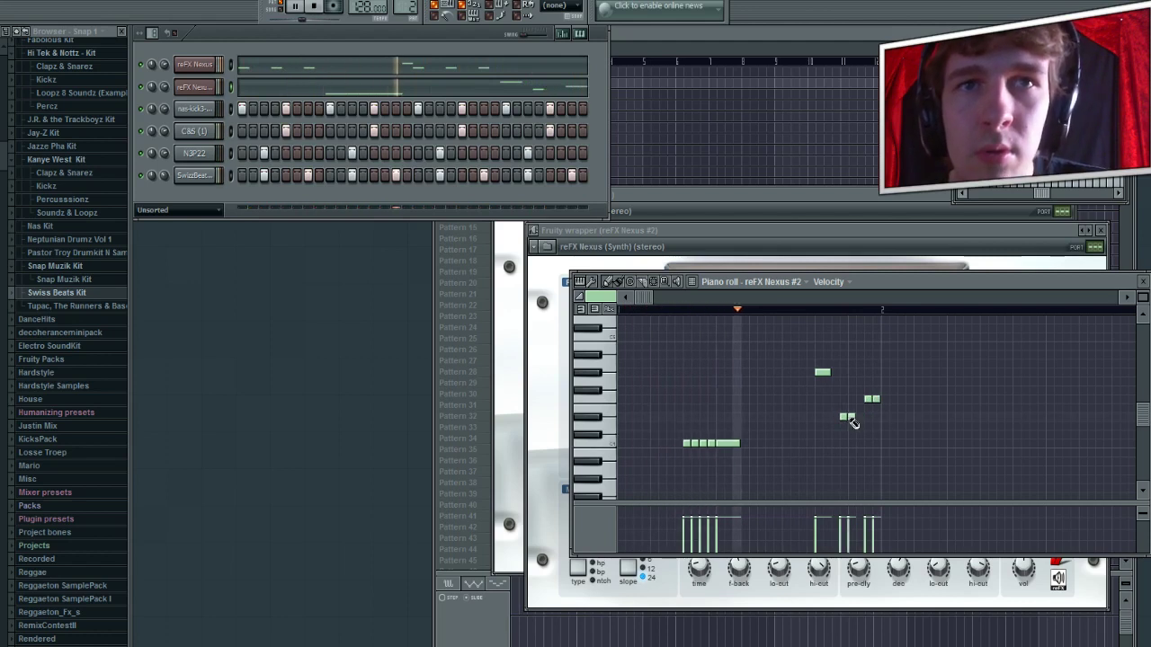
left_click(858, 417)
right_click(857, 416)
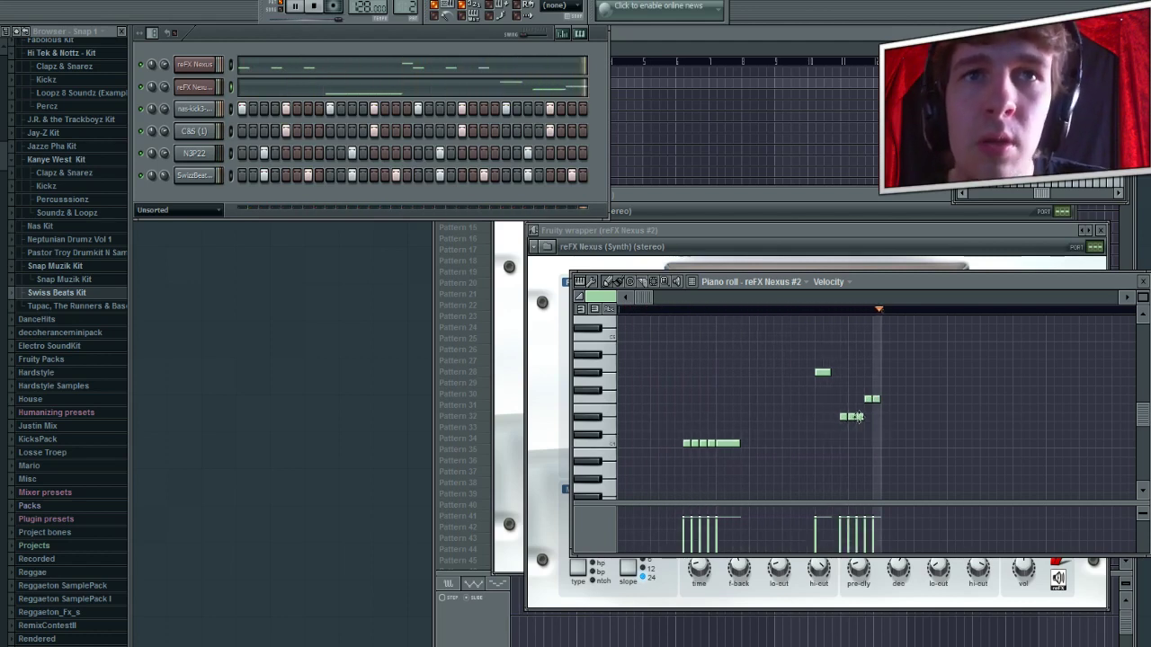
left_click(858, 398)
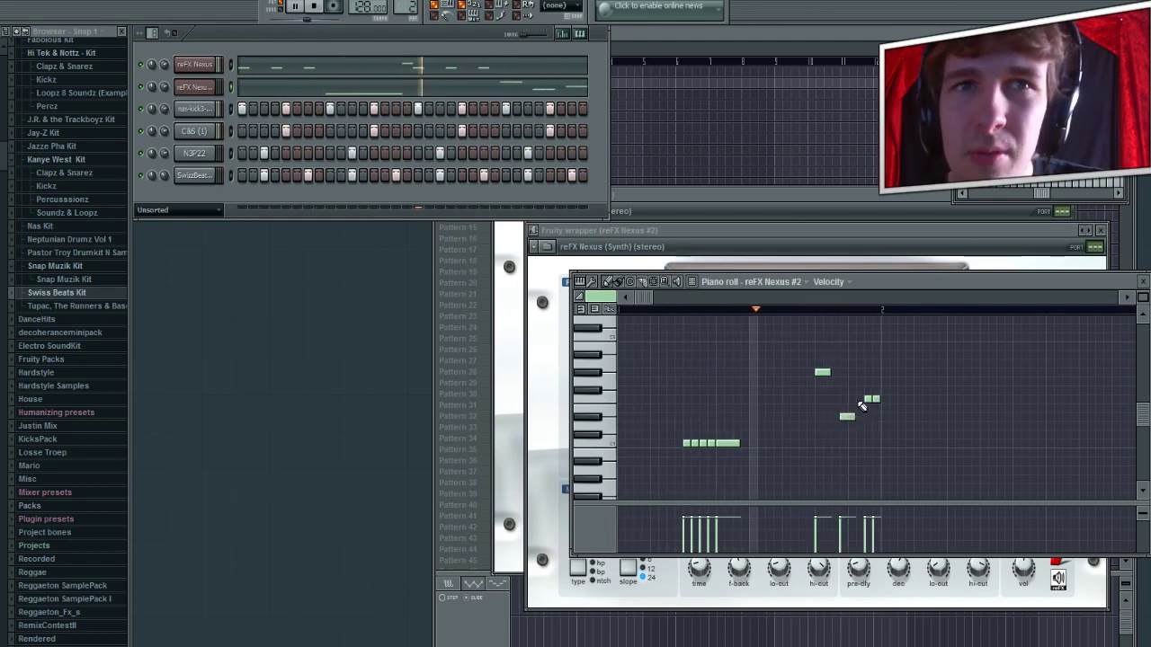
right_click(860, 399)
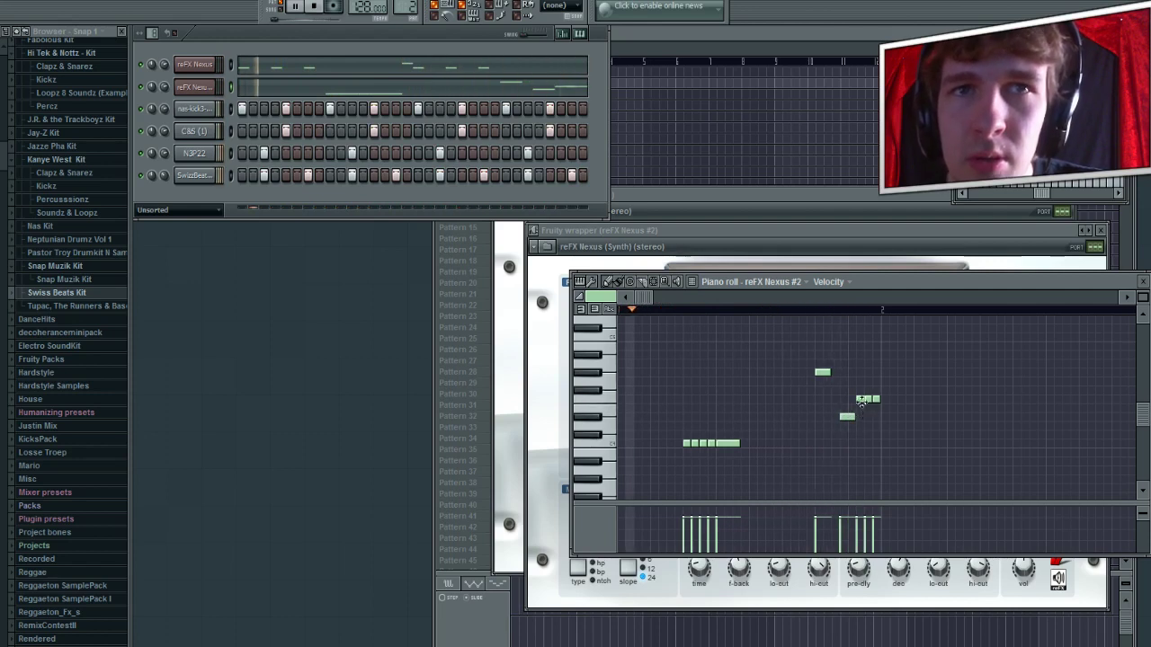
Replace the D# on step 28 of reFX Nexus #2 with a two-step E and the short F notes with a two-step F on step 31.
left_click(860, 399)
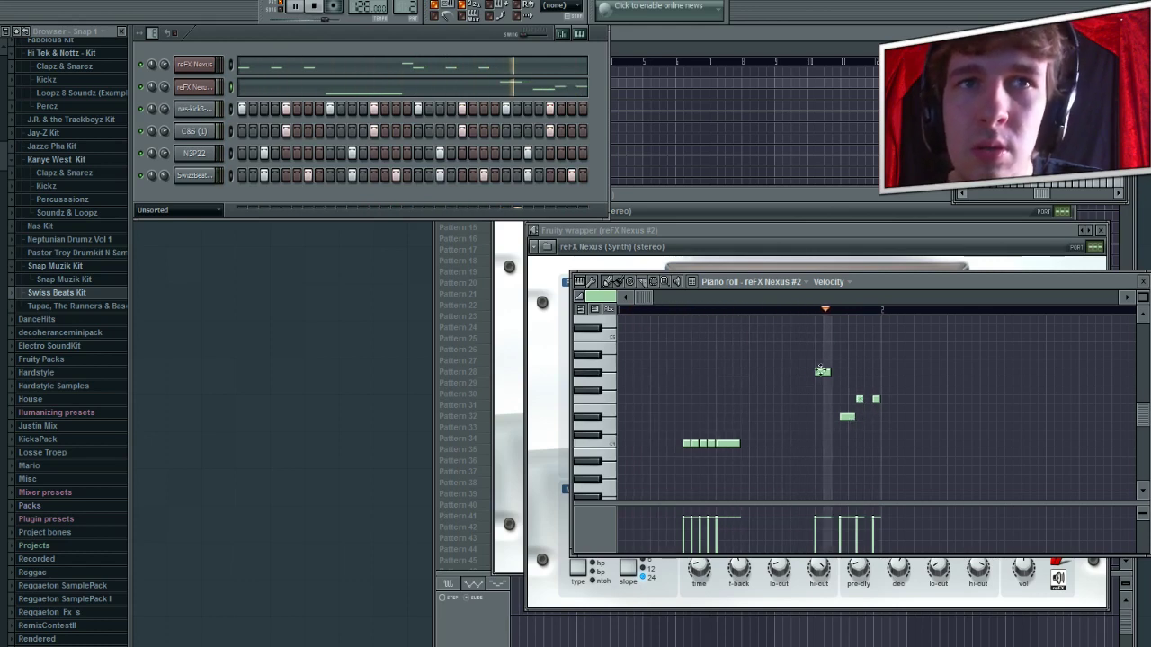
right_click(847, 416)
left_click(847, 425)
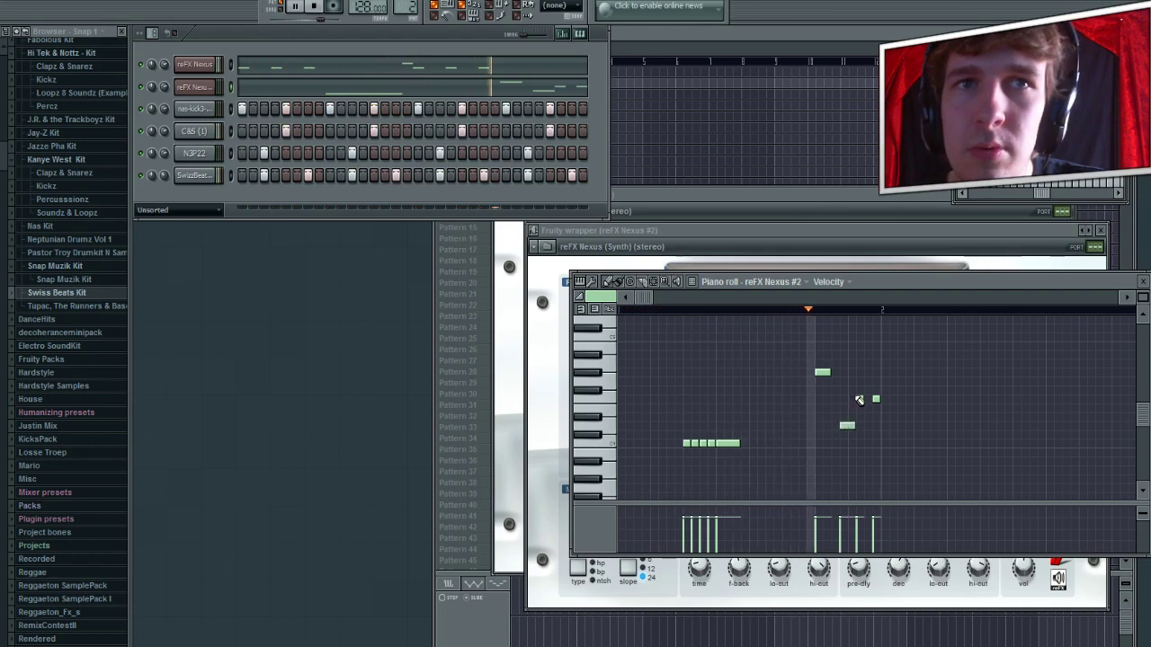
left_click(859, 398)
right_click(849, 424)
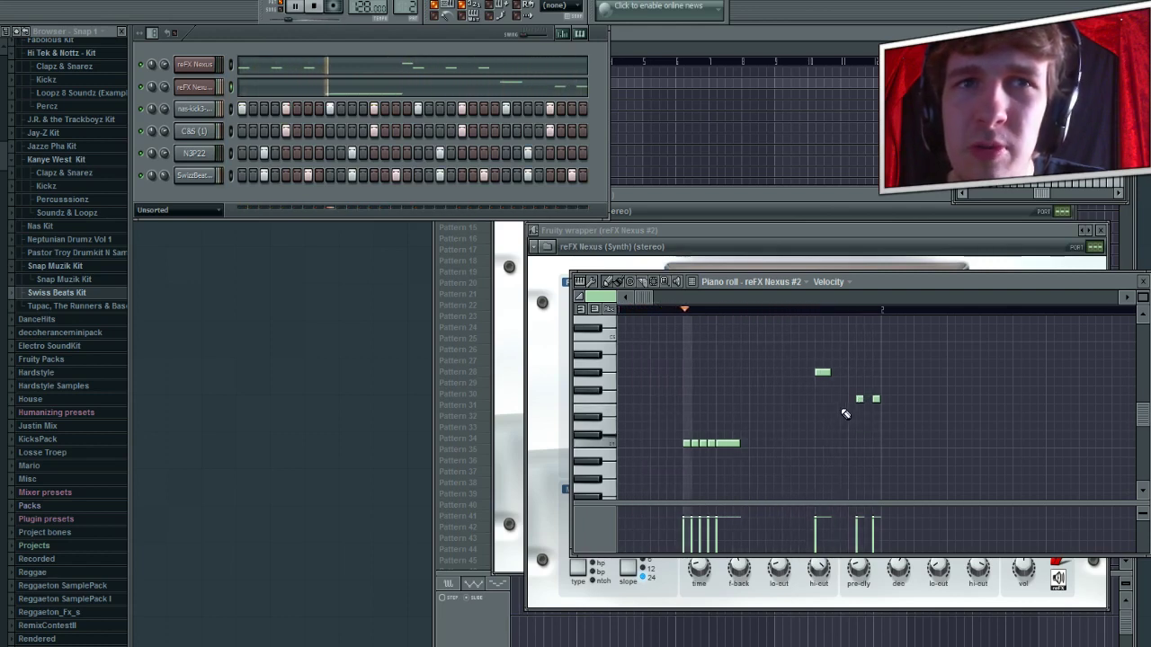
left_click(845, 409)
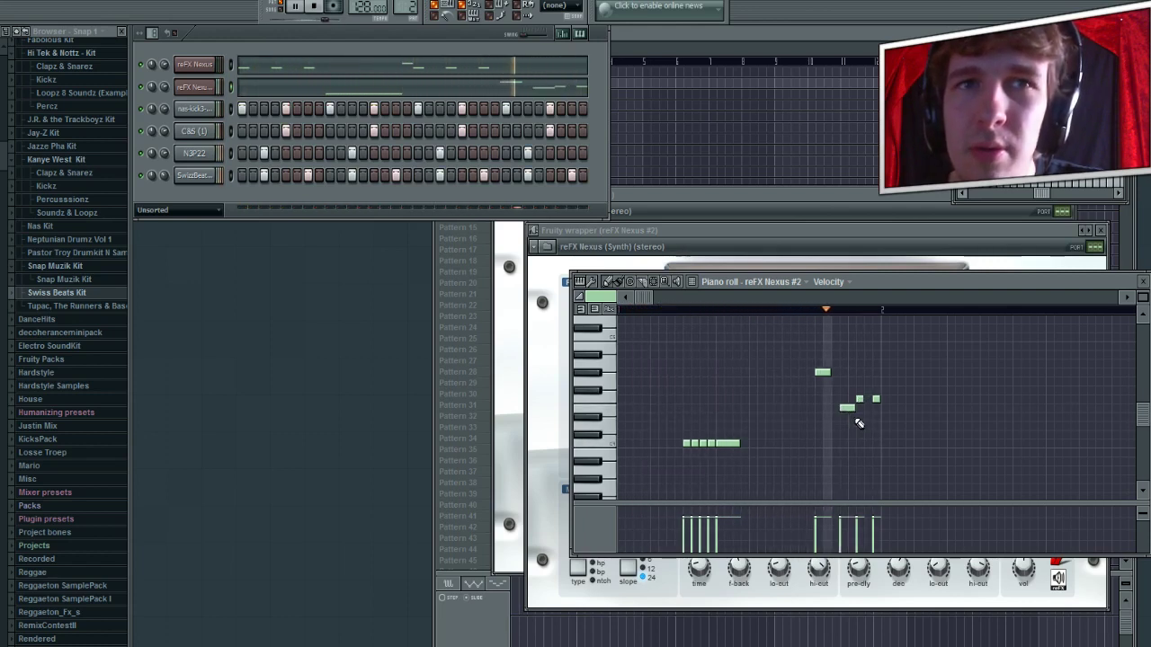
right_click(860, 399)
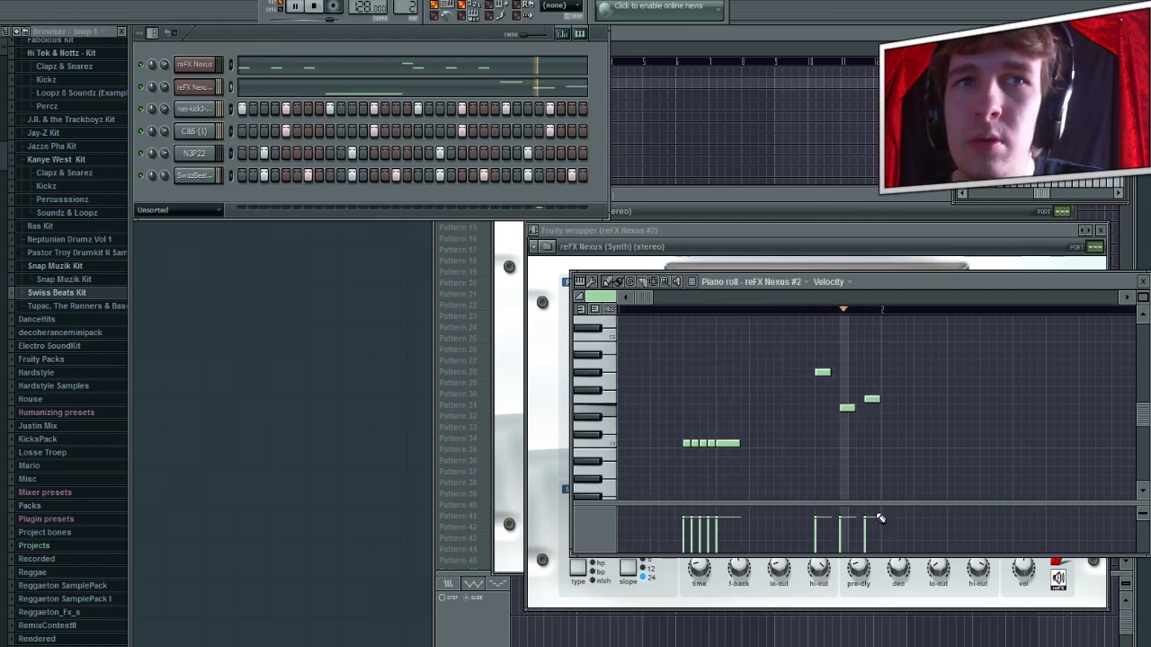
key("space")
key("F7")
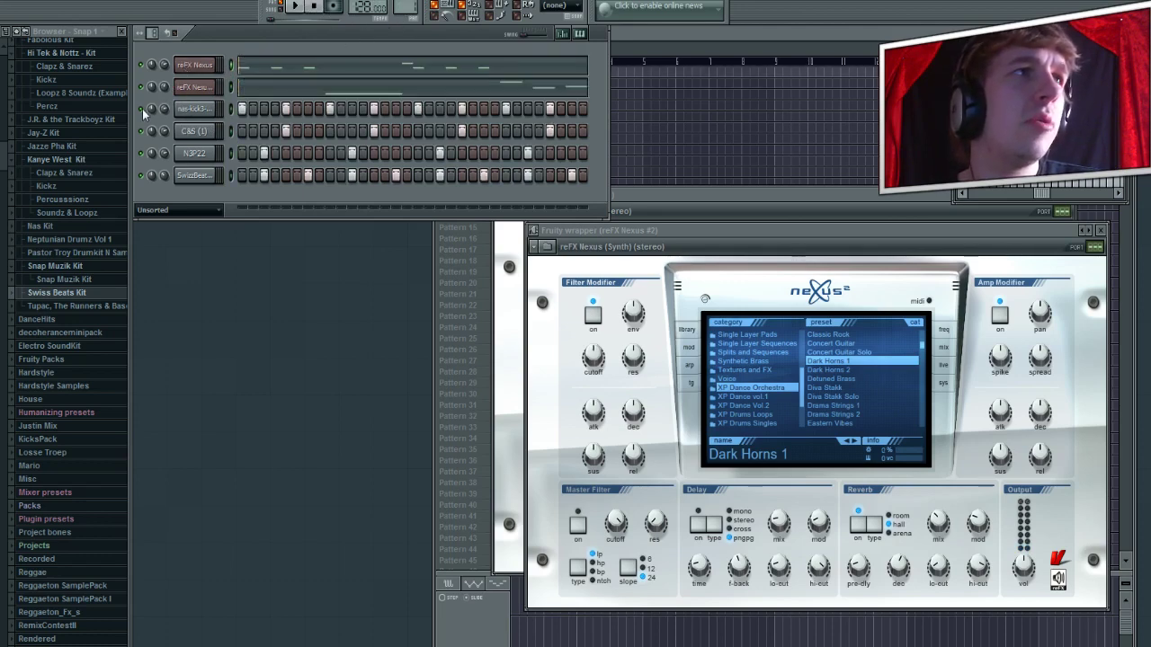
Try clearing all the kick steps from the pattern, and look through the samples in the Nas Kit folder.
left_click_drag(241, 109, 589, 109)
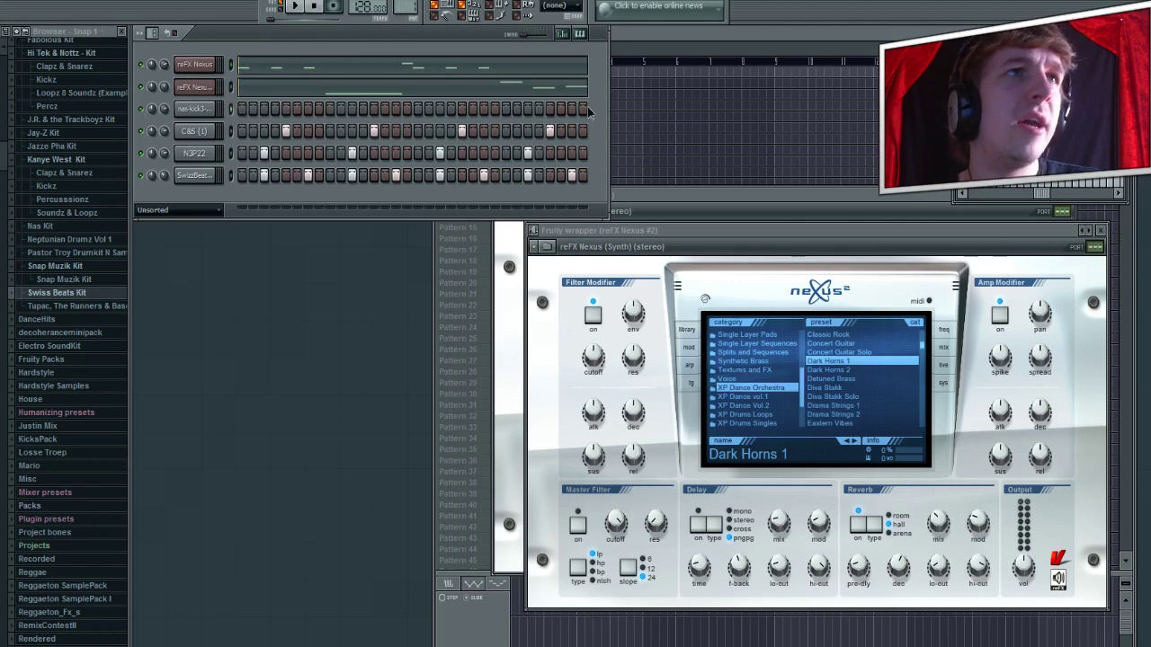
left_click(295, 7)
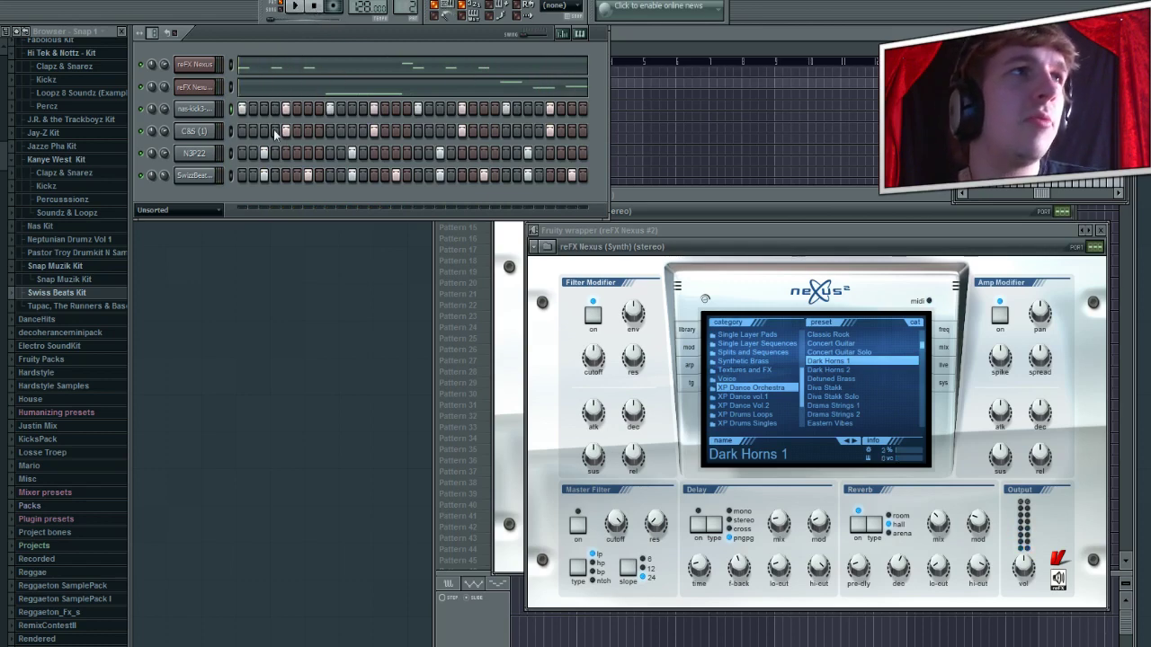
left_click(56, 227)
left_click(57, 297)
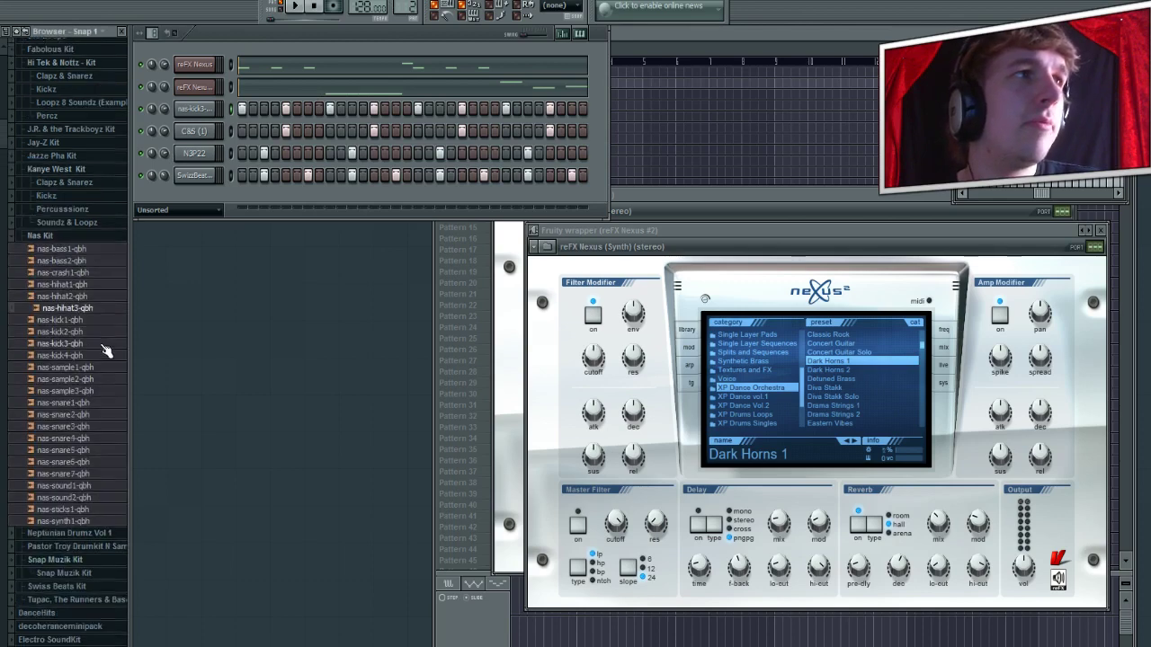
scroll(56, 296, "up", 5)
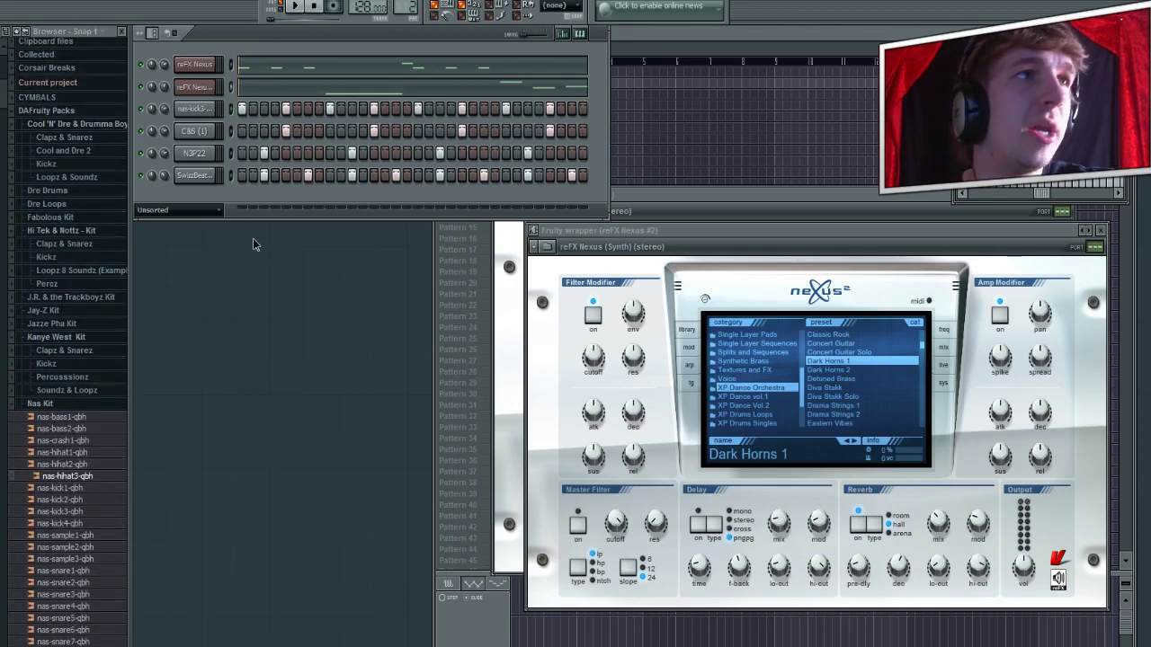
Clone the reFX Nexus #2 channel and close the first reFX Nexus plugin window showing Brass Stakkato 1.
key("alt+c")
left_click(1051, 219)
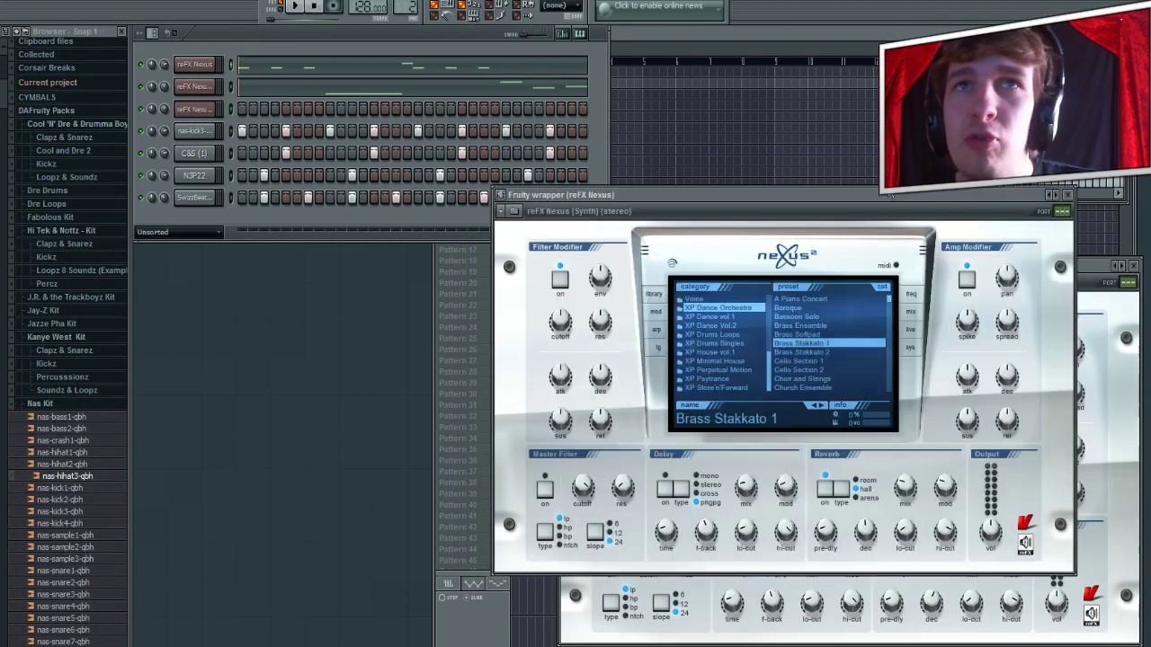
left_click(1067, 195)
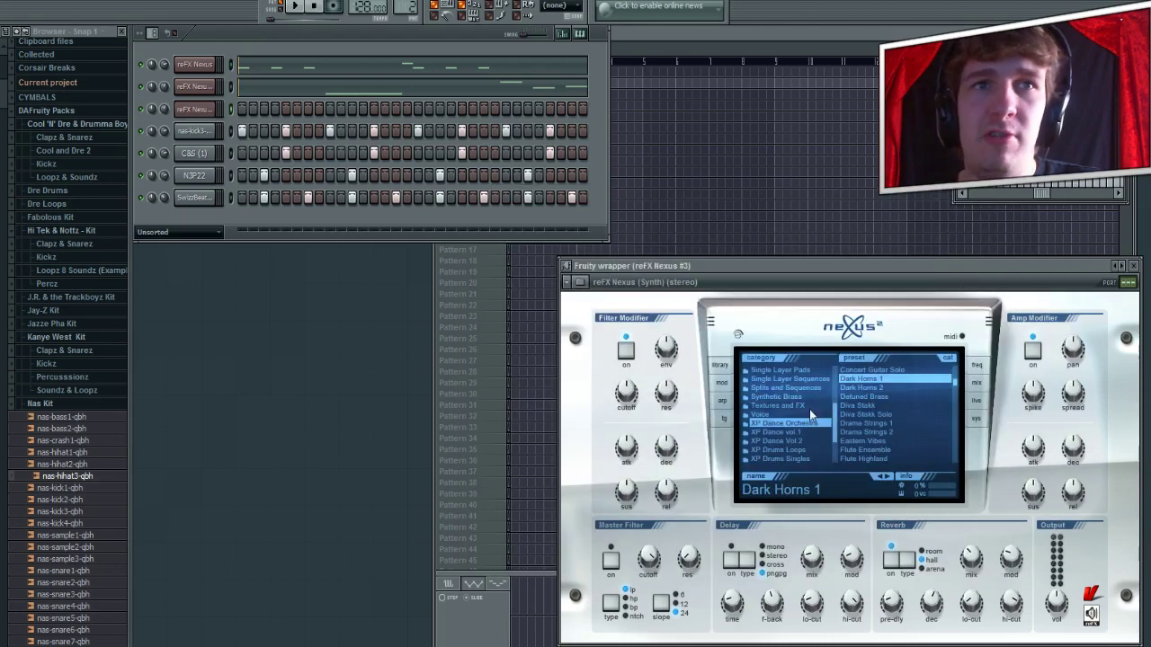
Audition XP Dance Orchestra presets in reFX Nexus #3, including Guitar Strum Min, Golden Horns, Oboe Solo, Orchestra Hit, Overdrive Guitar 1 and Pulsating Guitar.
scroll(863, 412, "down", 2)
left_click(863, 422)
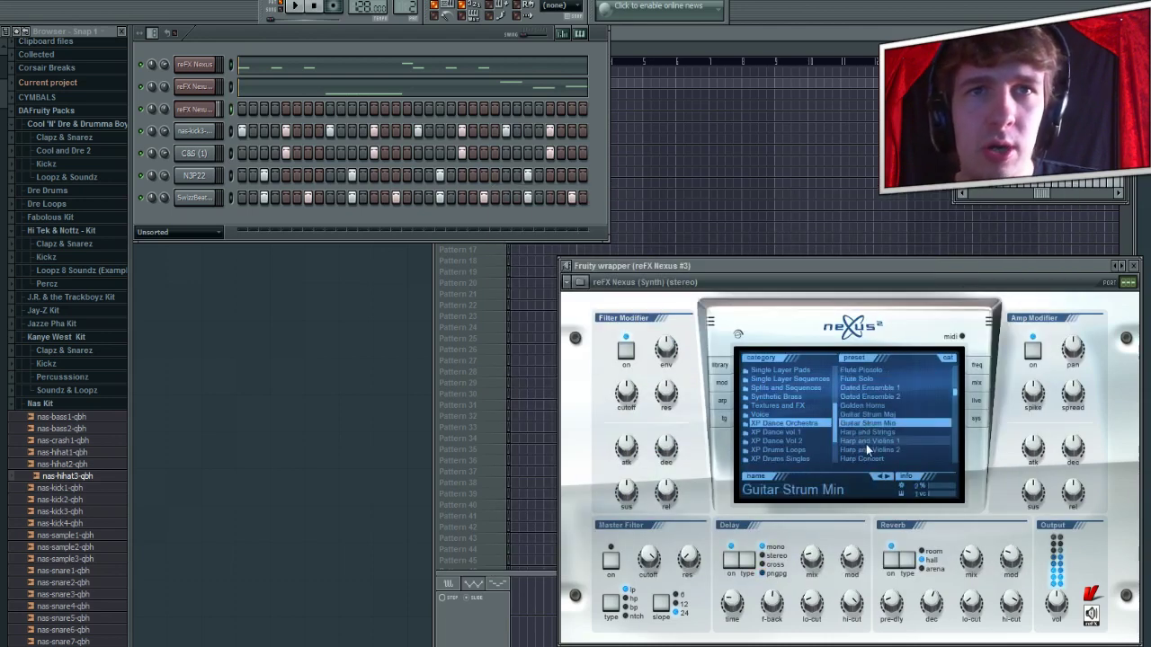
left_click(864, 404)
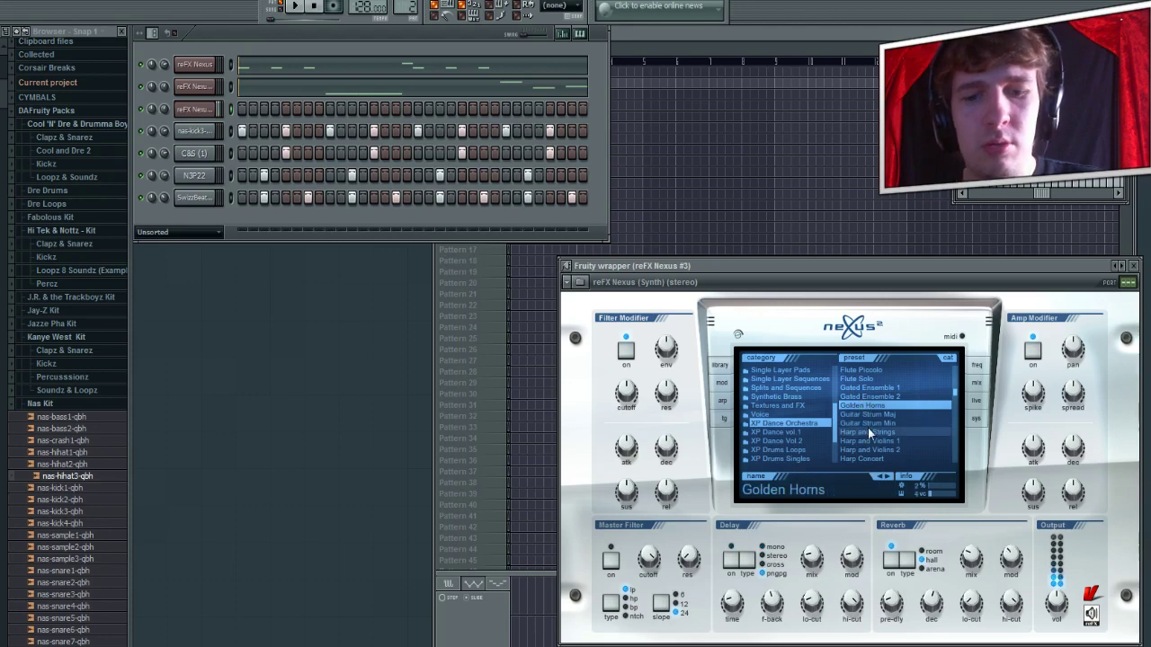
scroll(868, 428, "down", 2)
scroll(868, 428, "down", 1)
left_click(868, 428)
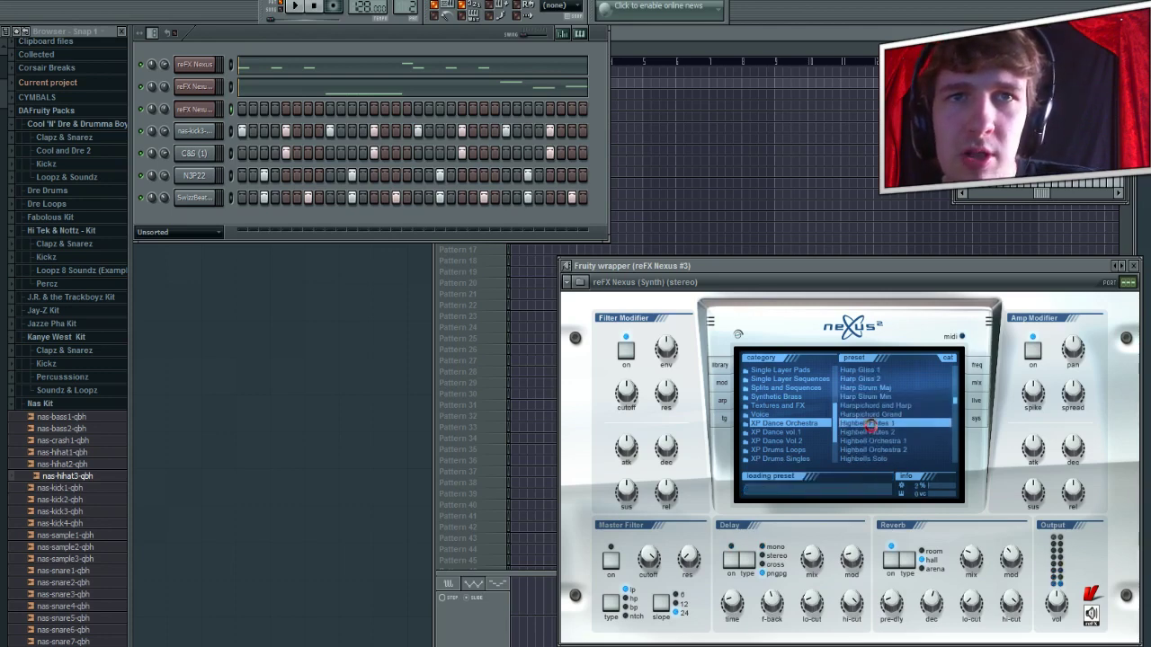
scroll(871, 426, "down", 3)
left_click(872, 400)
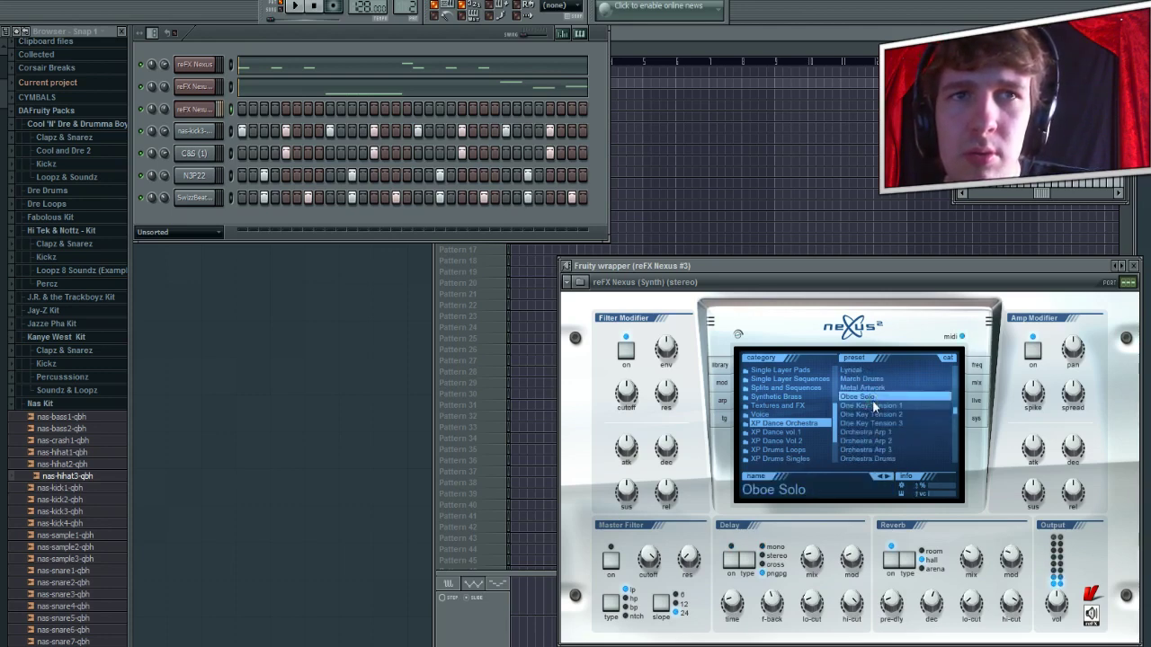
scroll(874, 408, "down", 3)
left_click(875, 409)
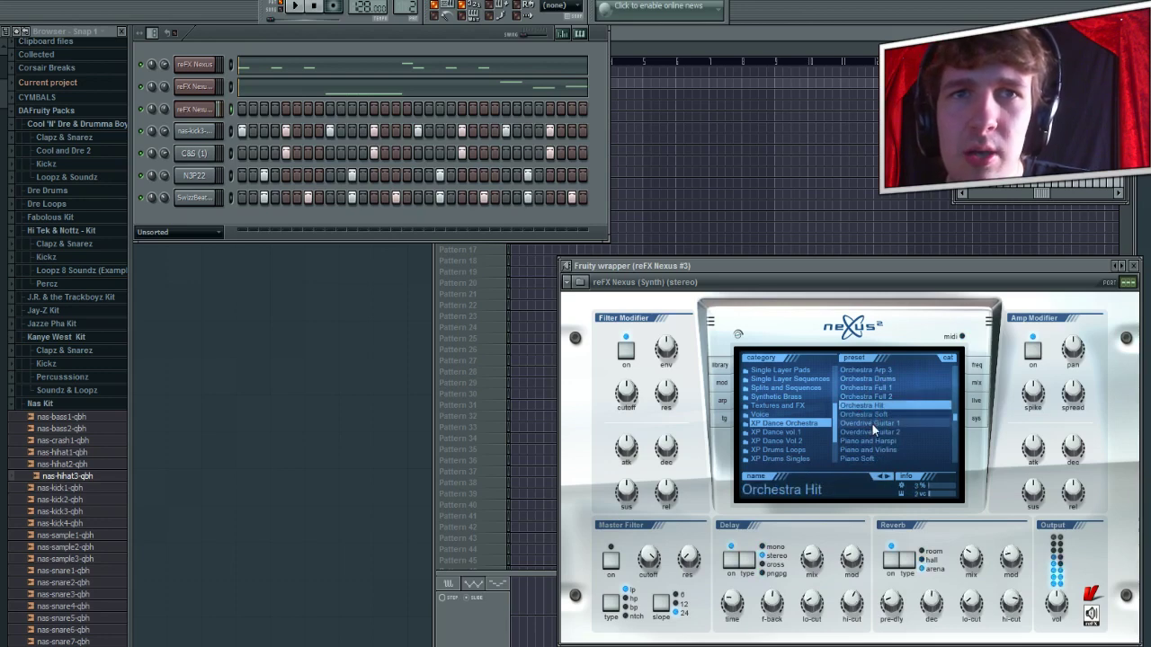
left_click(875, 422)
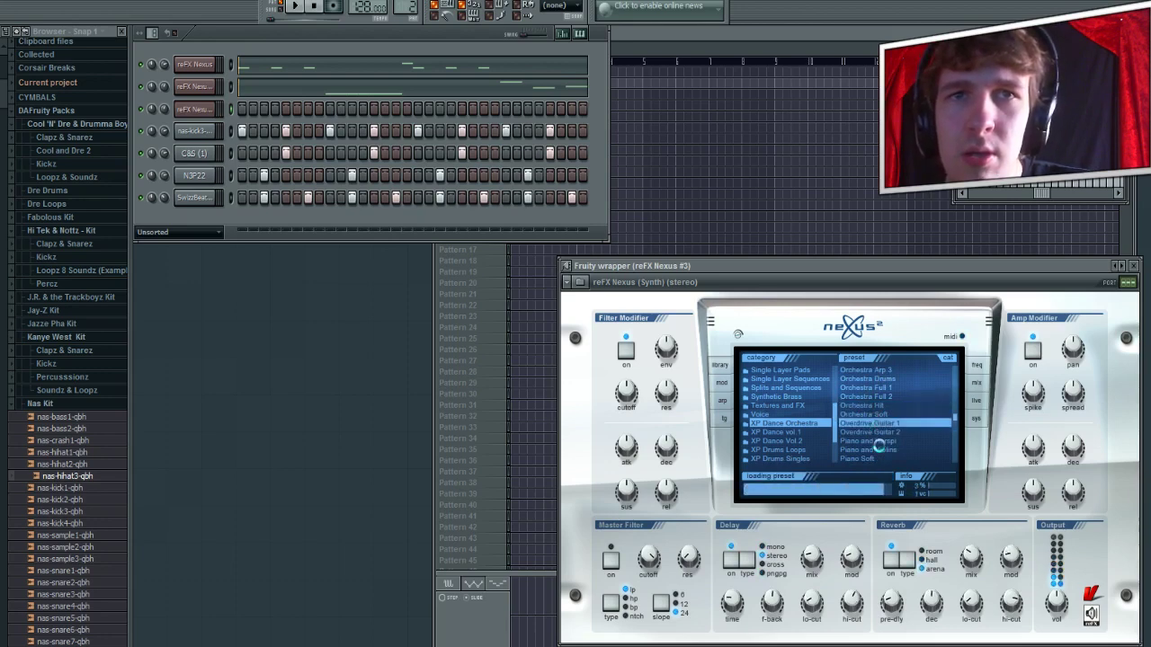
left_click(876, 431)
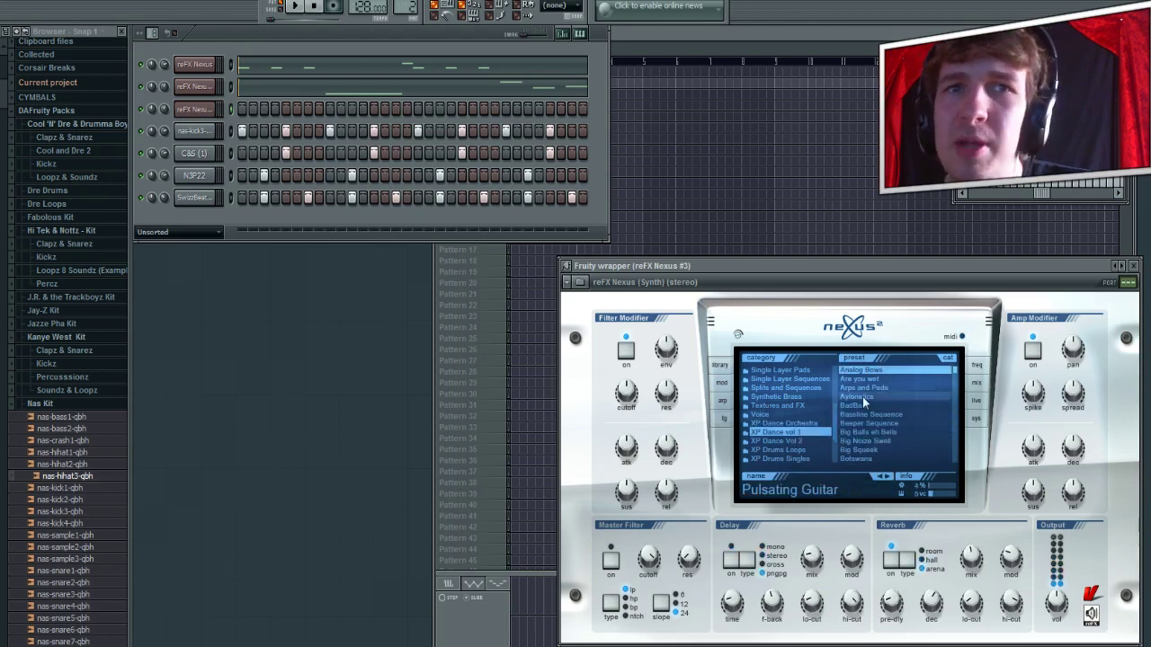
Audition XP Dance vol.1 presets in reFX Nexus #3, including Breathing Winter, Cascadabell 1 and Con Carne 1.
left_click(862, 396)
scroll(868, 447, "down", 3)
left_click(863, 406)
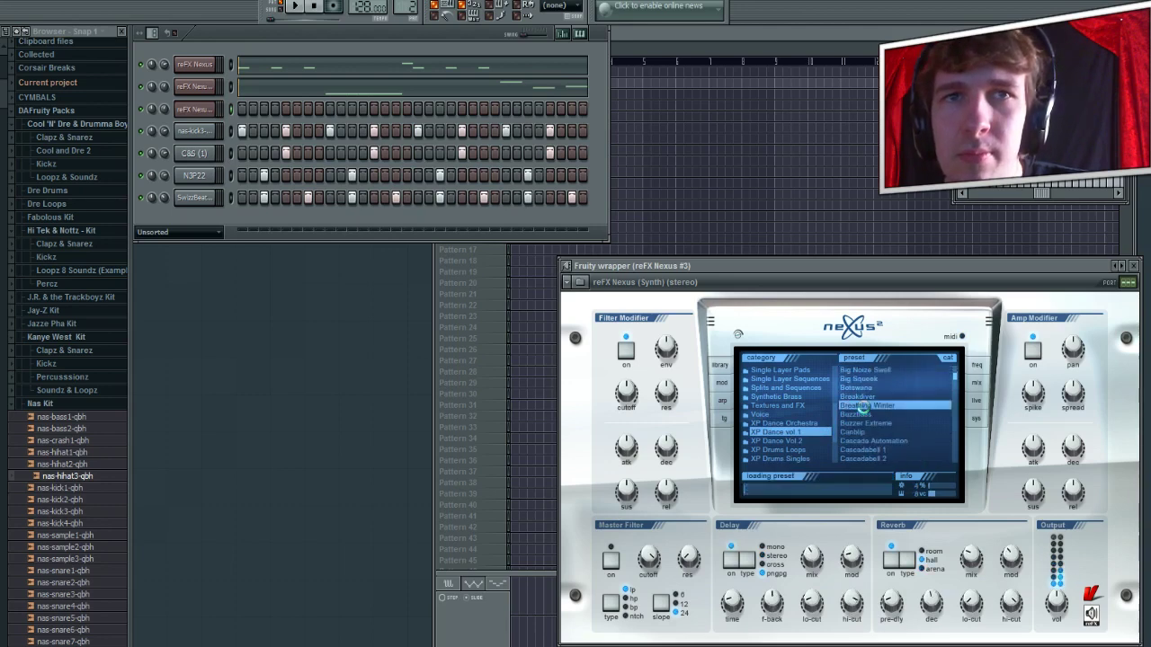
scroll(863, 406, "down", 2)
left_click(863, 407)
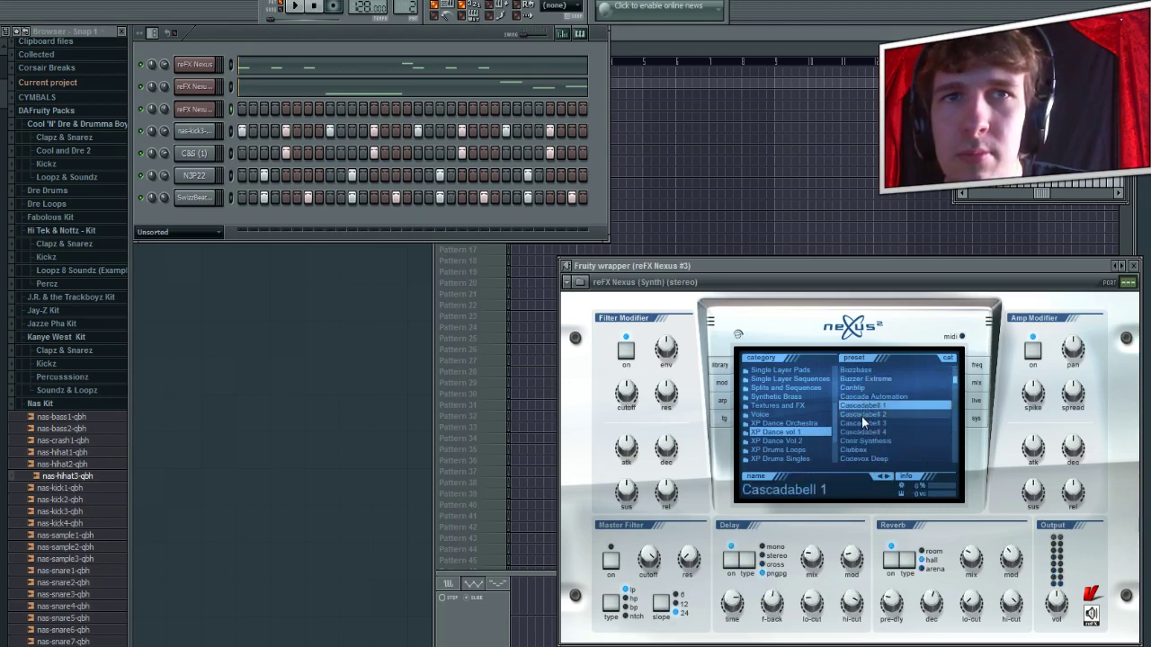
scroll(860, 417, "down", 2)
left_click(861, 415)
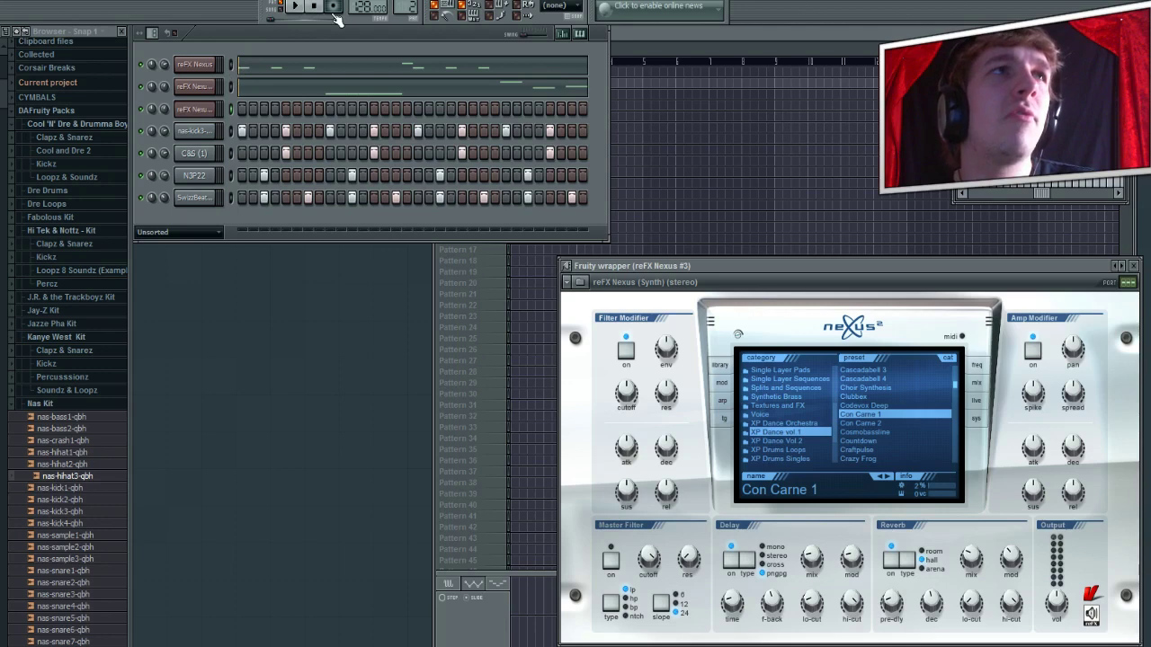
Build a melody of one-step notes mostly on C in the reFX Nexus piano roll, with A# on step 27 and B on step 31.
left_click(200, 98)
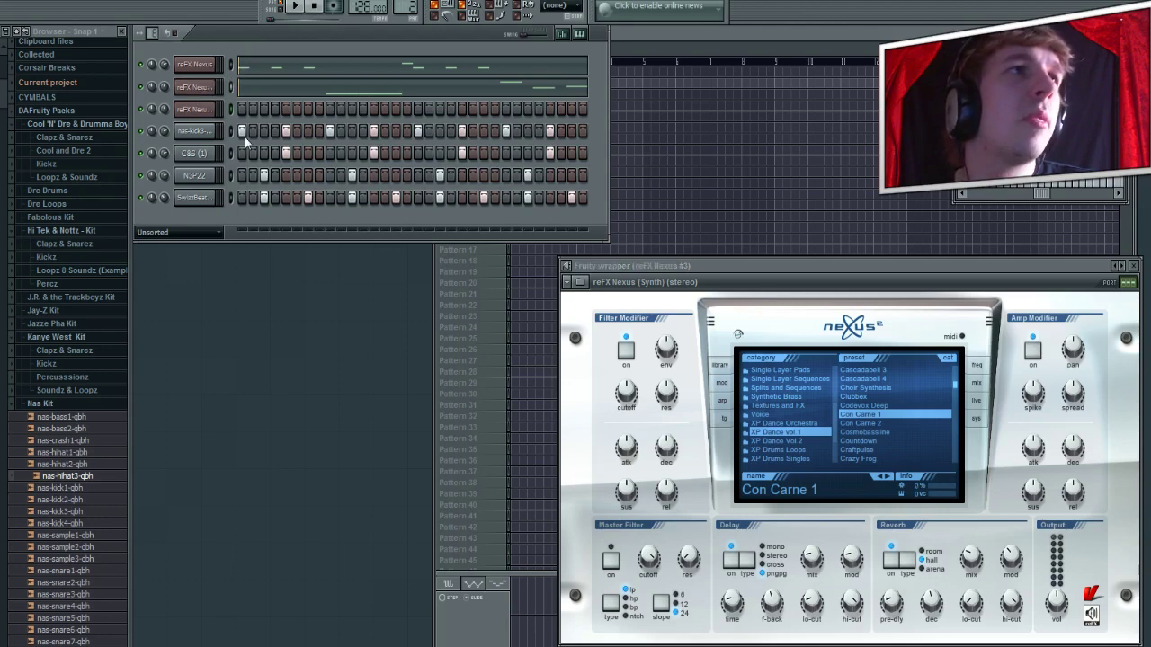
key("ctrl+z")
left_click(236, 68)
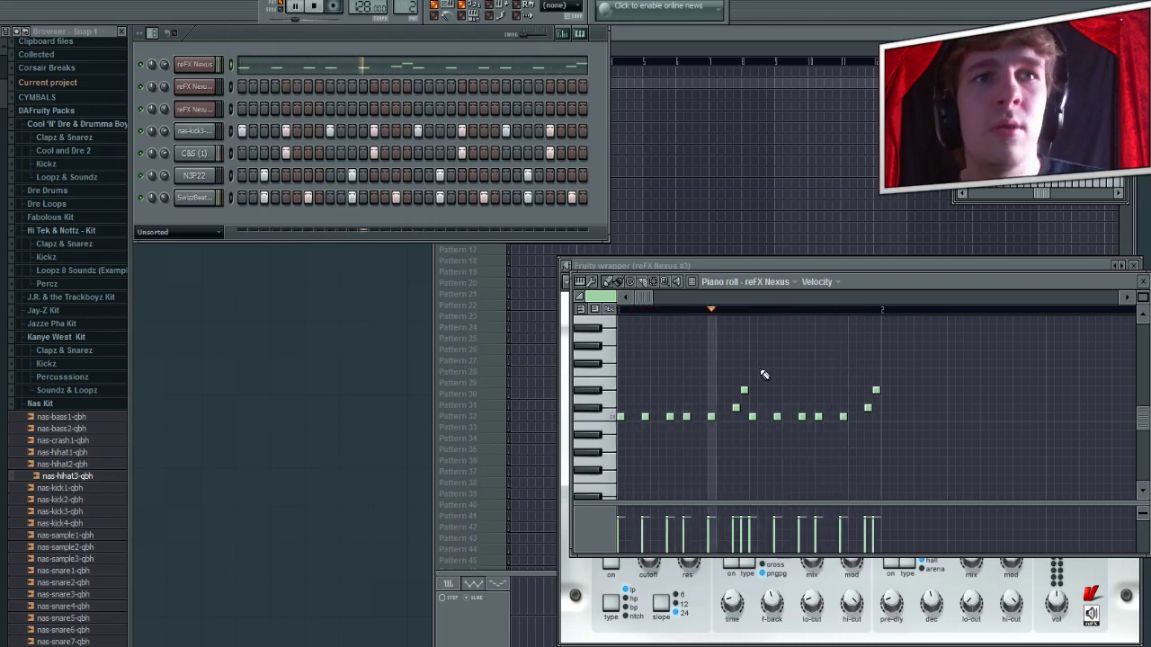
left_click(835, 434)
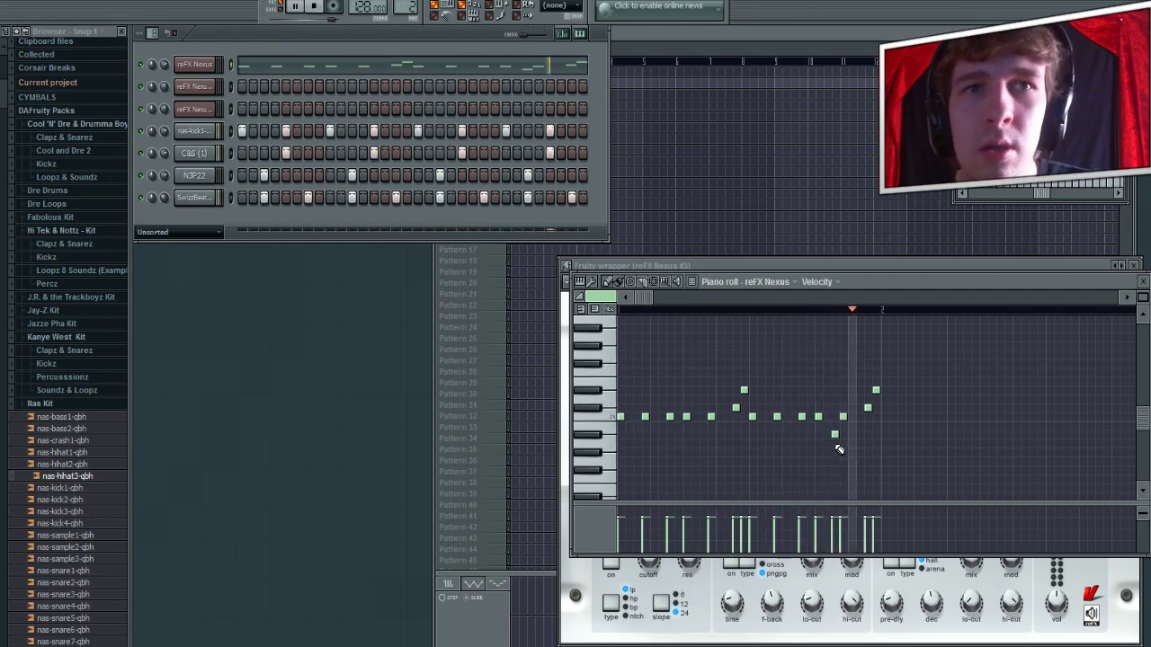
left_click_drag(876, 400, 873, 440)
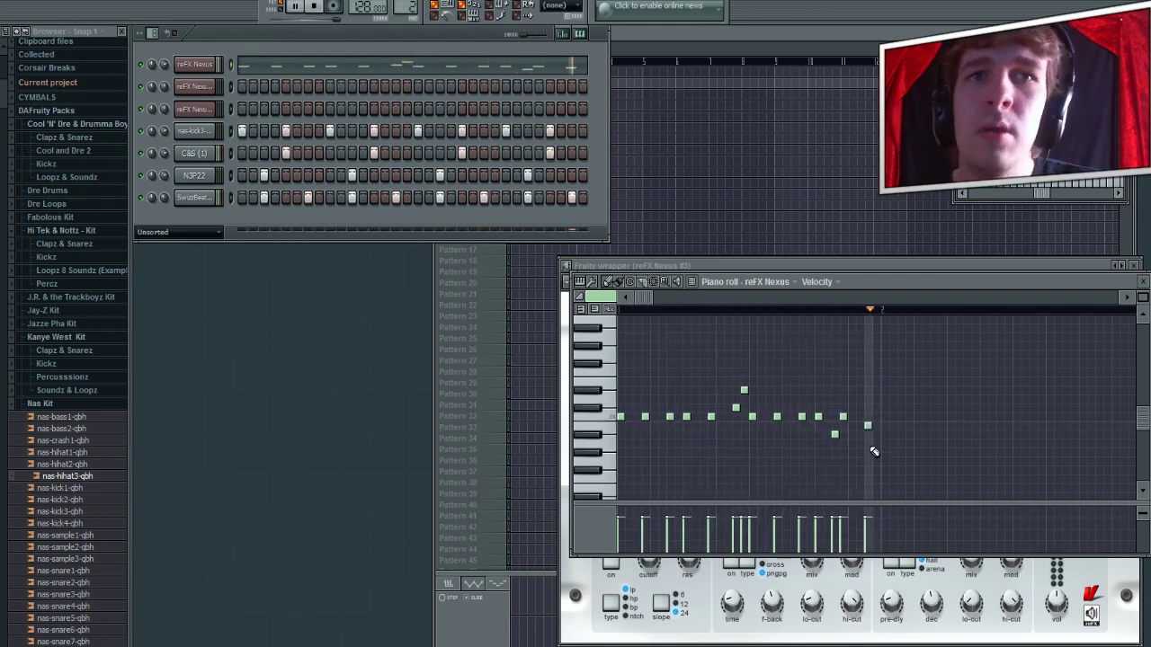
left_click(1137, 267)
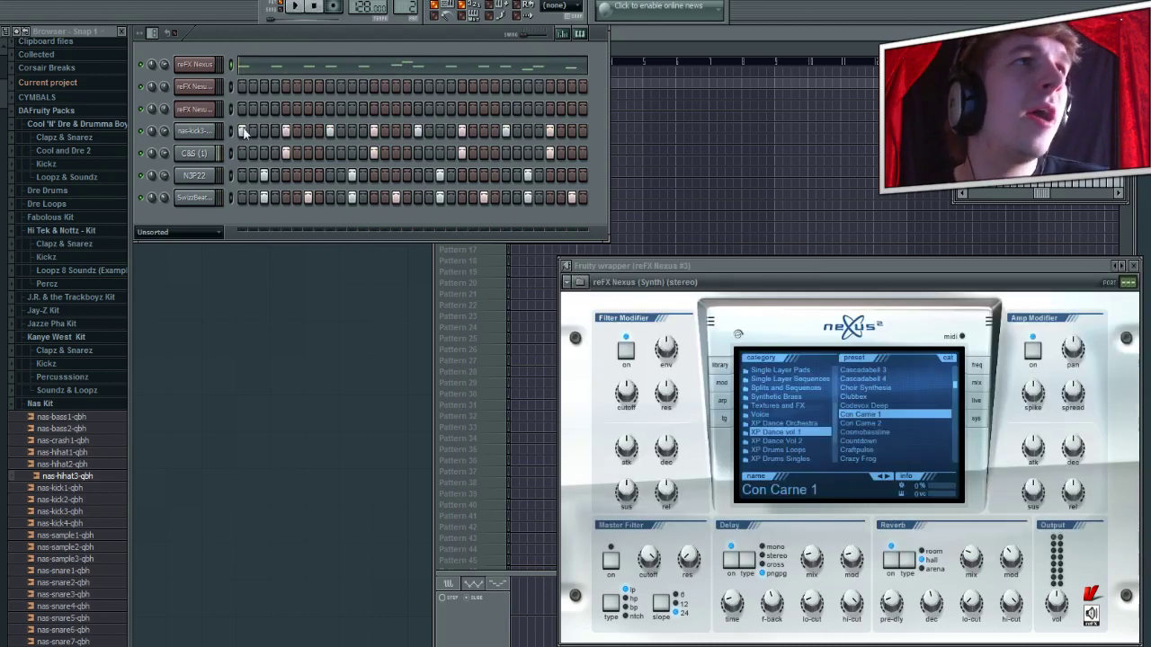
Audition further XP Dance vol.1 presets in reFX Nexus #3, including Con Carne 2, Gatorvox and Golden Dust.
left_click(861, 415)
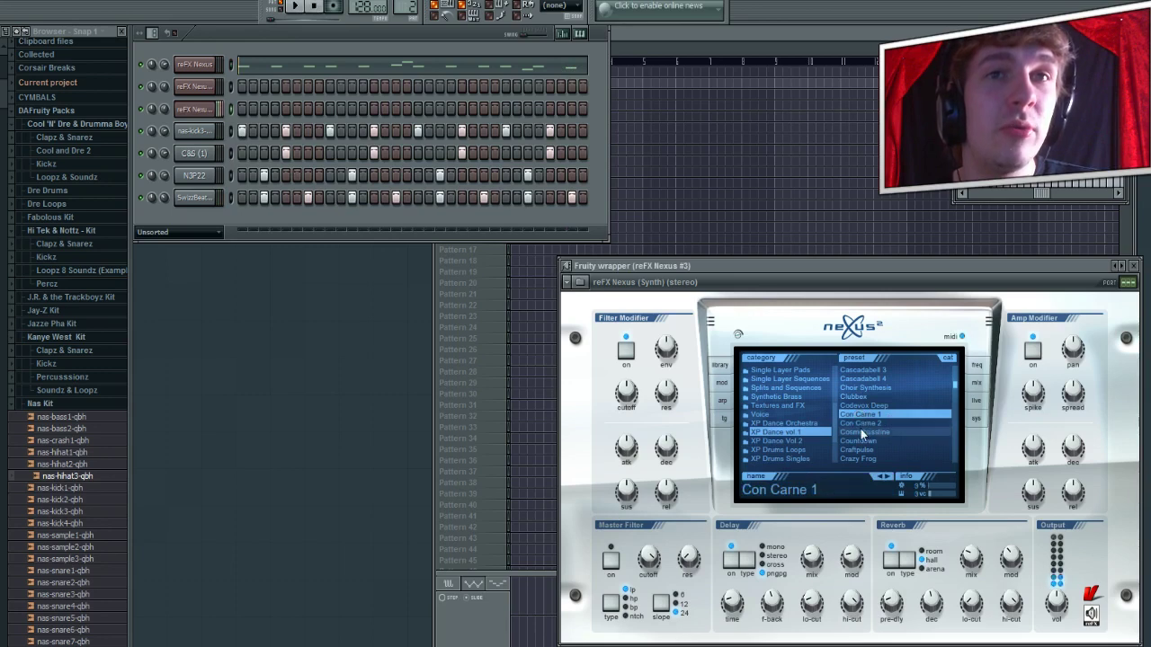
left_click(859, 422)
scroll(858, 421, "down", 3)
left_click(858, 405)
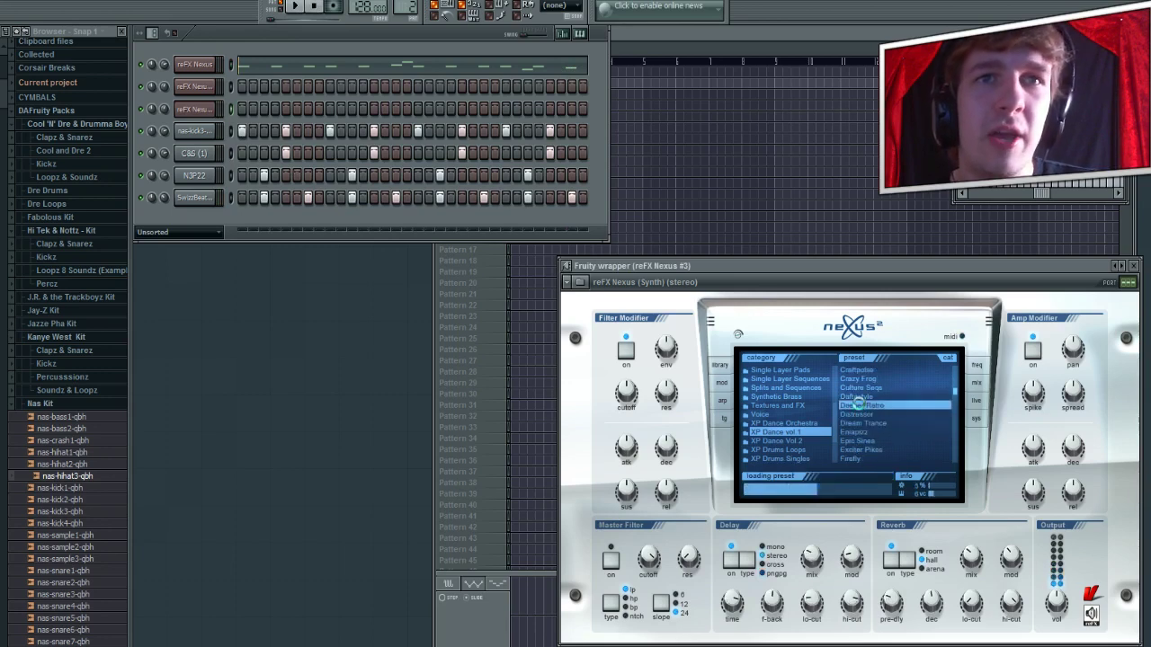
scroll(862, 412, "down", 3)
left_click(863, 414)
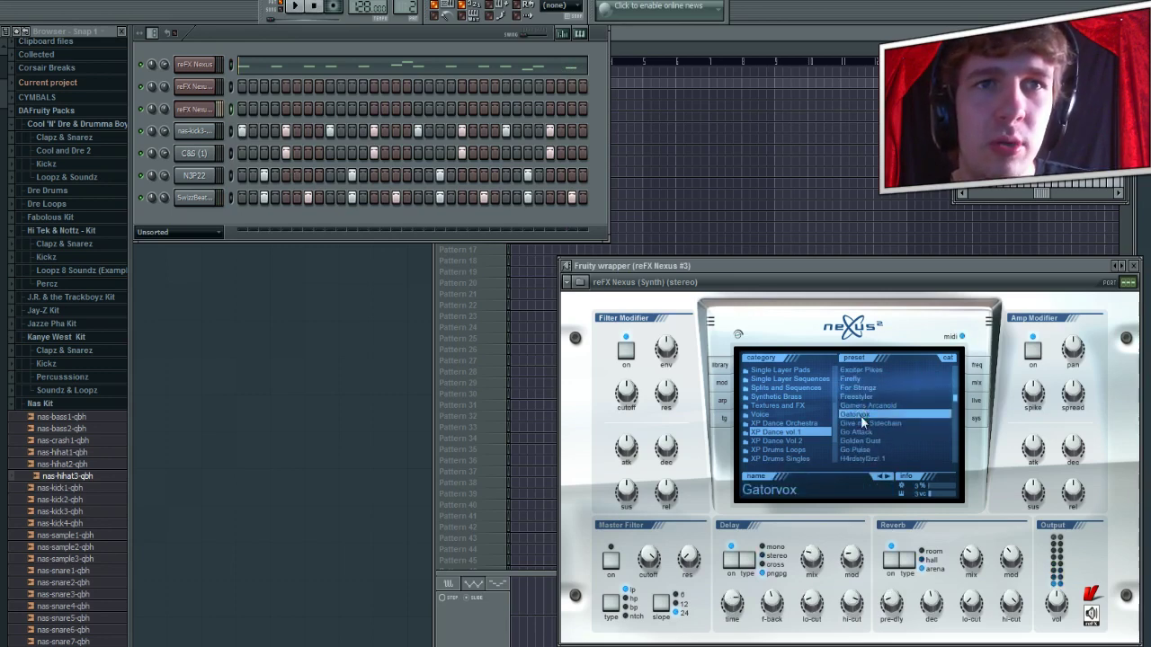
left_click(861, 440)
Load the XP Dance Vol.2 preset AR Finest TranceStuff+ in reFX Nexus #3 and place a 32-step C note from step 1 in its piano roll.
left_click(814, 440)
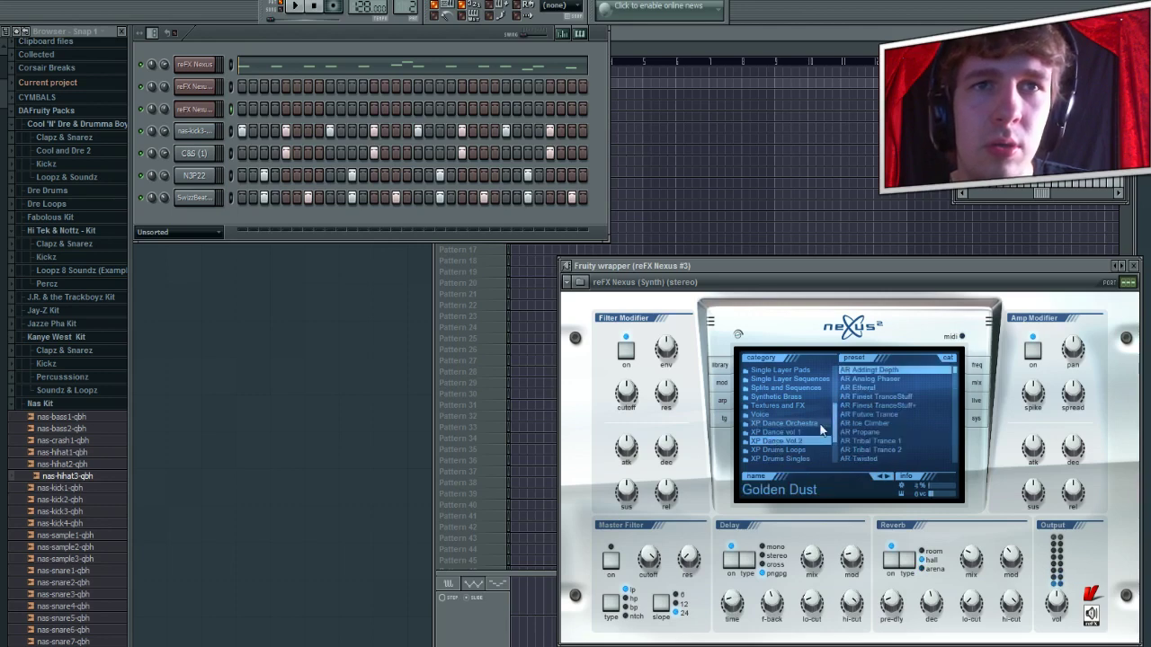
left_click(877, 405)
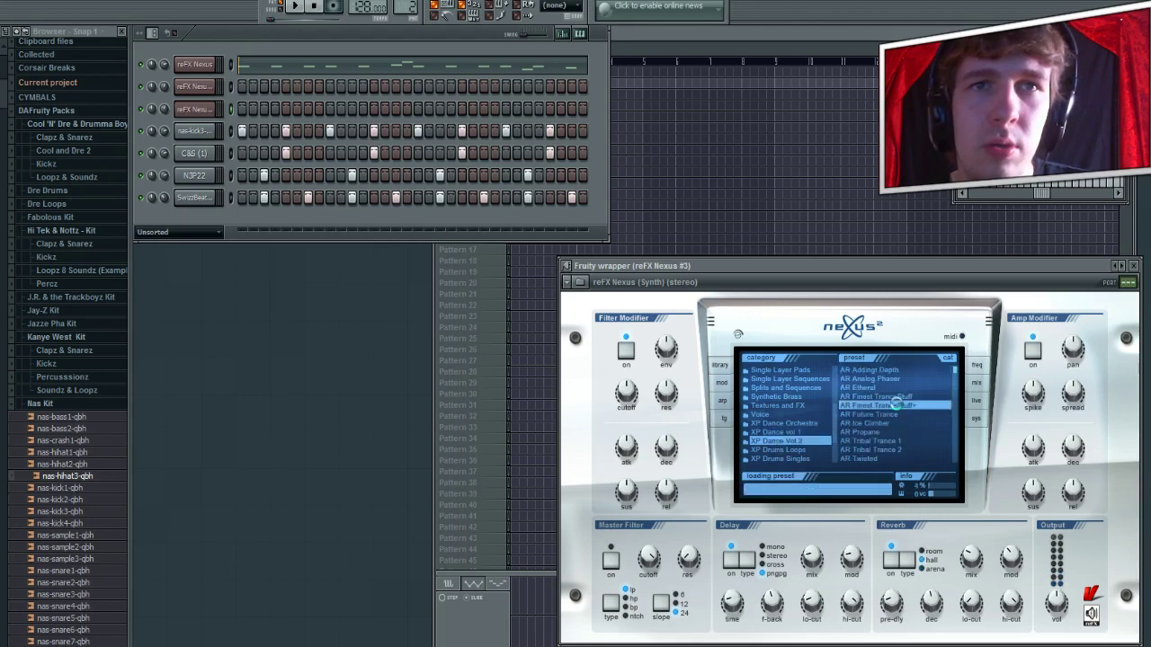
left_click(227, 108)
key("F7")
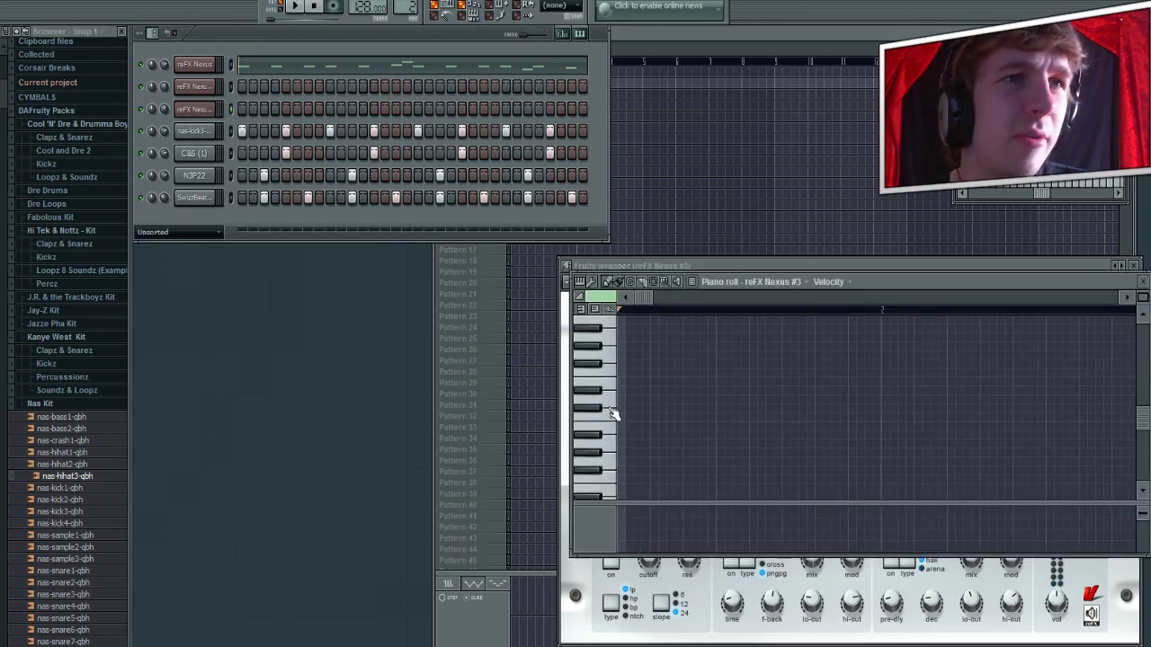
left_click(615, 421)
left_click(618, 417)
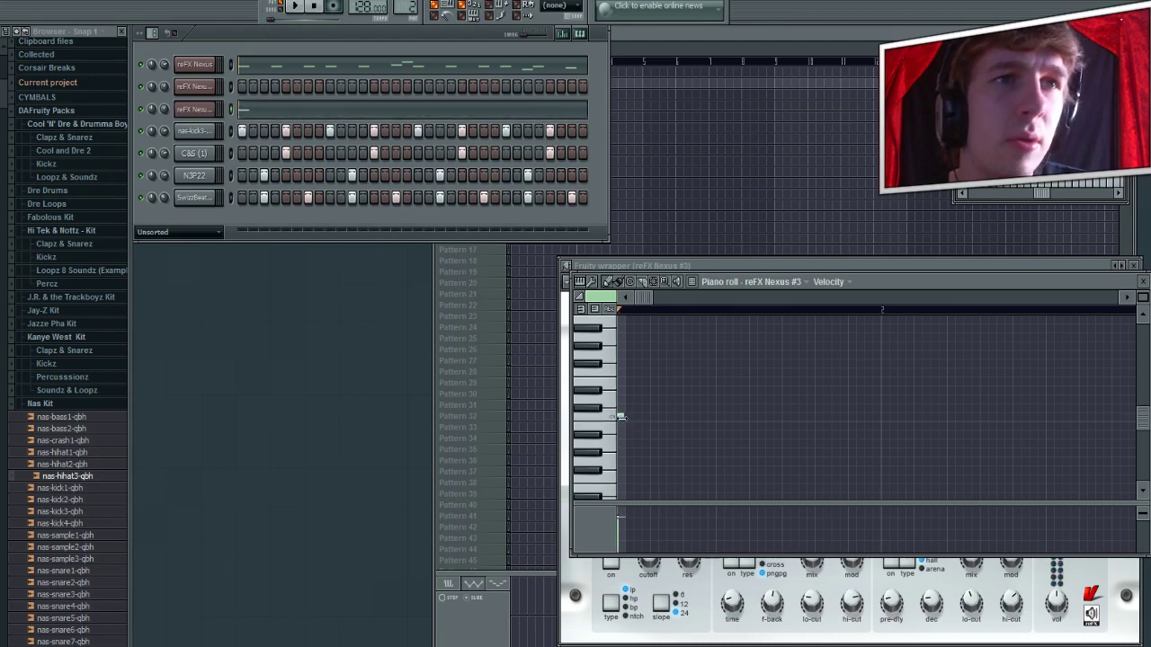
left_click_drag(620, 417, 880, 447)
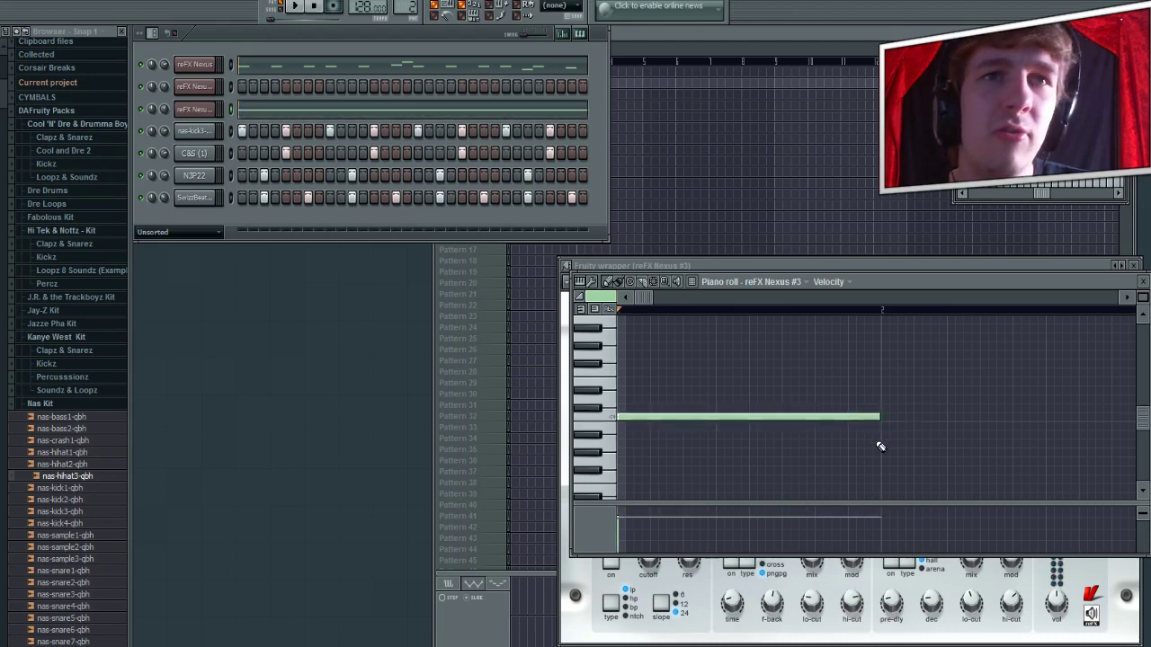
Try extra nas-kick3 hits on steps 28 and 30 and C&S (1) hits on steps 17 and 25 during playback.
left_click(175, 109)
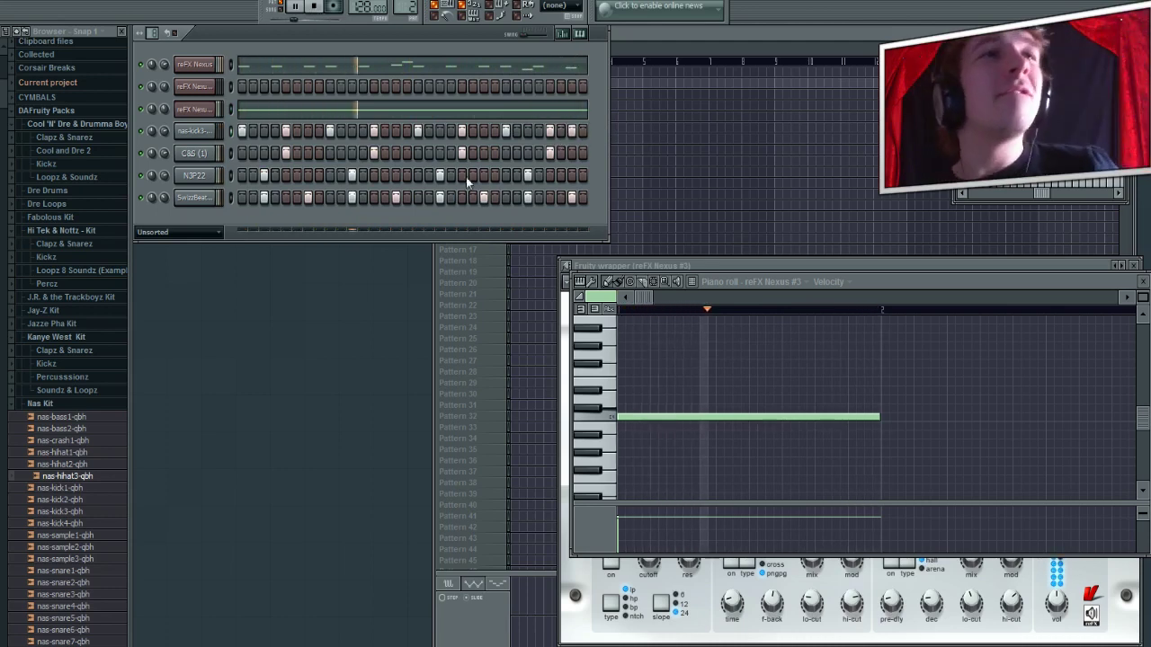
left_click(539, 131)
left_click(560, 131)
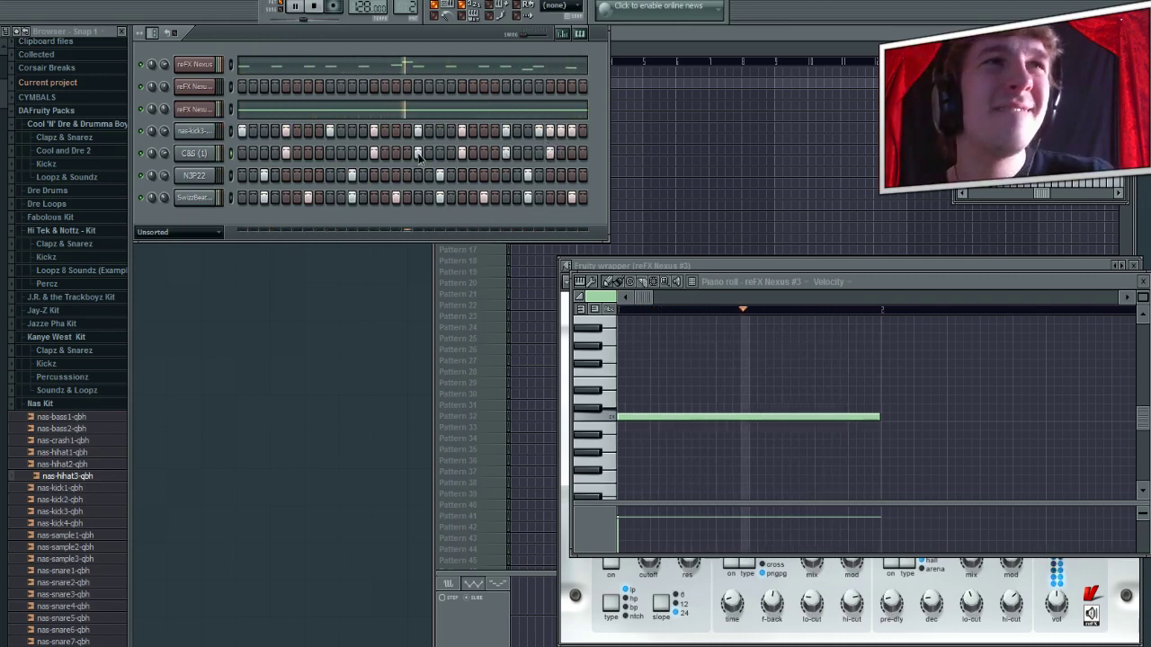
left_click(506, 153)
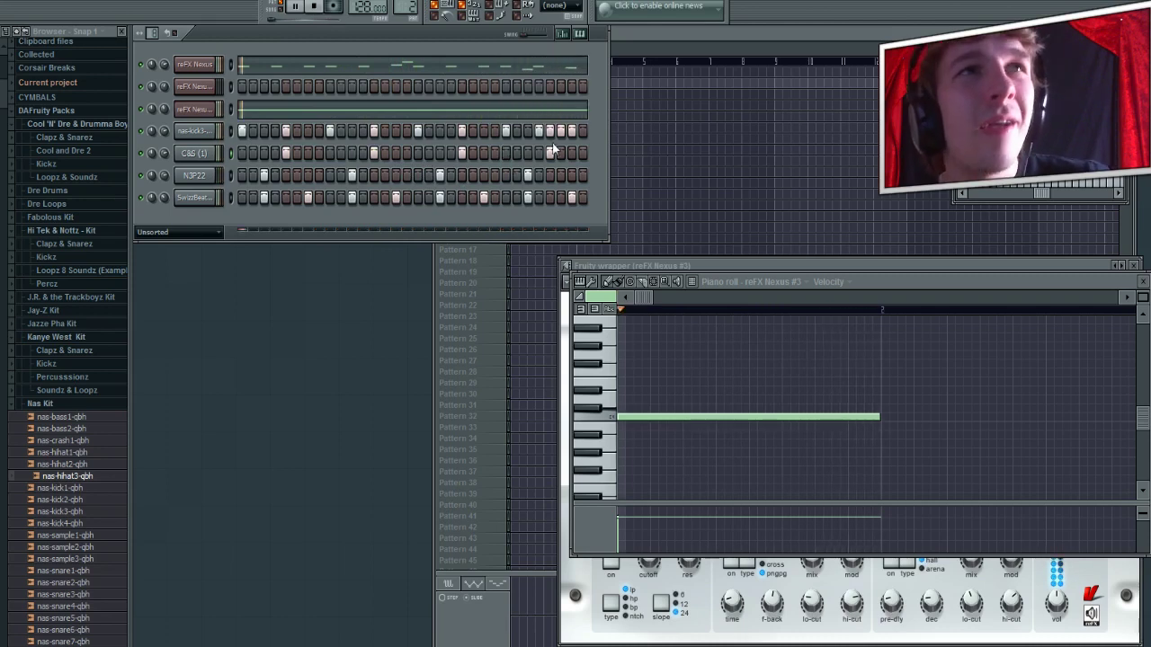
left_click(551, 153)
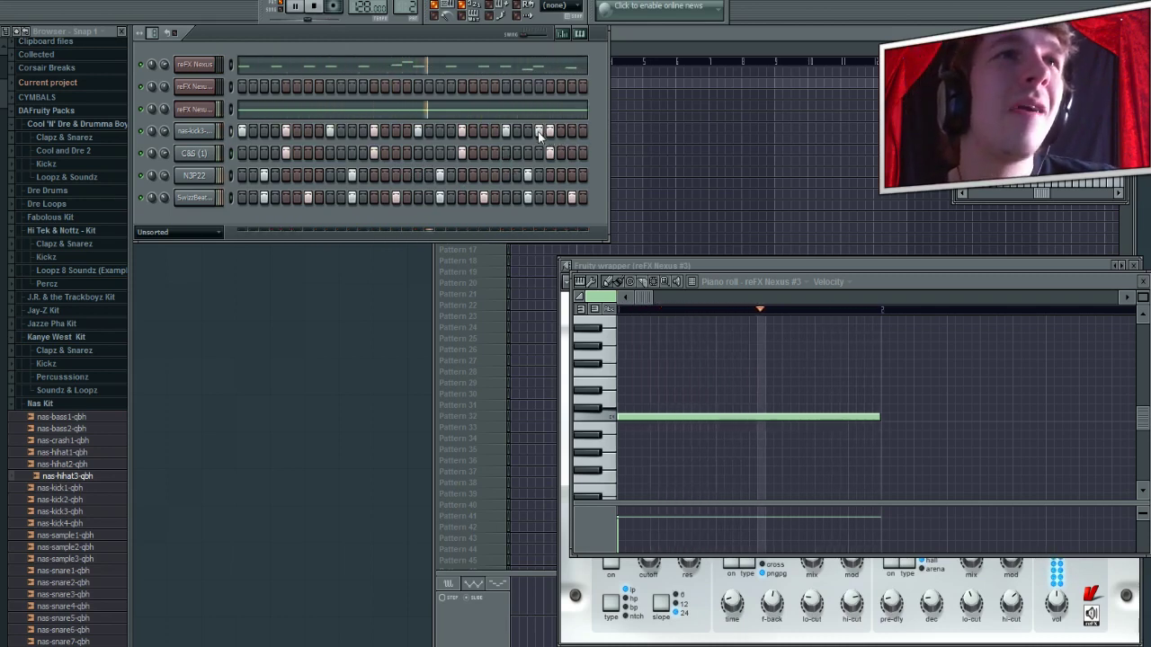
Place the last nas-kick3 hit on step 32 instead of step 31 and stop playback.
left_click(583, 131)
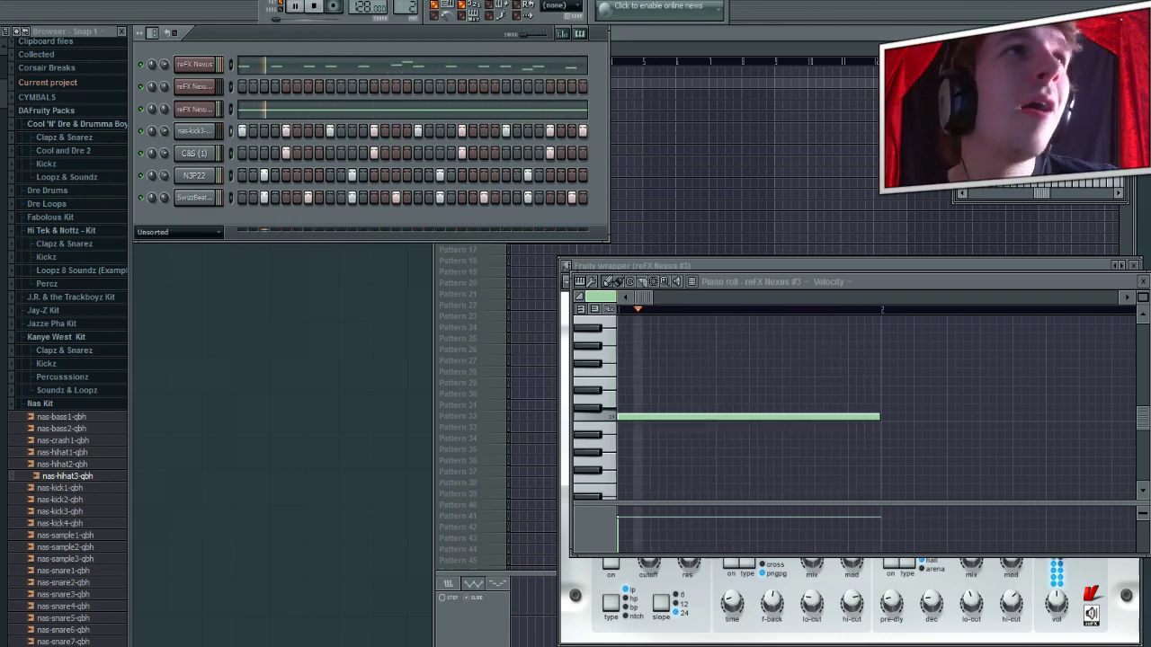
key("space")
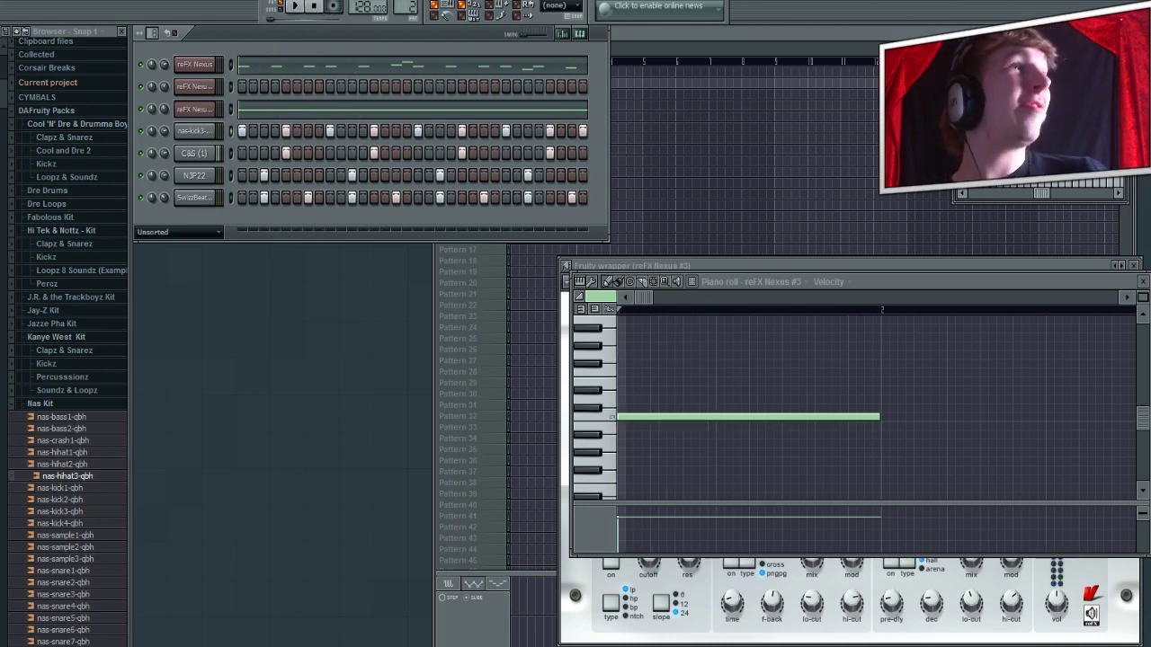
key("ctrl+s")
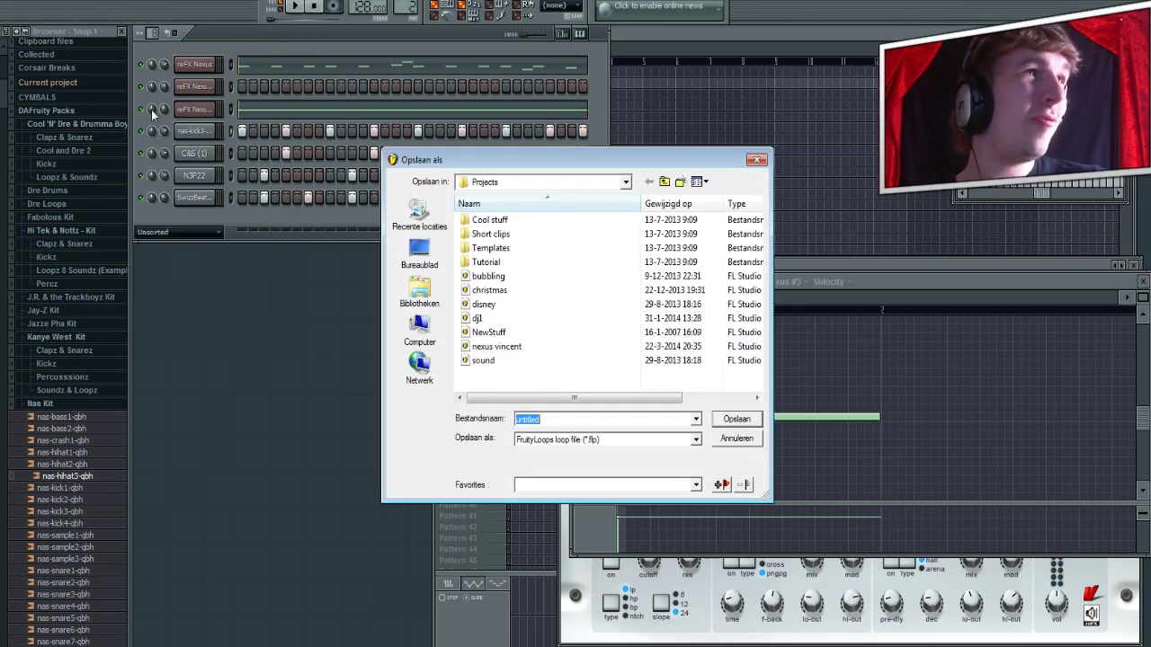
left_click(738, 437)
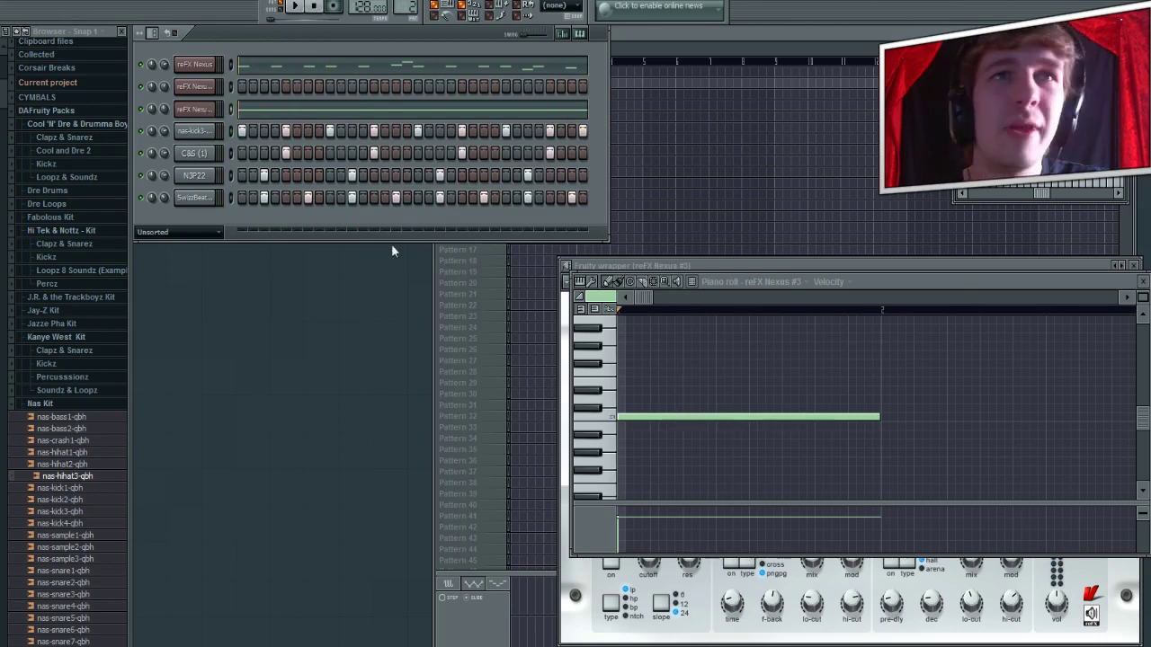
Add a reFX Nexus #4 channel and audition XP Drums Singles presets, including DR Bongos 6, DR Crash 2 and DR Claps 5.
key("alt+c")
left_click(809, 459)
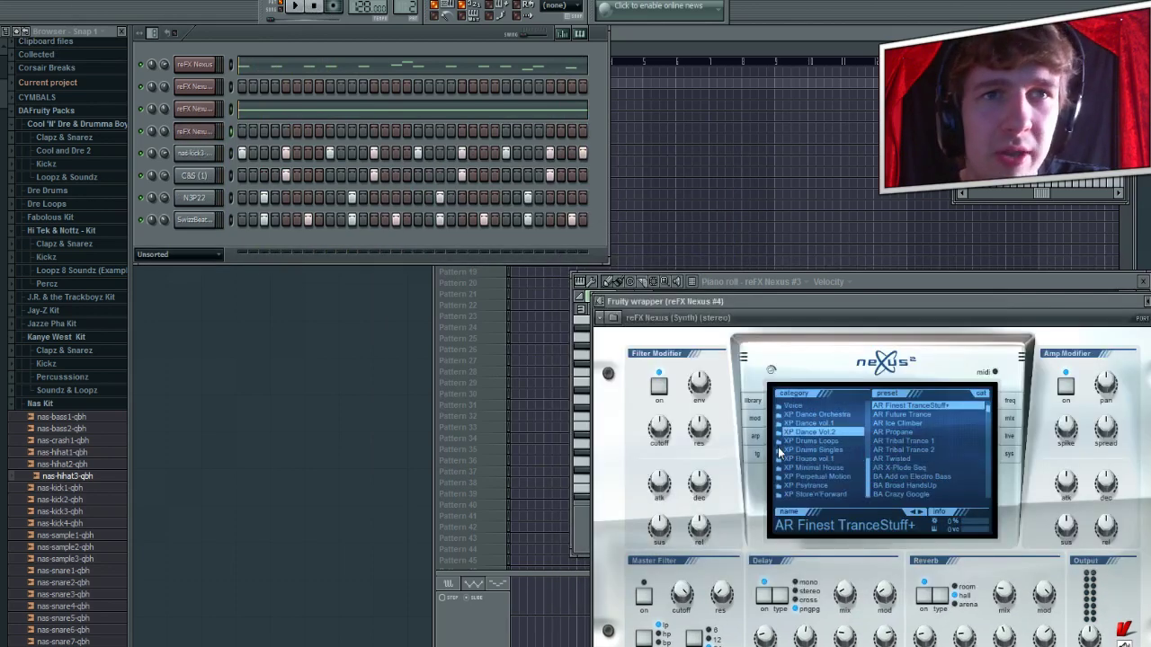
left_click(823, 450)
left_click(899, 450)
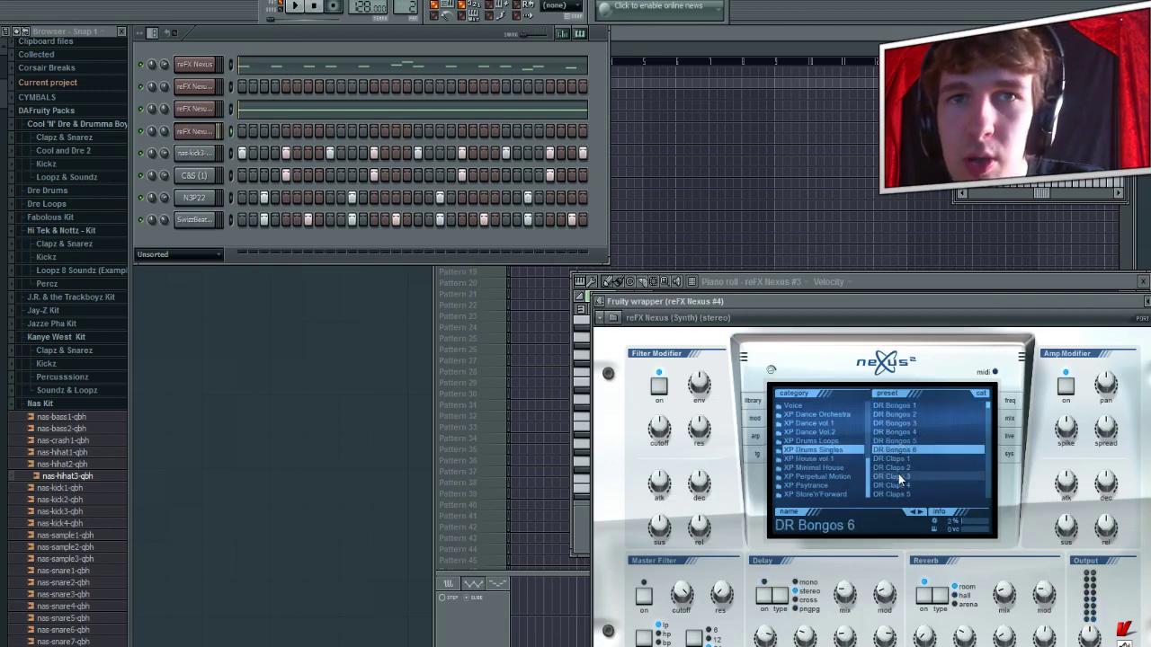
left_click(898, 475)
scroll(899, 467, "down", 3)
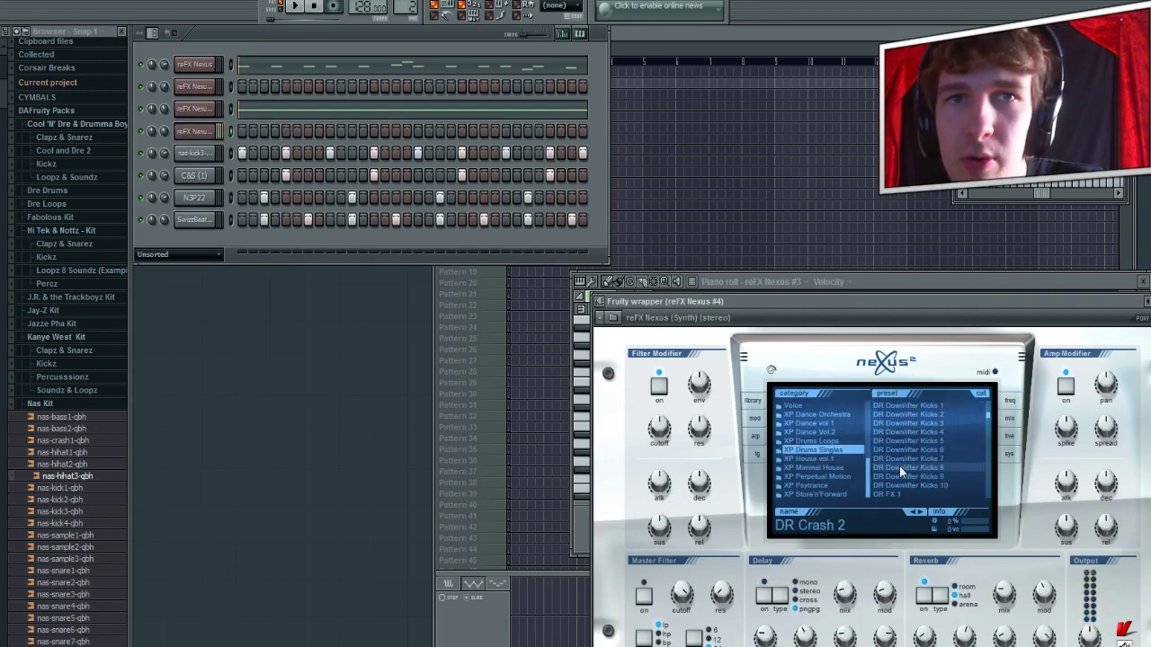
left_click(899, 466)
scroll(901, 463, "up", 3)
left_click(905, 425)
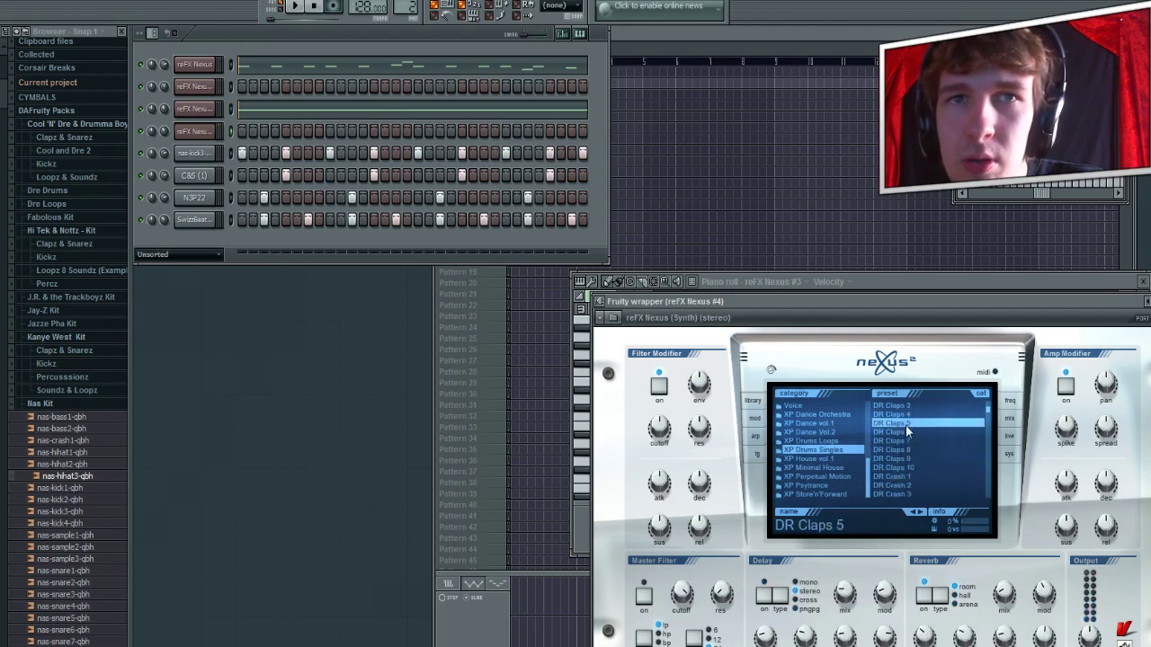
Load the XP Drums Loops preset DL Bongo Loops 6 in reFX Nexus #4 and test it with a hit on step 1.
left_click(813, 462)
left_click(822, 433)
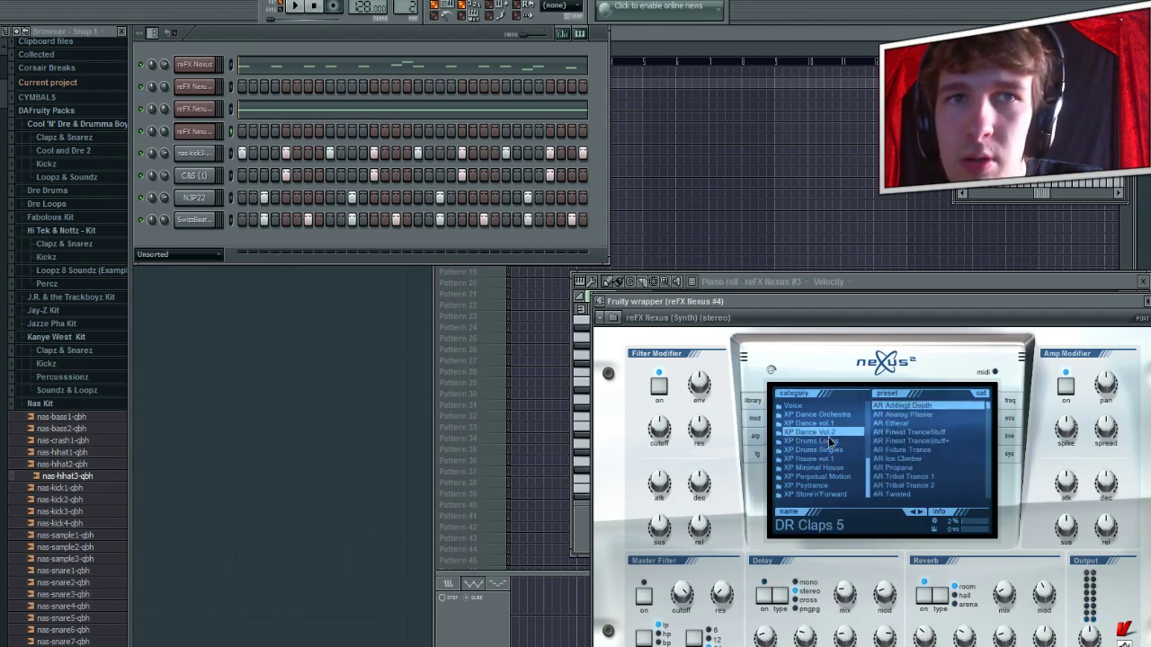
left_click(835, 443)
left_click(897, 450)
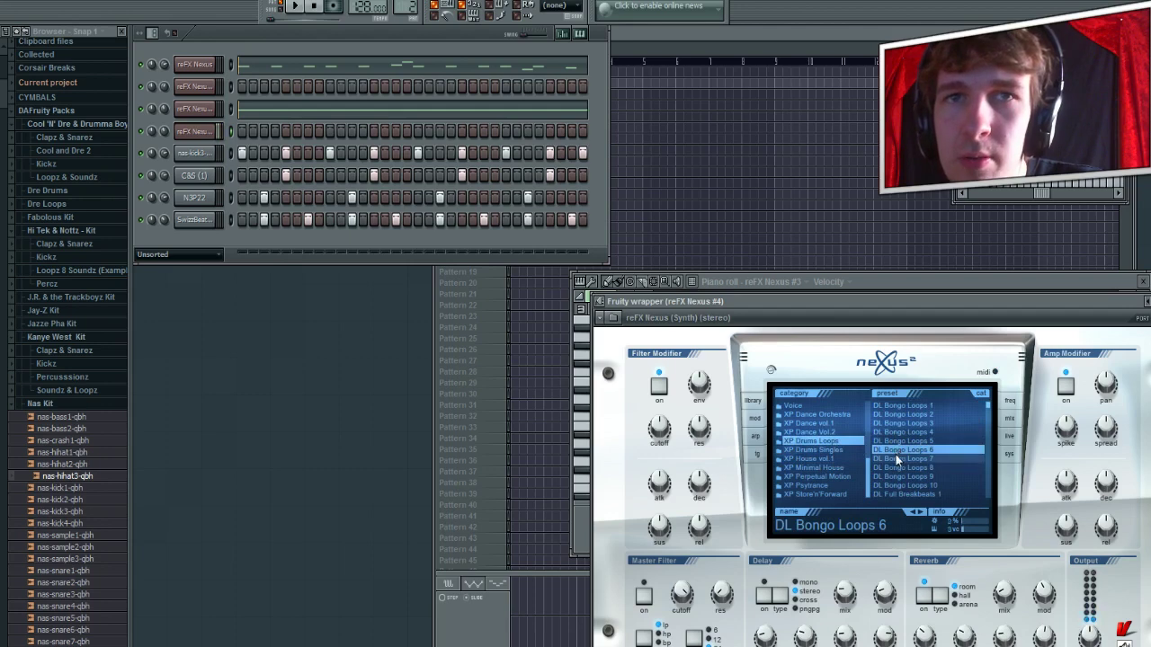
left_click(242, 132)
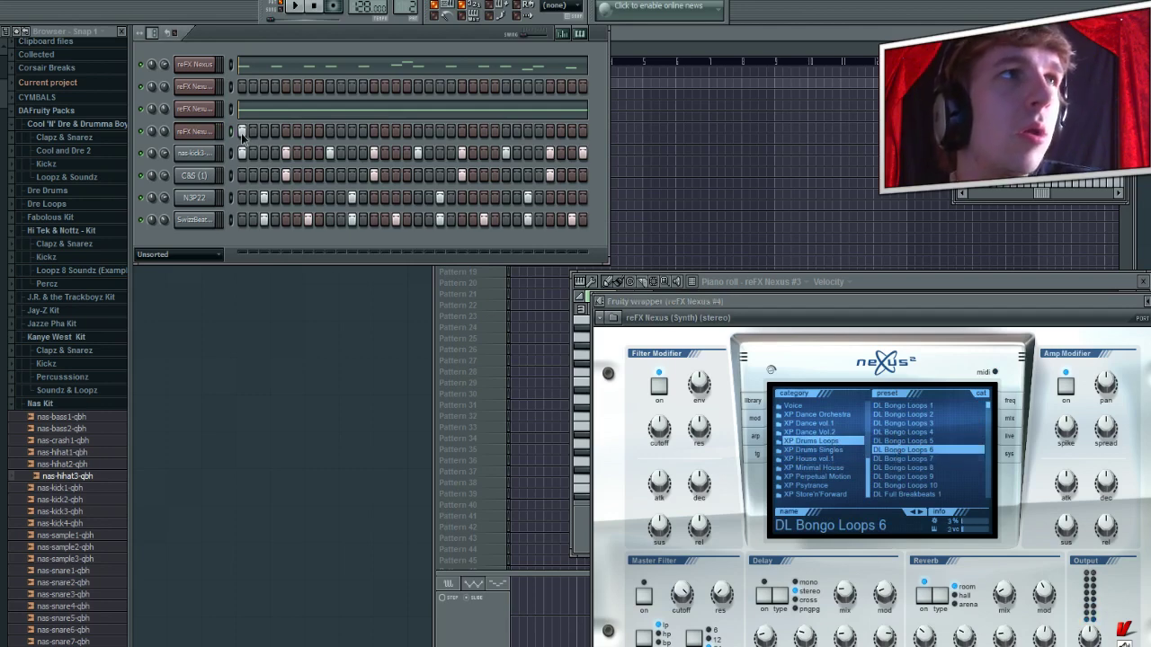
left_click(298, 6)
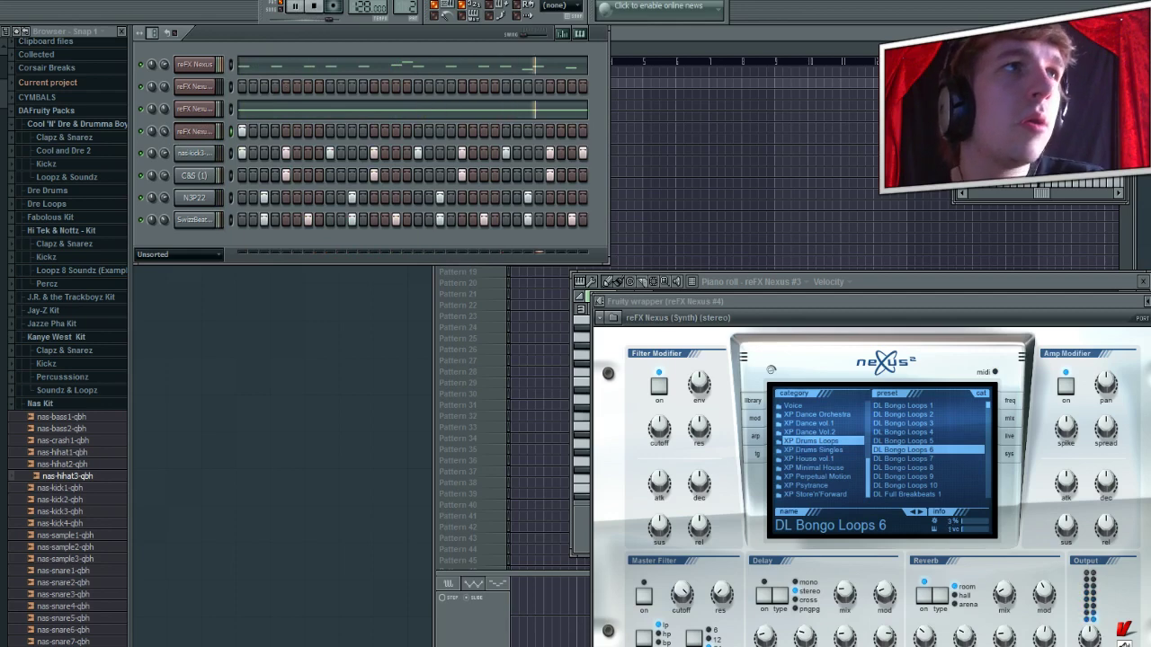
Place a full-bar C note in bar 1 and another C one octave lower across bar 2 in the reFX Nexus #4 piano roll.
left_click(231, 132)
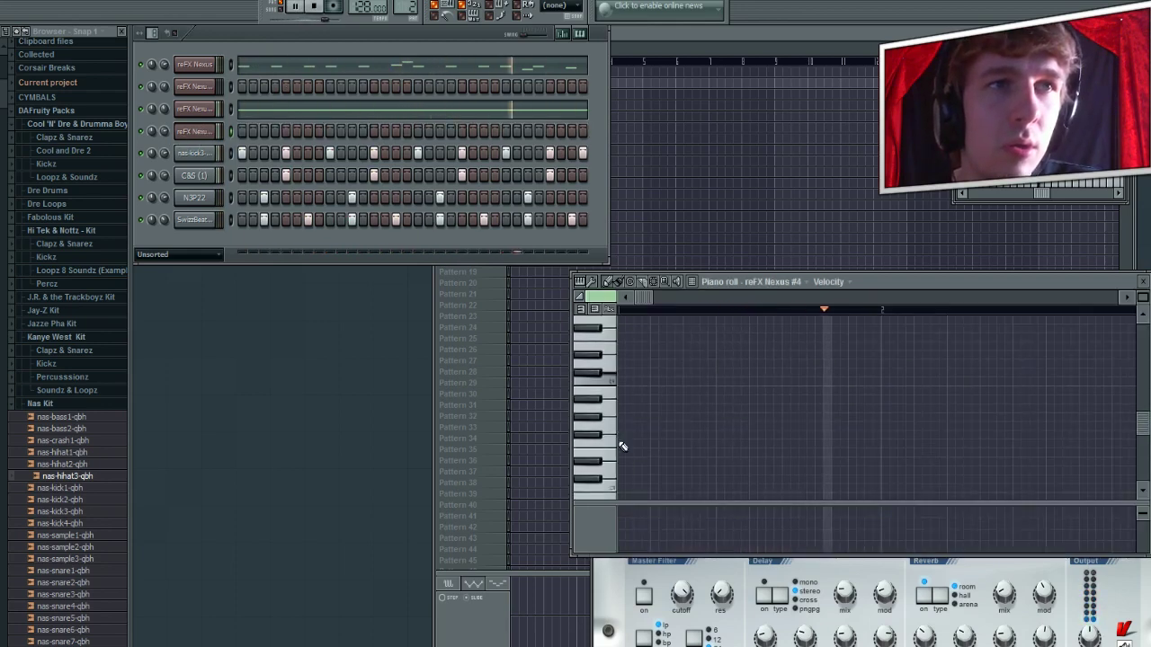
left_click(623, 382)
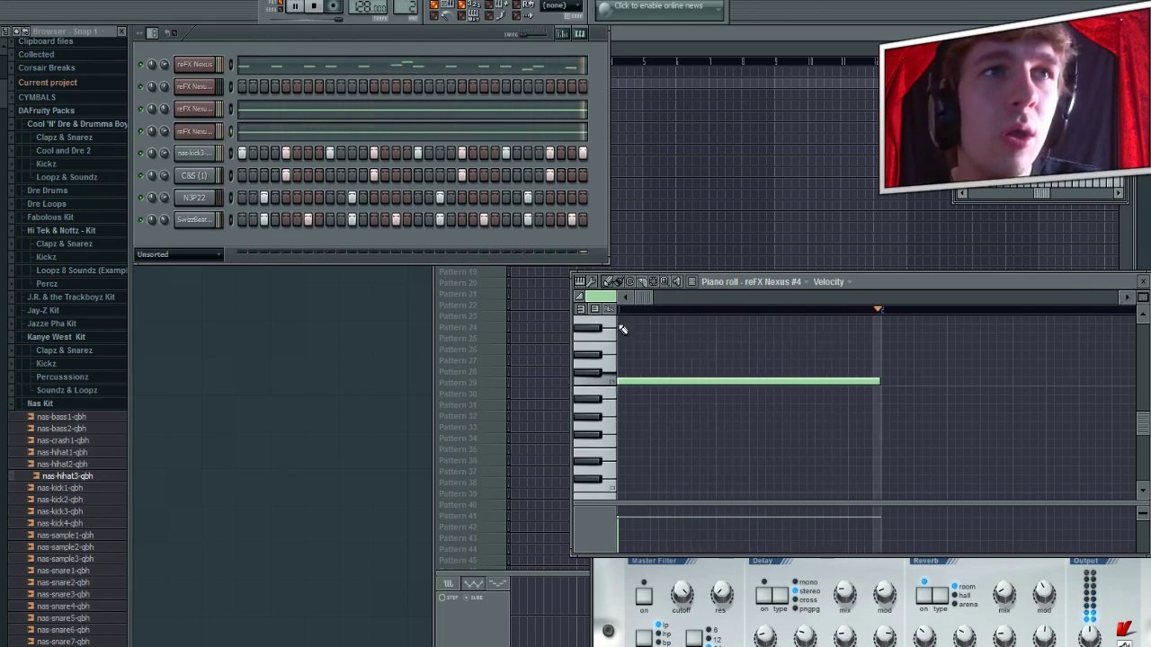
scroll(627, 390, "up", 3)
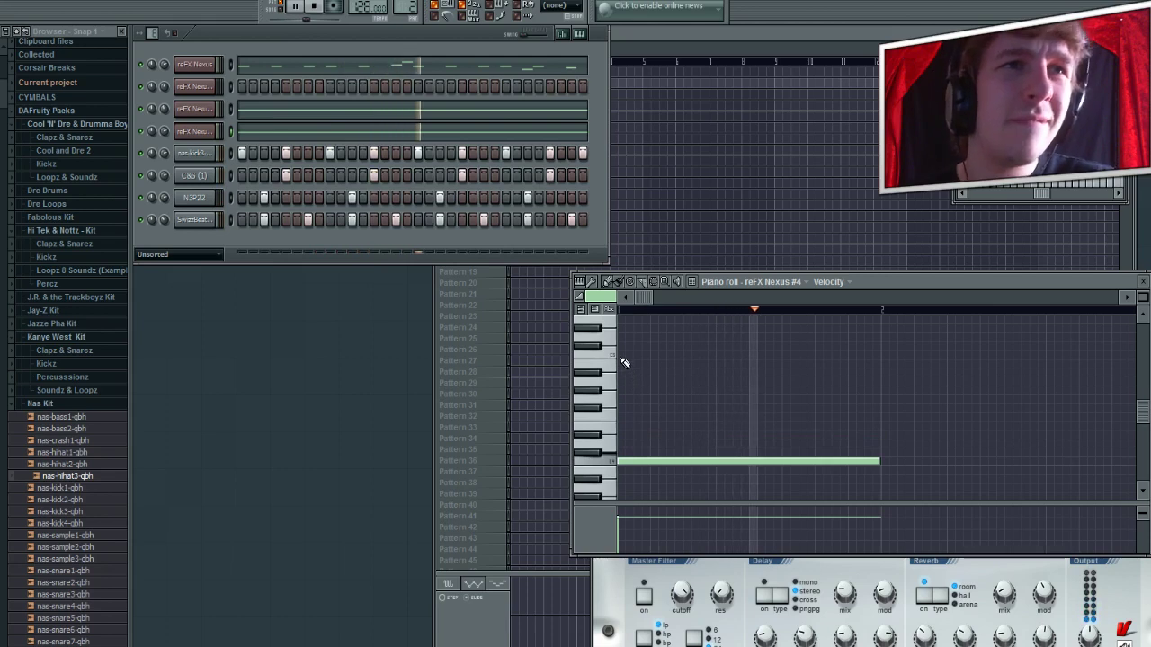
left_click(625, 354)
right_click(628, 461)
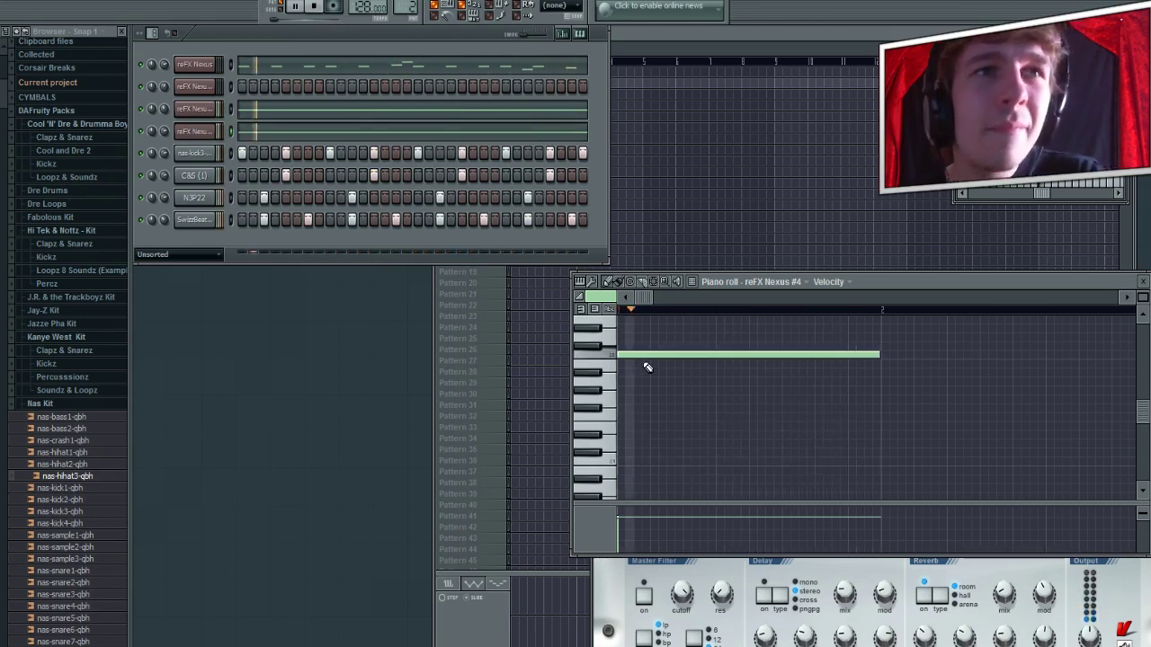
left_click(885, 462)
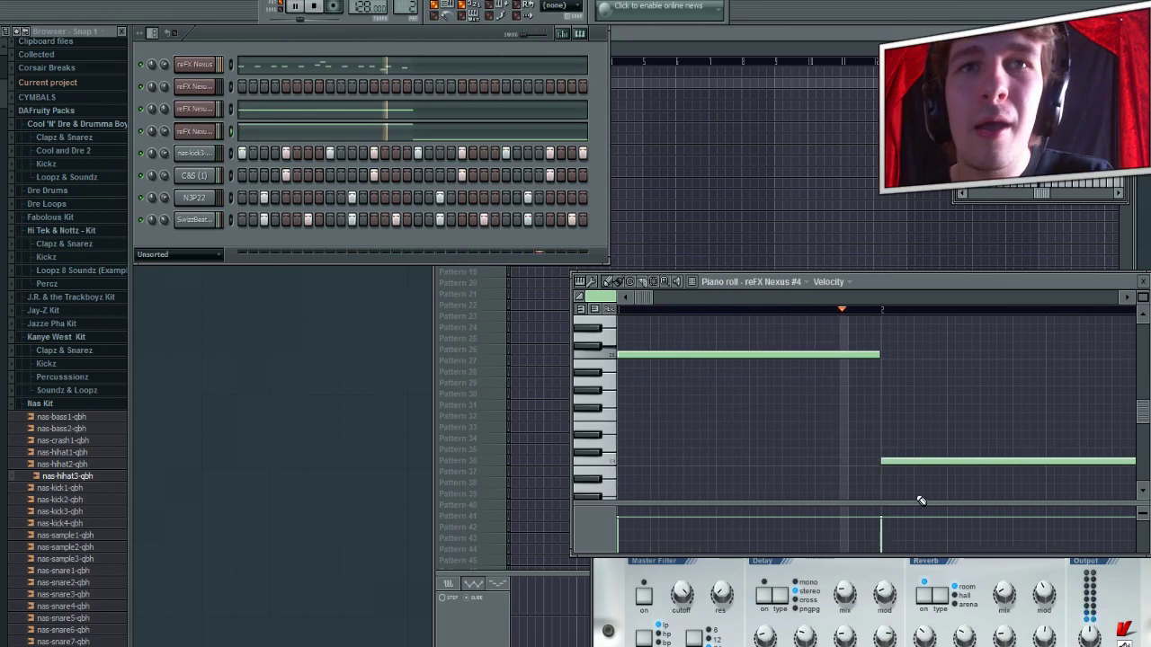
left_click(1142, 284)
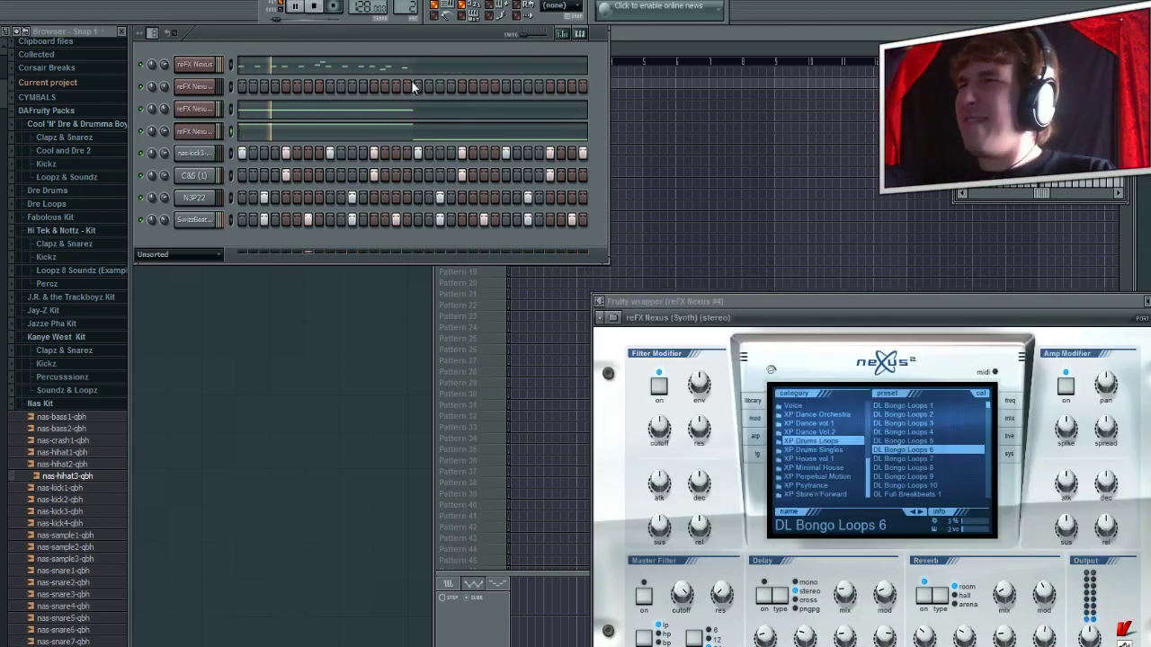
key("space")
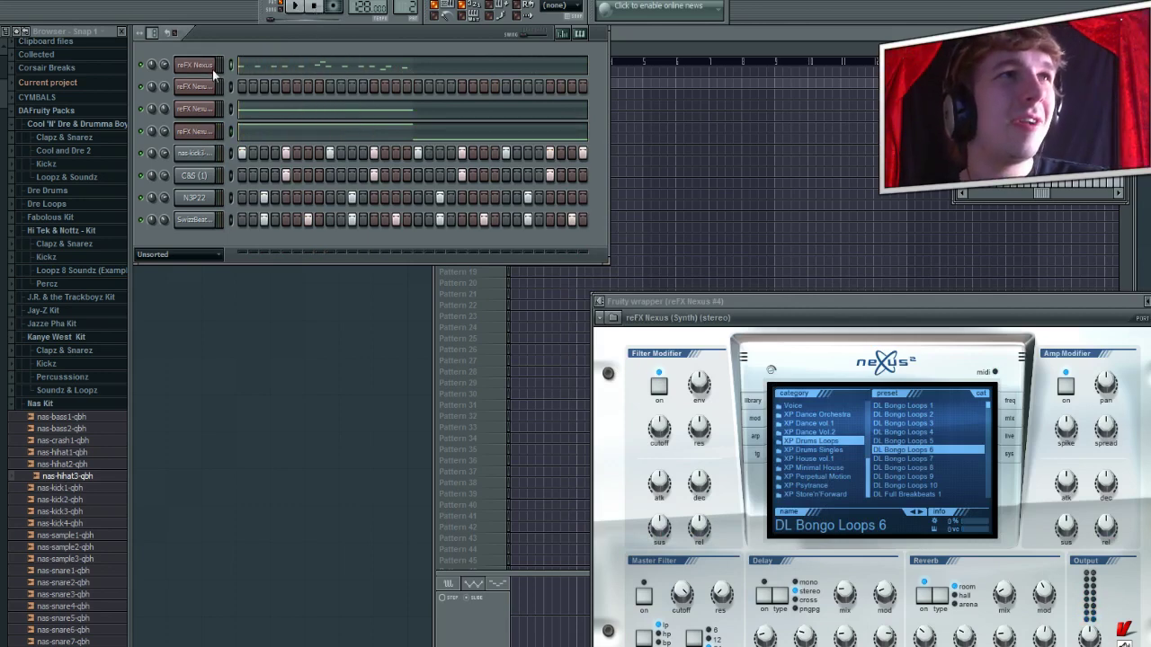
Extend the first reFX Nexus melody through bar 2 with one-step C notes, ending with four consecutive notes on steps 29 to 32.
left_click(240, 69)
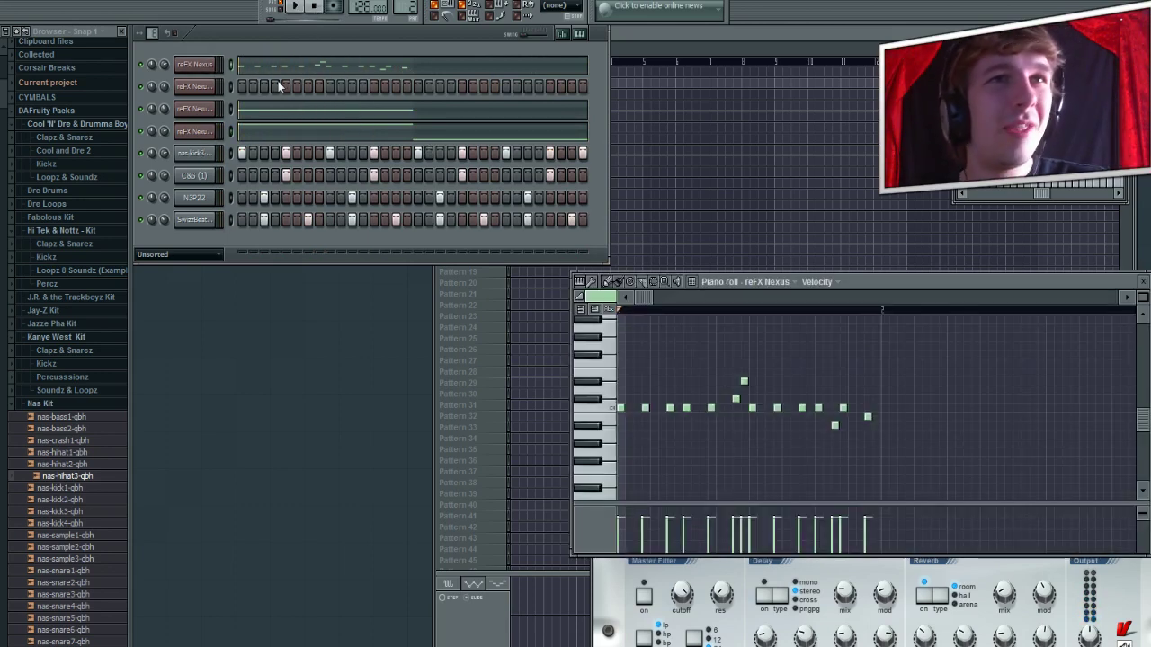
left_click(887, 414)
scroll(838, 327, "up", 1)
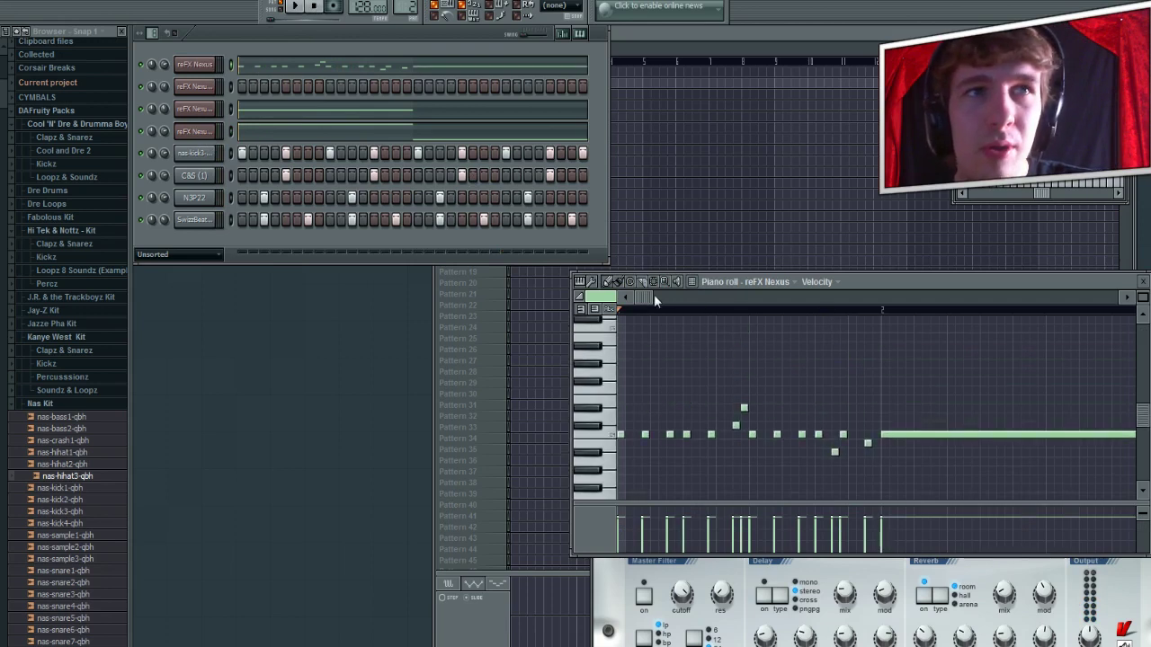
left_click_drag(653, 296, 712, 297)
left_click_drag(1068, 441, 854, 467)
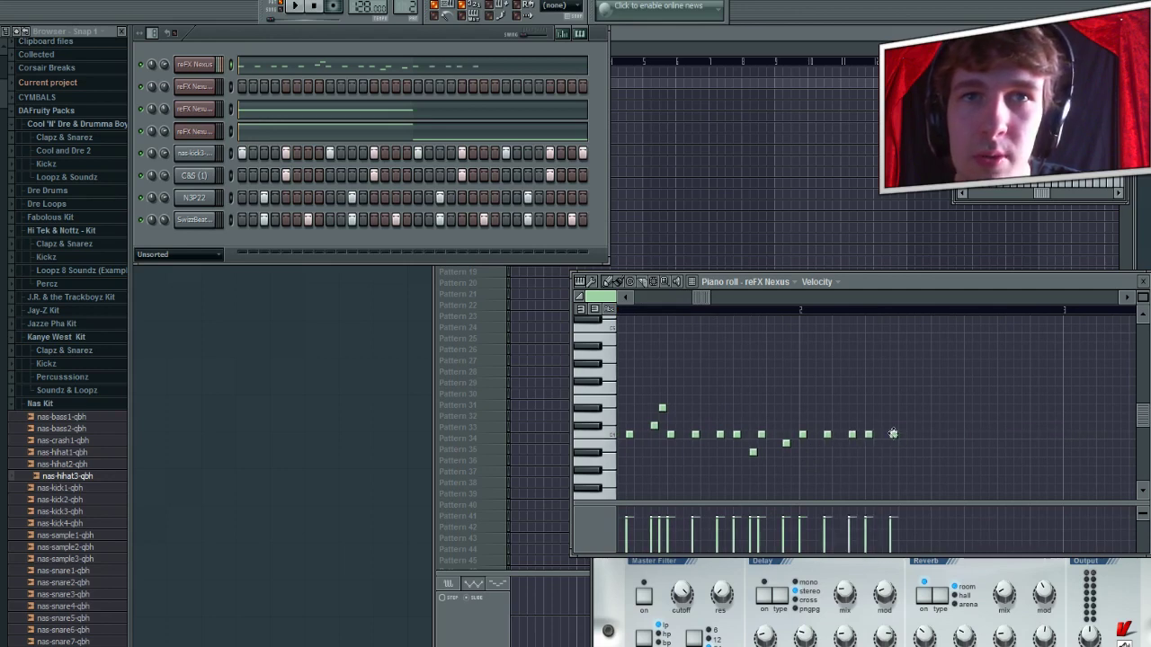
left_click(968, 435)
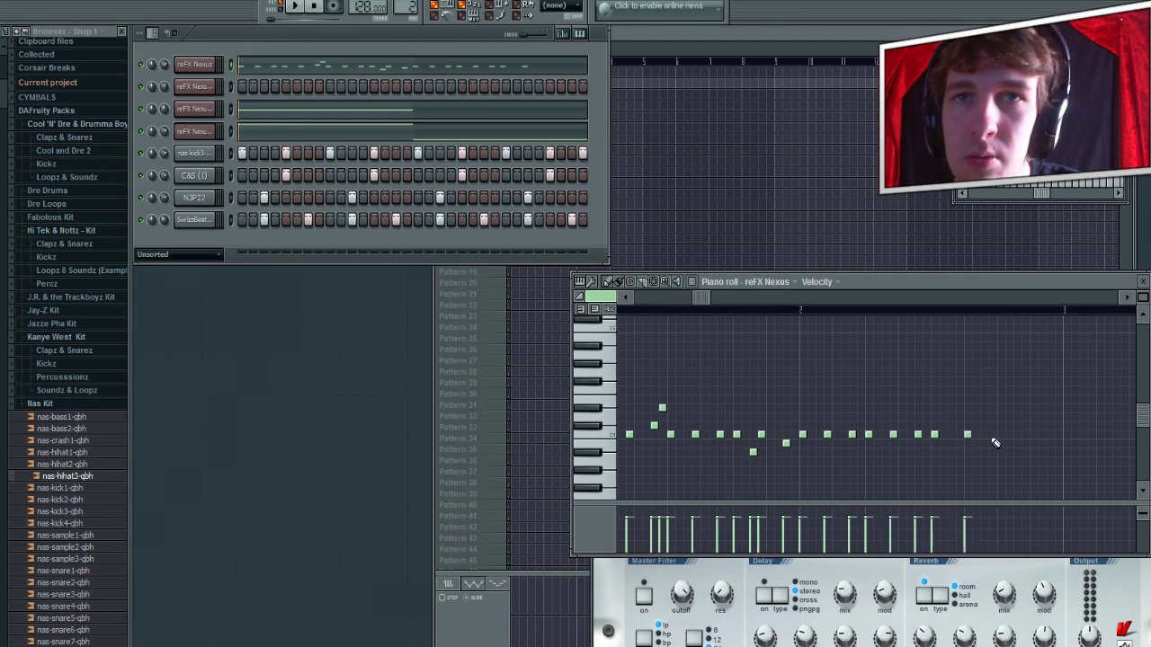
left_click(1058, 436)
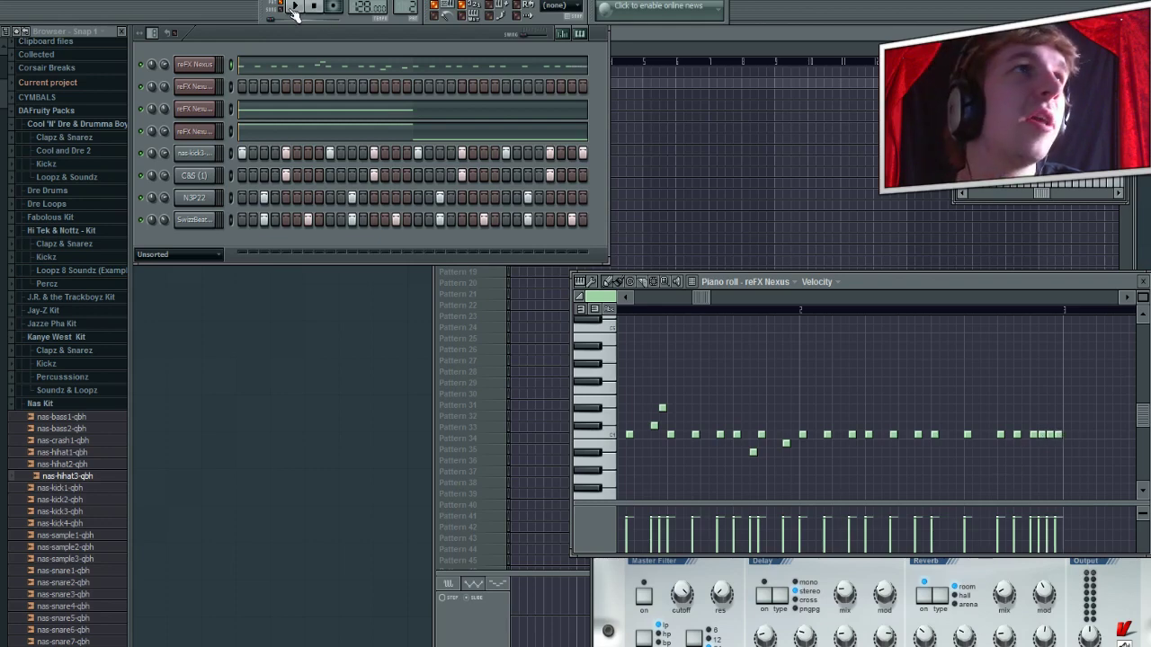
Lengthen the C note in the reFX Nexus #3 piano roll to the end of bar 2 and play the pattern back.
left_click(217, 110)
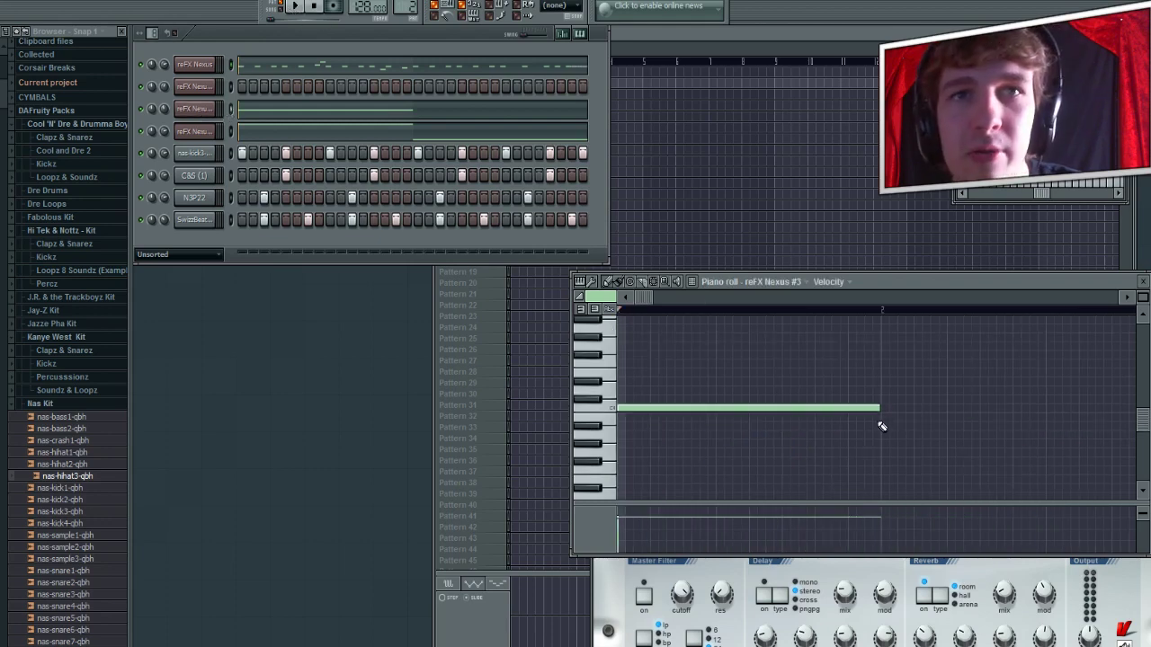
left_click_drag(879, 409, 1135, 409)
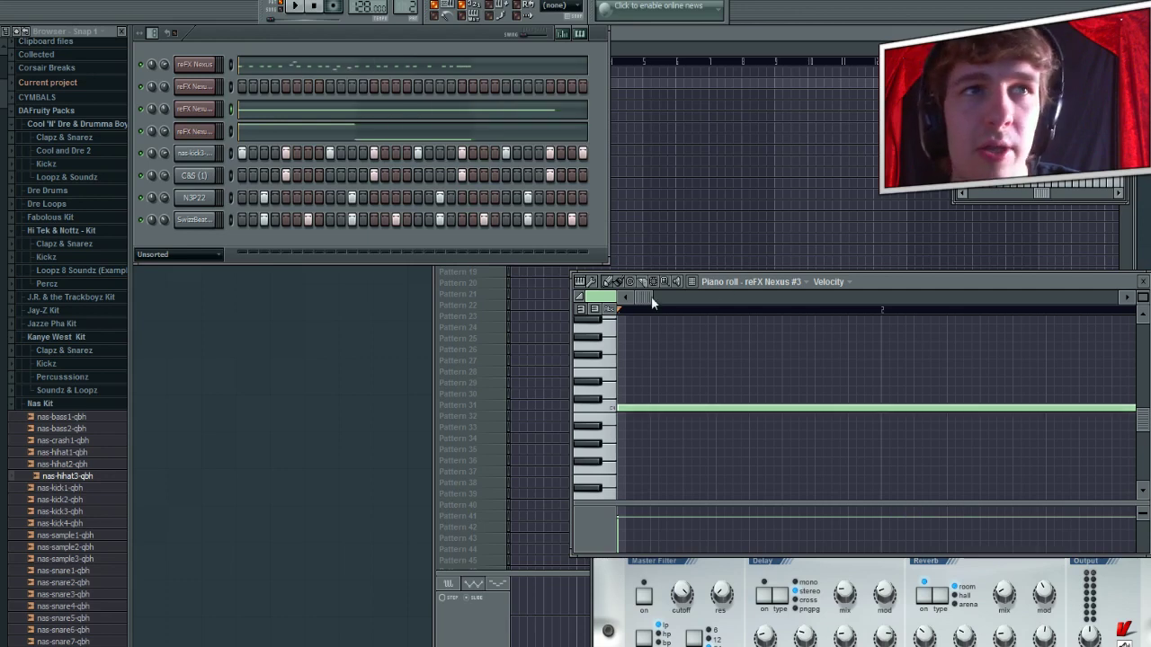
left_click_drag(651, 297, 799, 297)
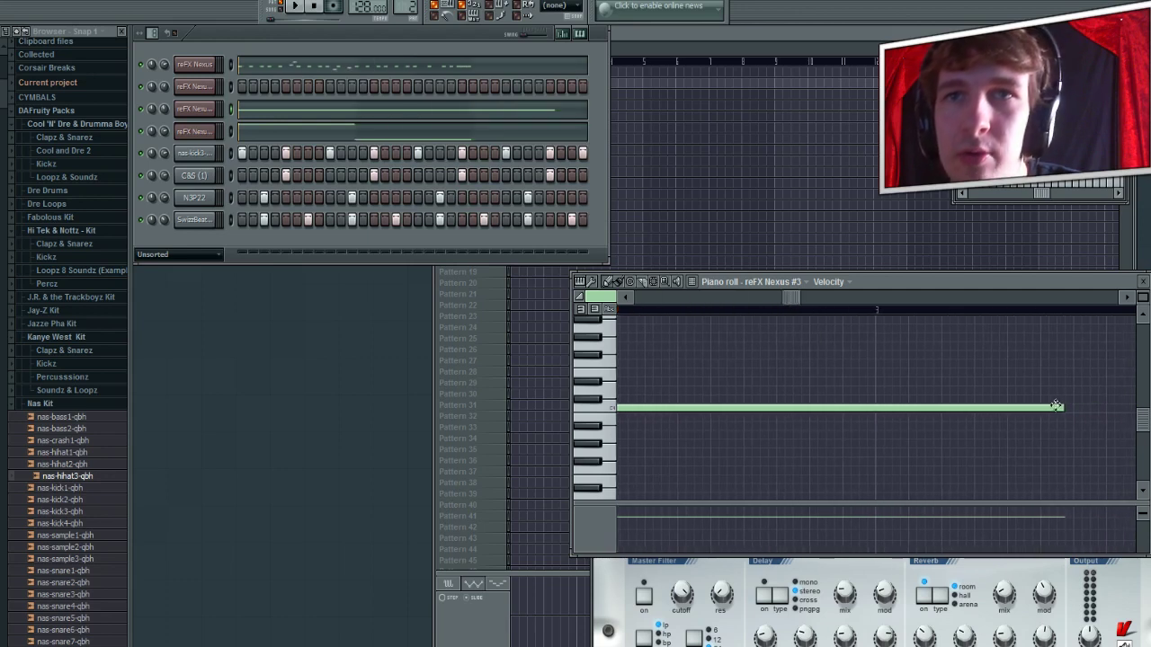
left_click_drag(1057, 407, 873, 409)
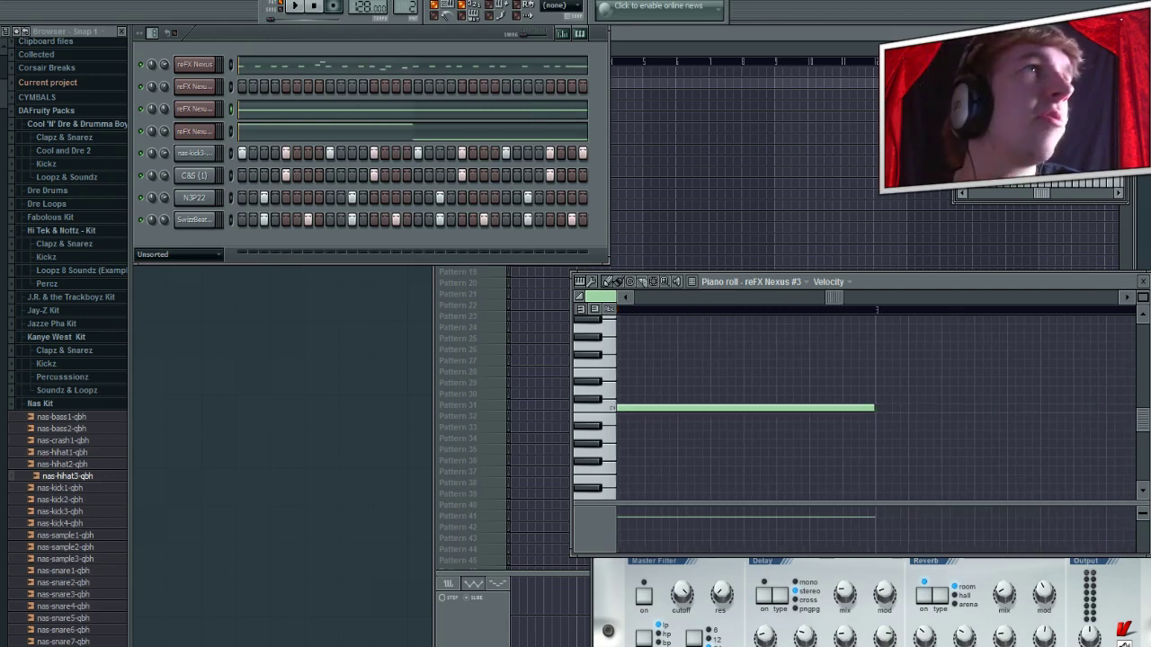
left_click(292, 7)
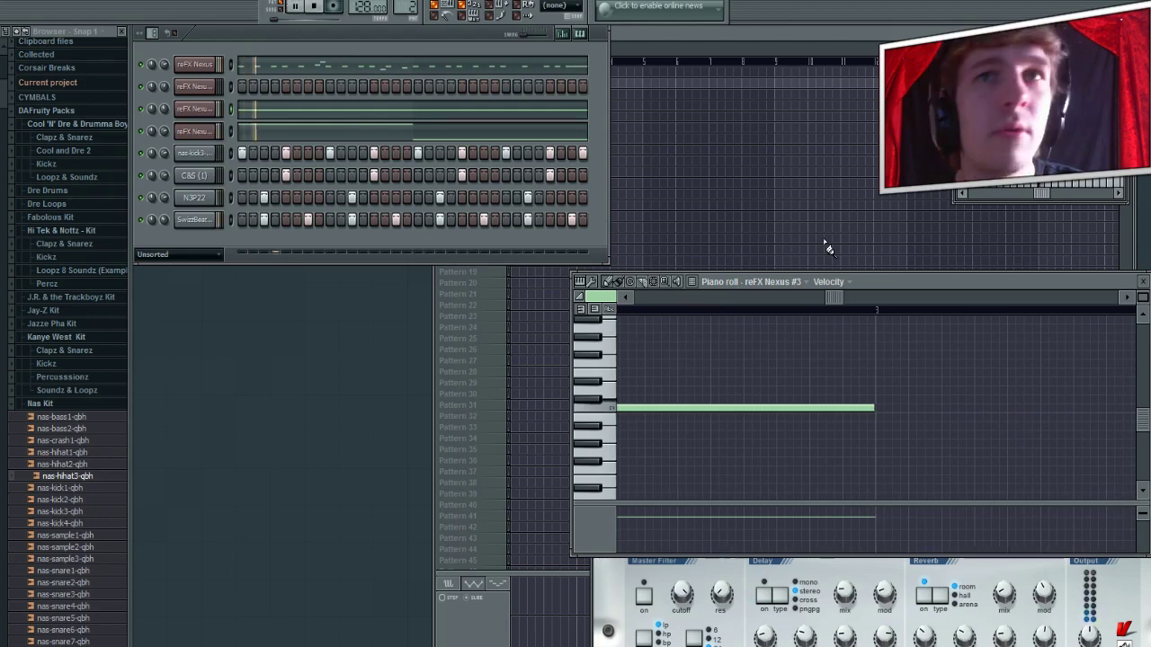
left_click(1143, 282)
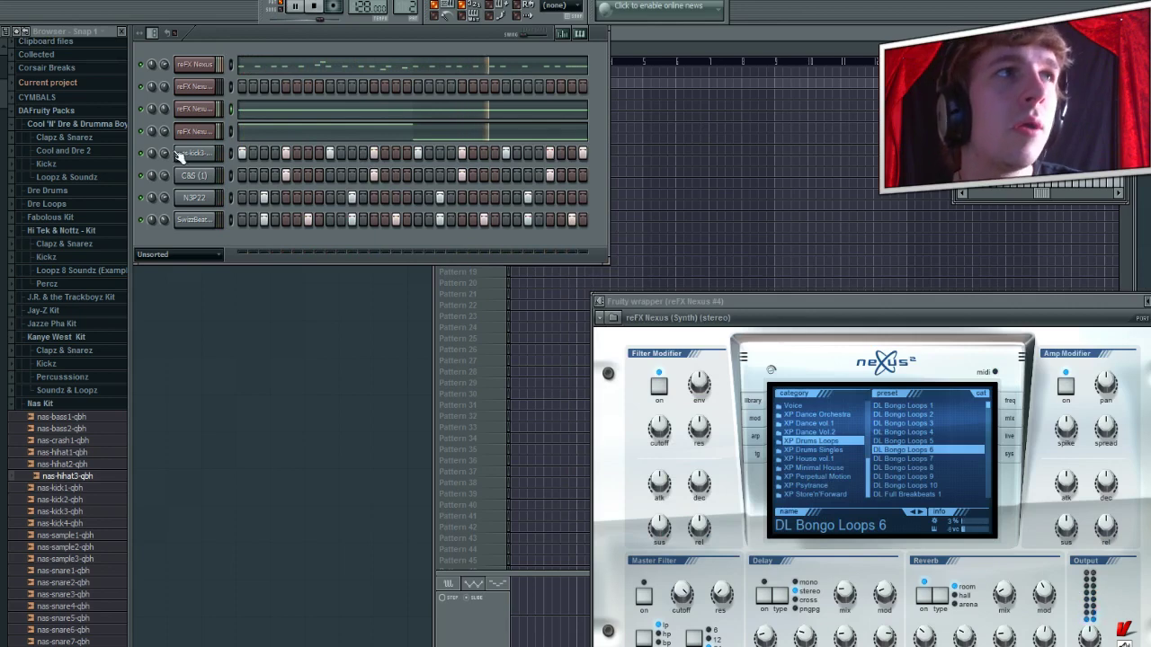
left_click(298, 7)
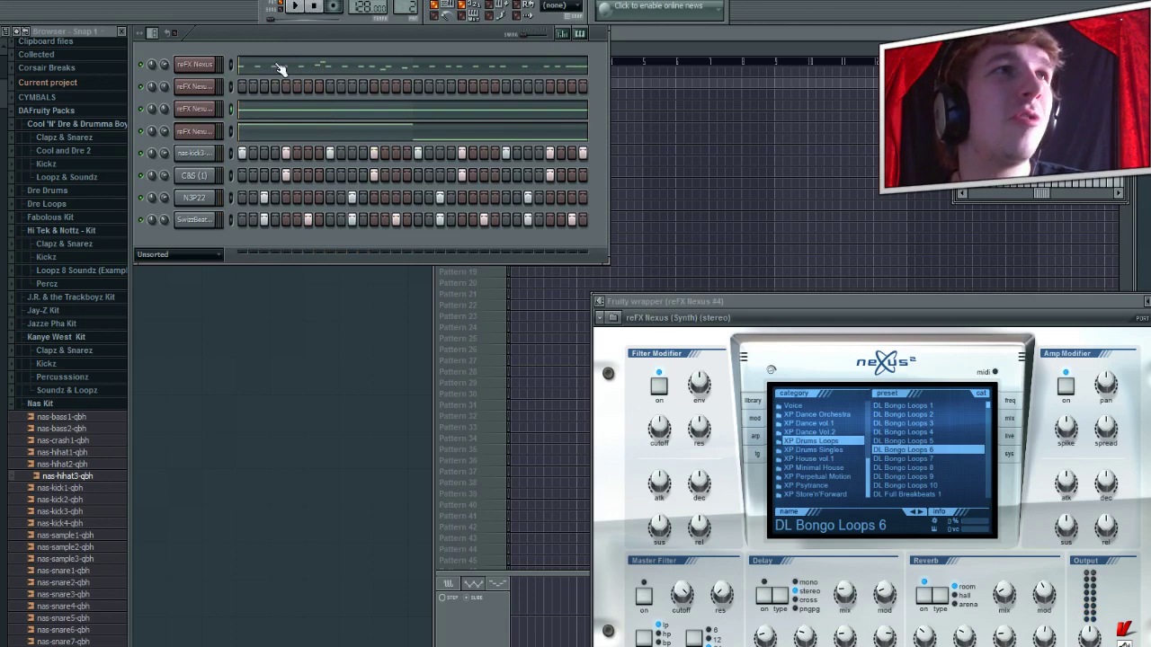
Extend the step sequencer to 64 steps, continue the drum hits through the second half and play the pattern.
left_click_drag(609, 234, 962, 234)
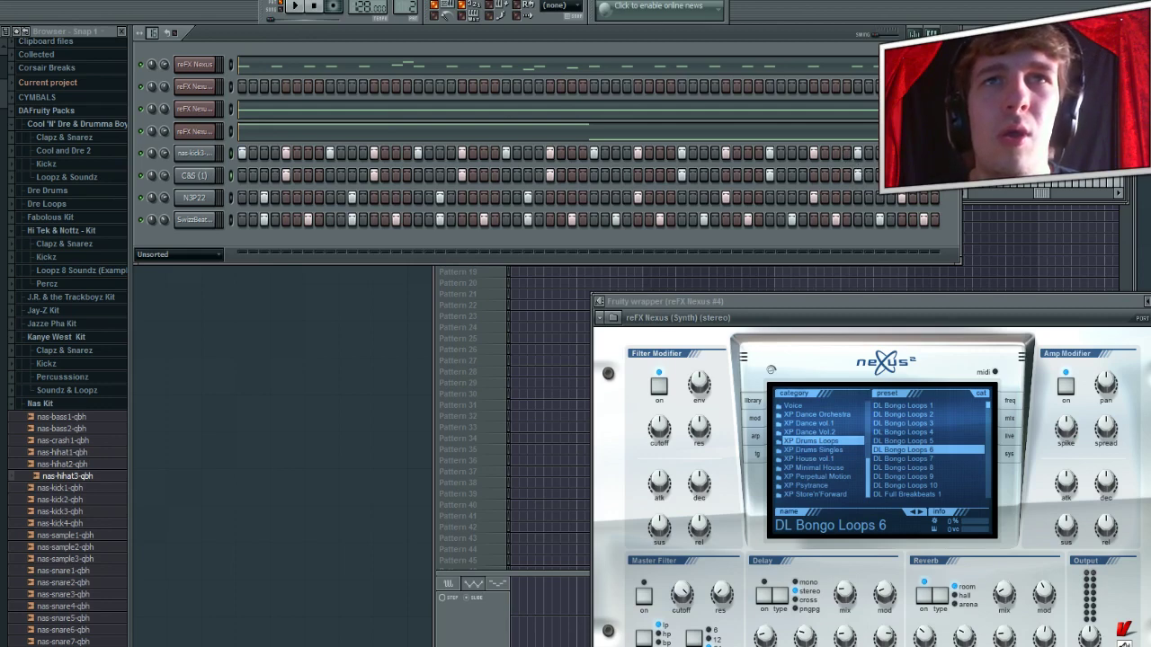
left_click(296, 8)
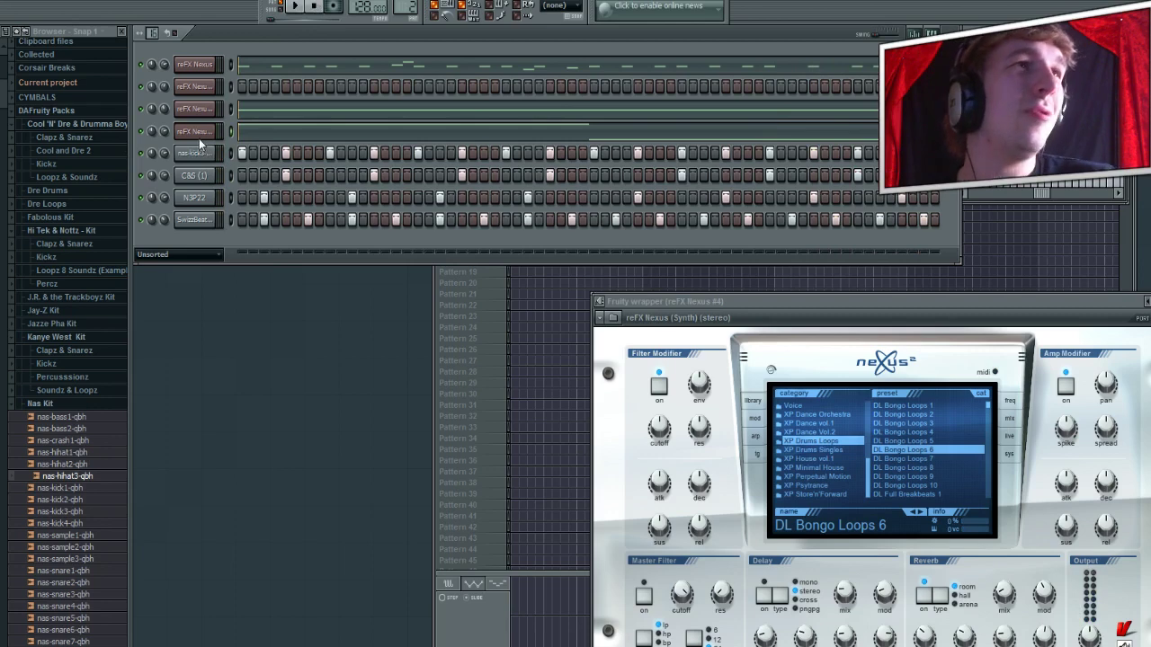
Clone the reFX Nexus #4 channel and audition XP House vol.1 presets such as Big Organ, E Bass 2 and Dirty Piano Chord min.
key("alt+c")
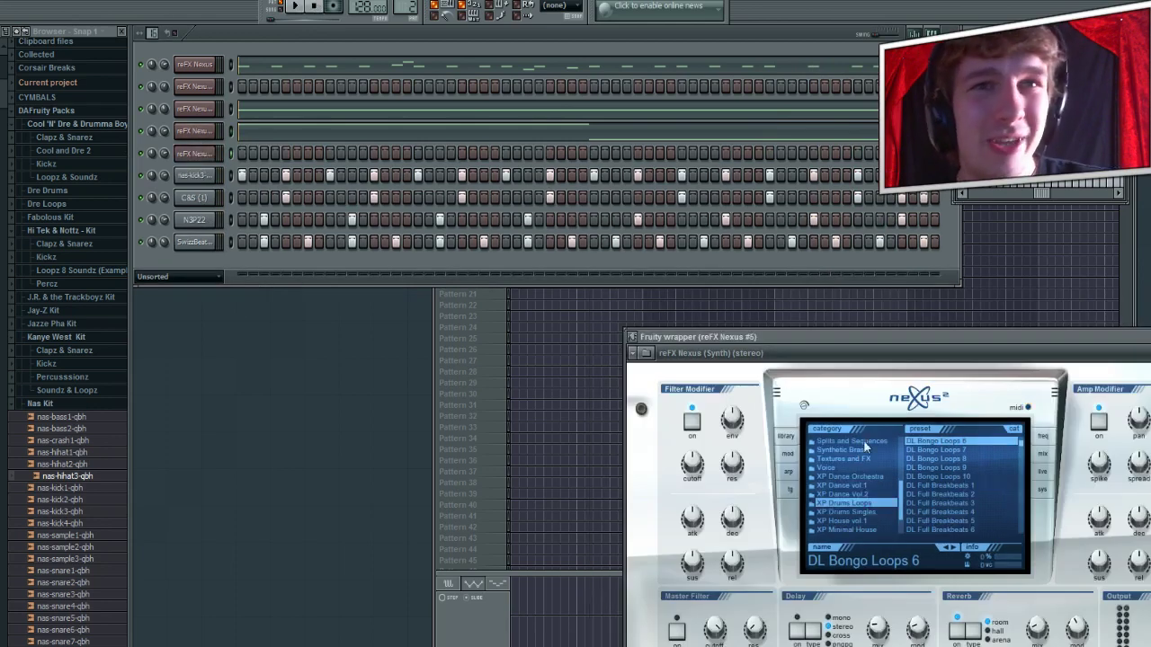
left_click(850, 521)
left_click(939, 485)
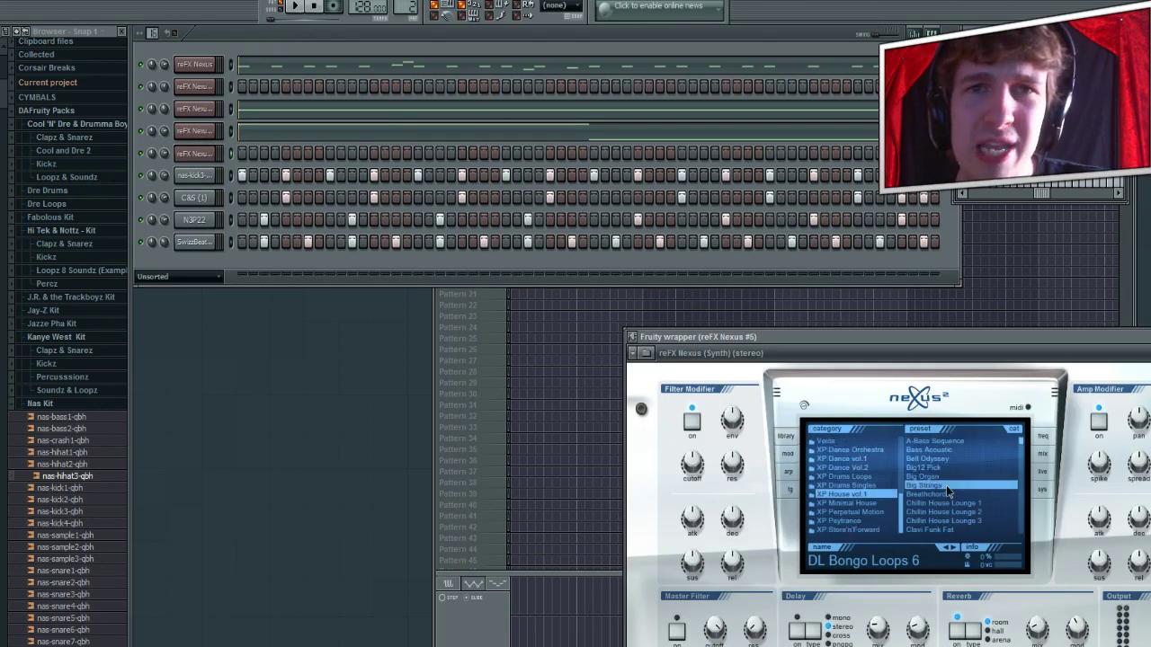
left_click(934, 477)
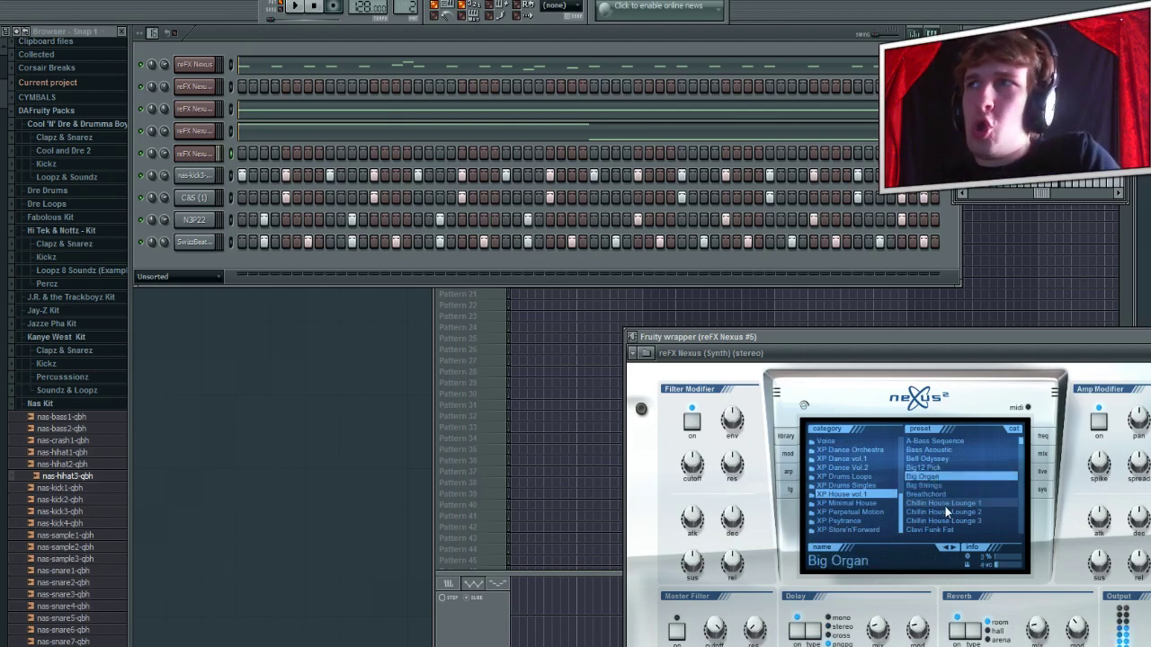
scroll(945, 508, "down", 3)
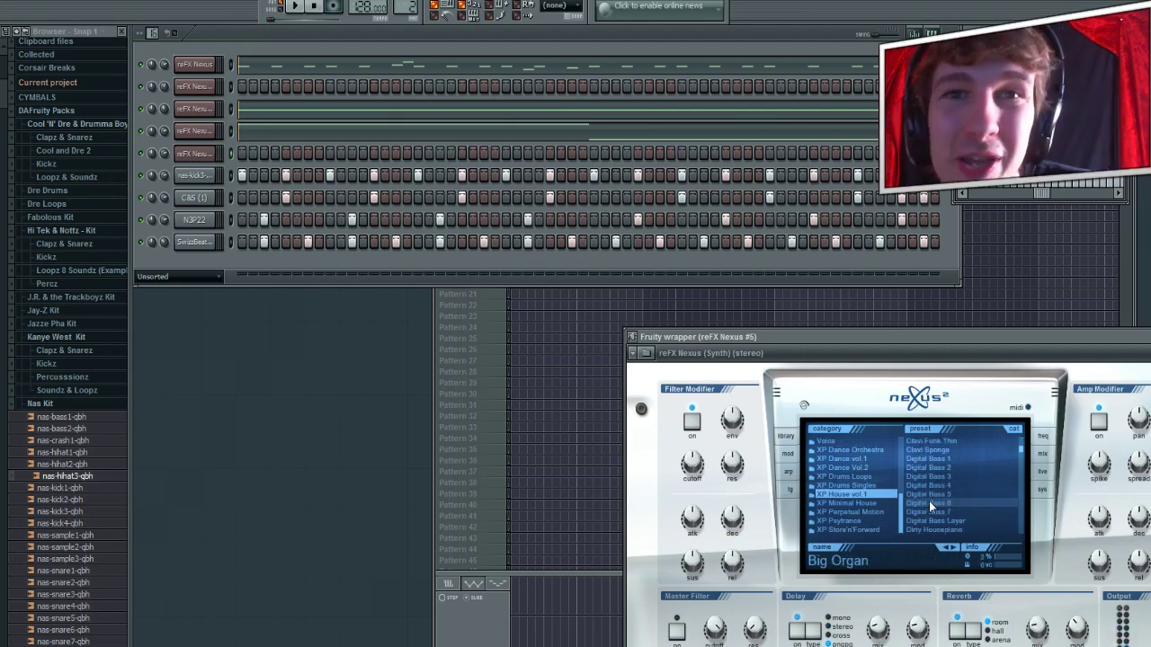
left_click(924, 479)
scroll(922, 475, "up", 2)
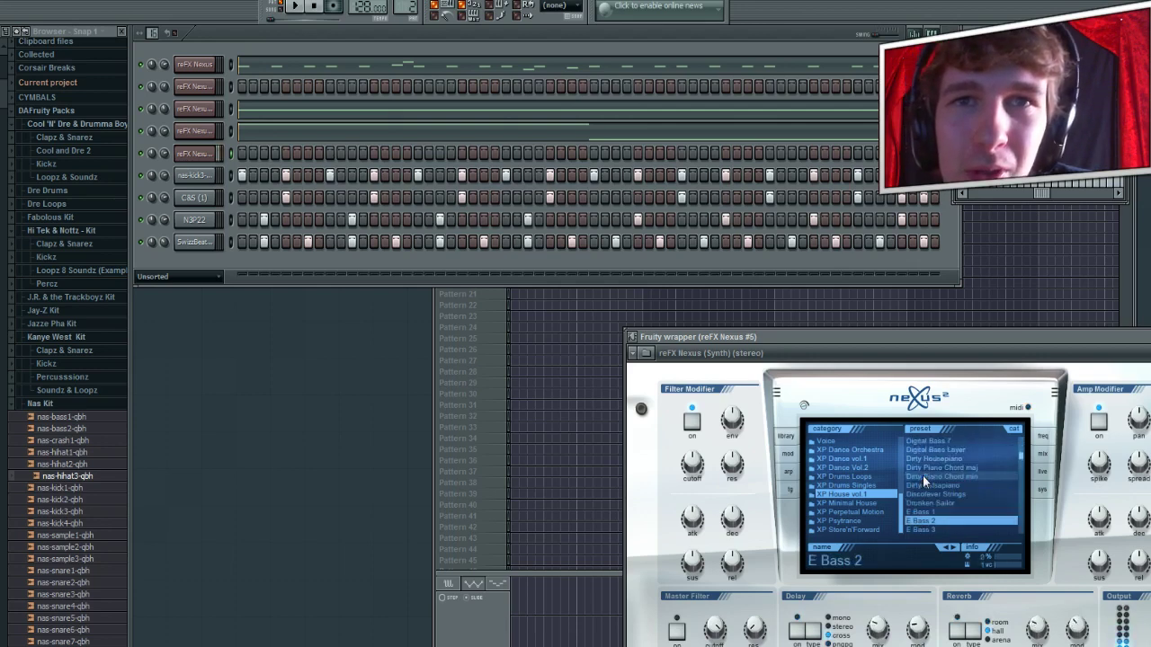
left_click(923, 476)
left_click(917, 459)
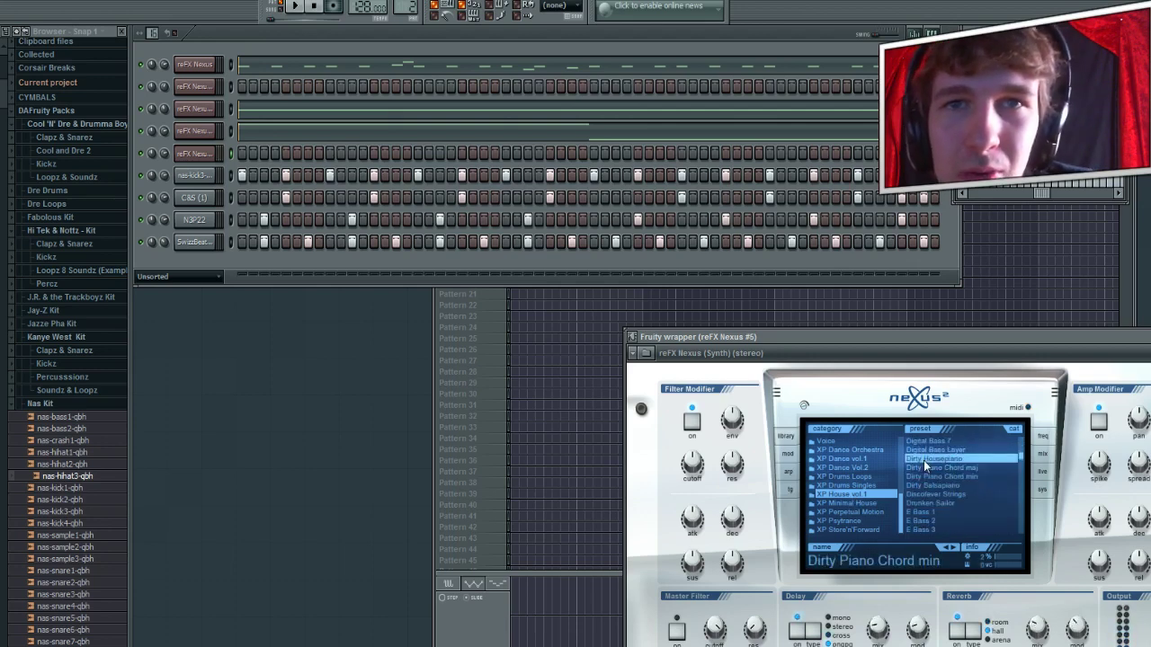
Audition further XP House vol.1 presets, including E Piano Rhodes 3, House Ensemble 3, 6 and 9, and Housepikes 1.
scroll(945, 506, "down", 2)
left_click(939, 504)
scroll(939, 503, "down", 2)
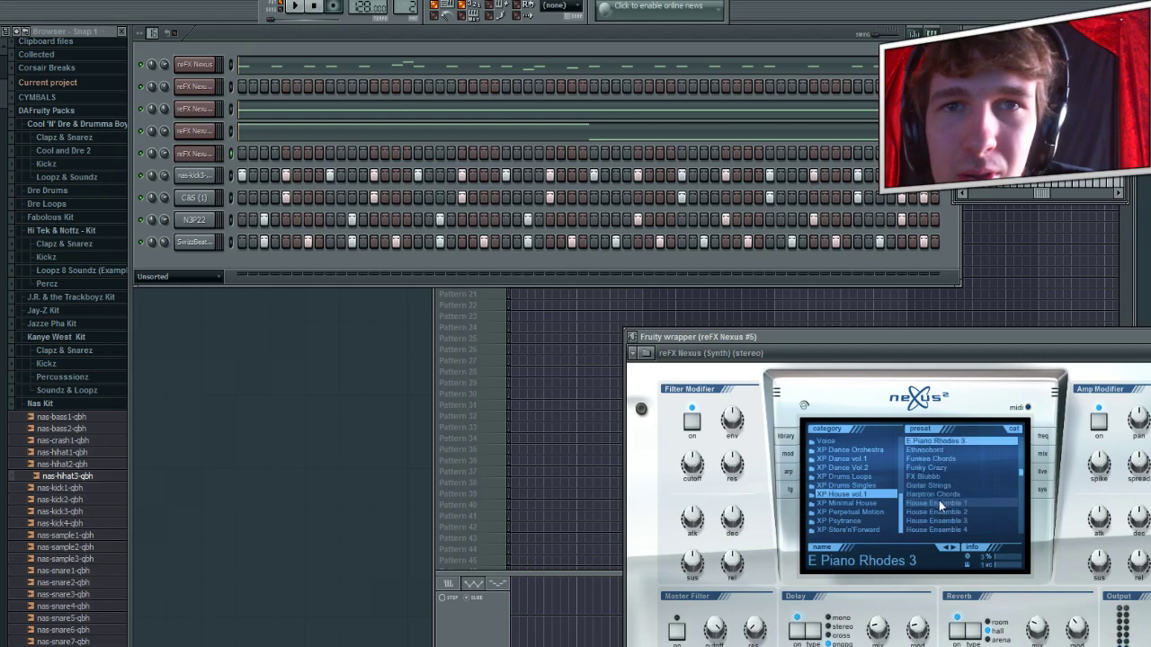
left_click(937, 502)
left_click(937, 521)
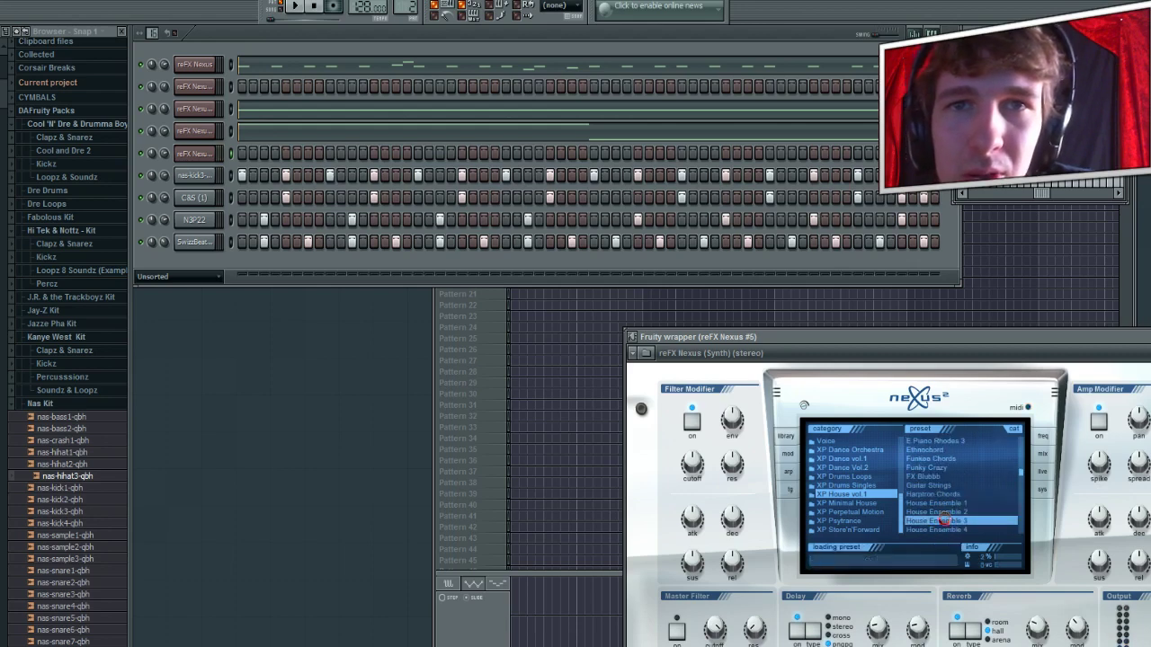
scroll(946, 500, "down", 3)
left_click(946, 467)
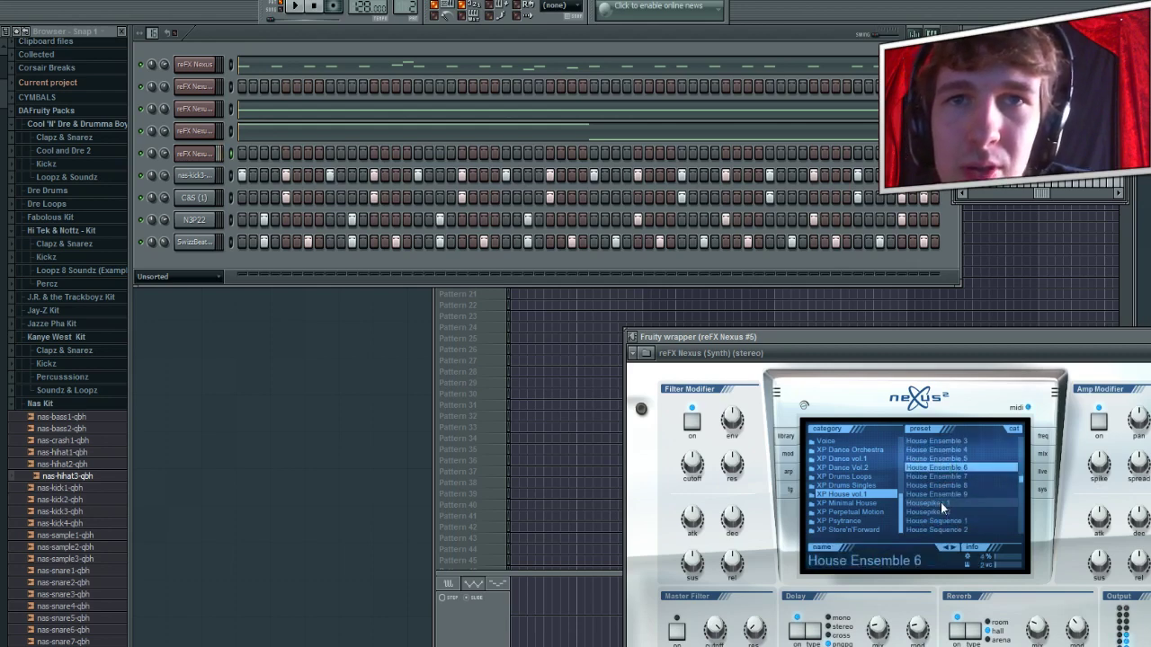
left_click(942, 494)
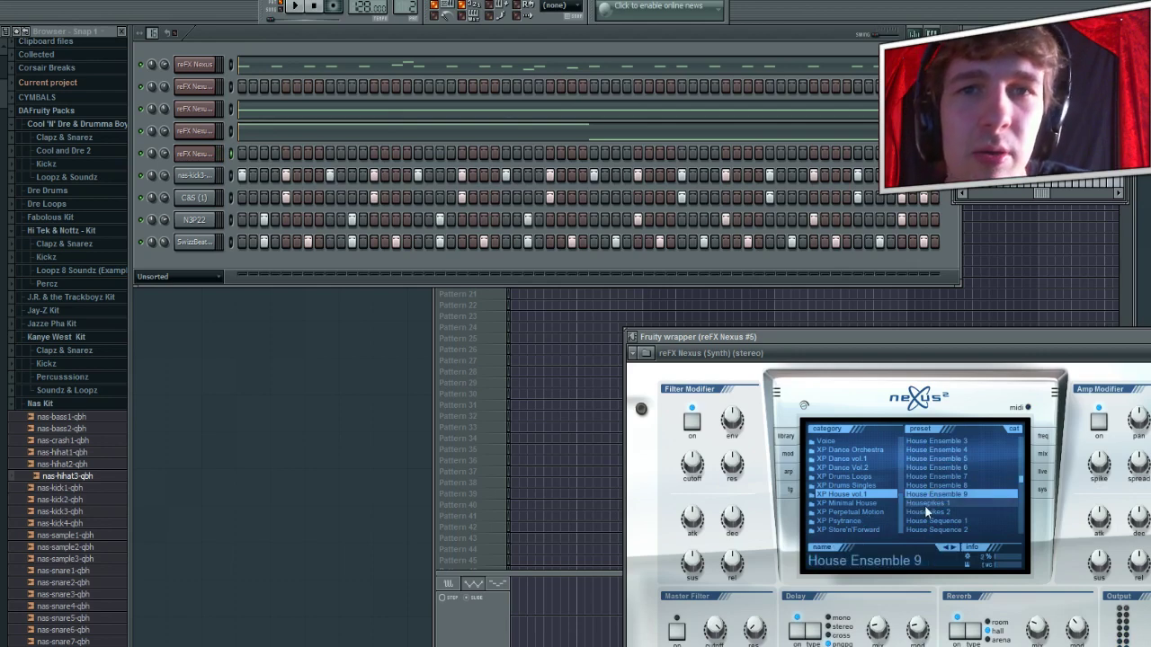
left_click(926, 505)
Switch reFX Nexus #5 to the XP Minimal House category and audition presets including Digital and Doggy.
left_click(866, 501)
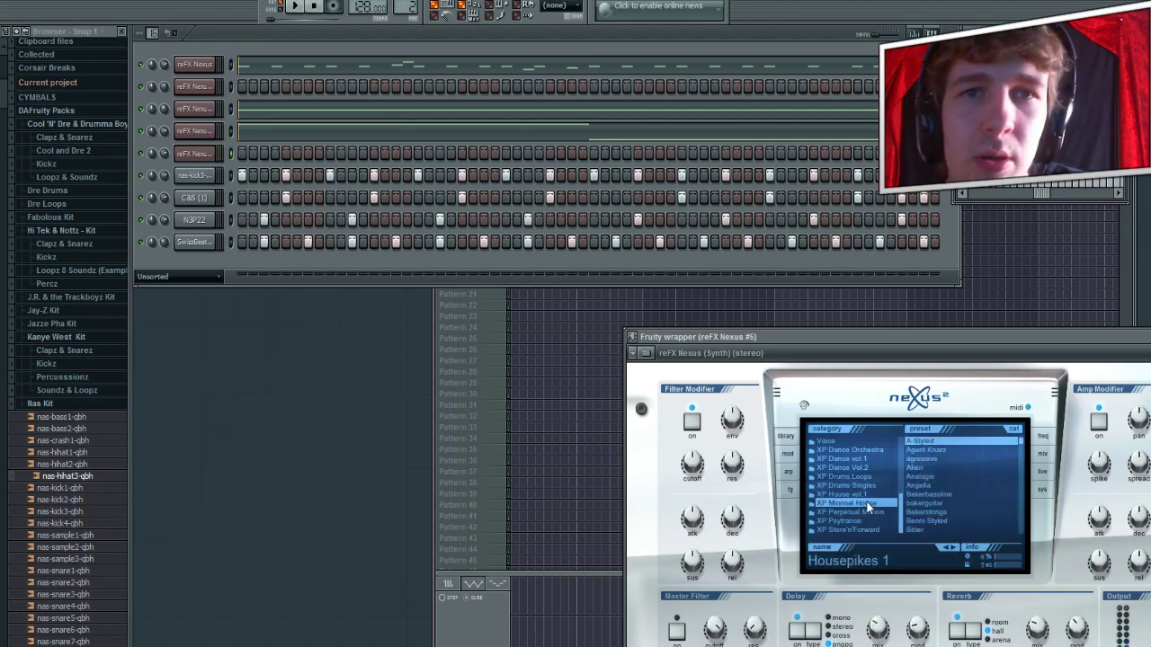
left_click(926, 492)
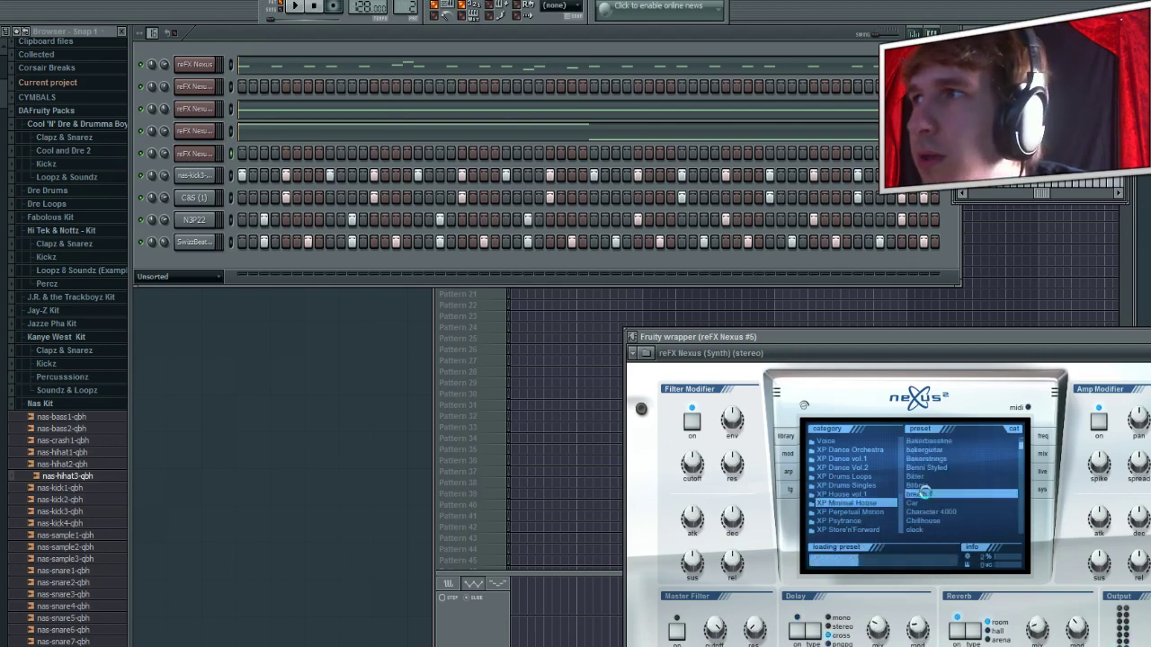
scroll(925, 492, "down", 4)
left_click(925, 493)
scroll(924, 498, "down", 2)
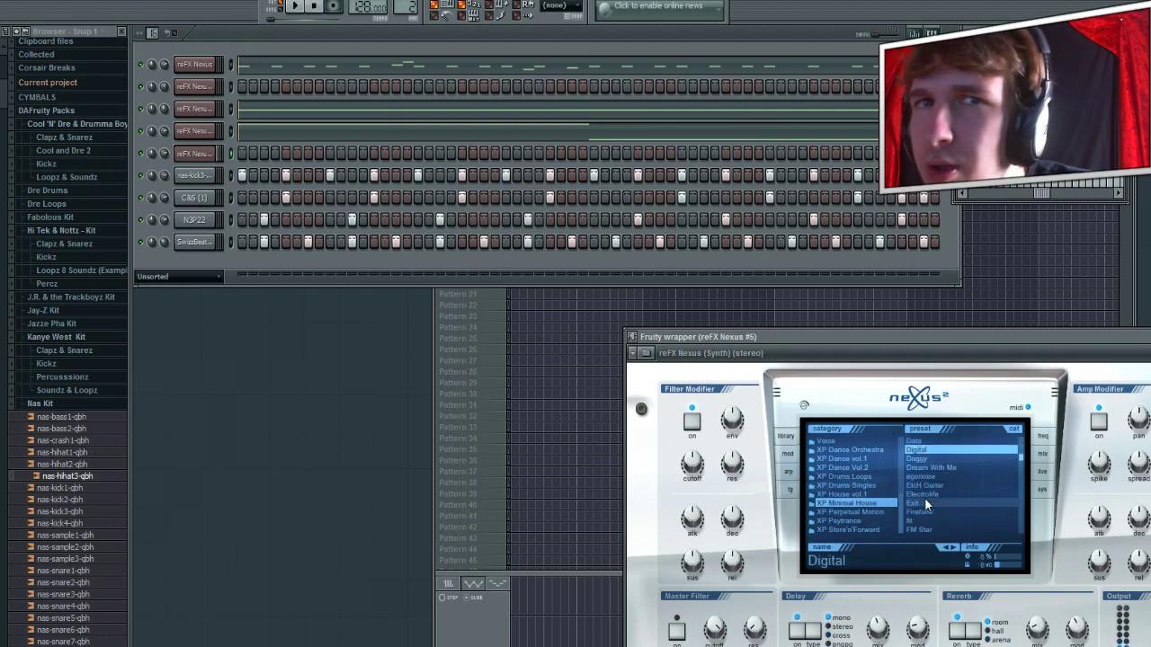
left_click(924, 497)
left_click(920, 458)
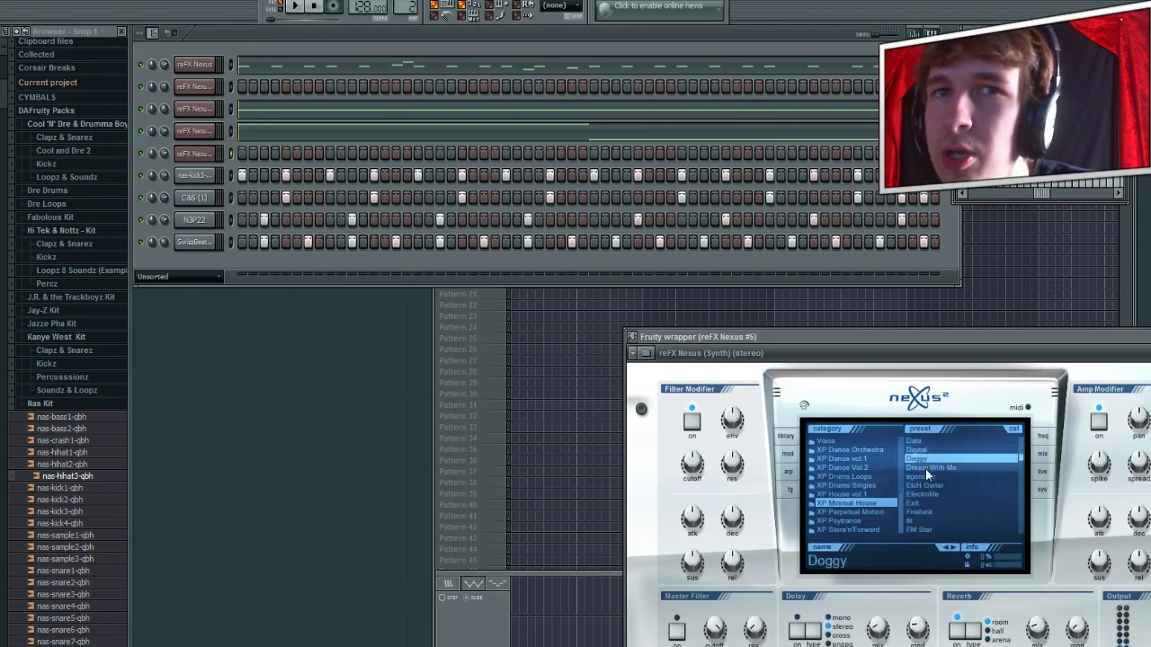
Audition the French preset and its neighbours in XP Minimal House, and load Full Power in reFX Nexus #5.
scroll(925, 472, "down", 3)
left_click(925, 475)
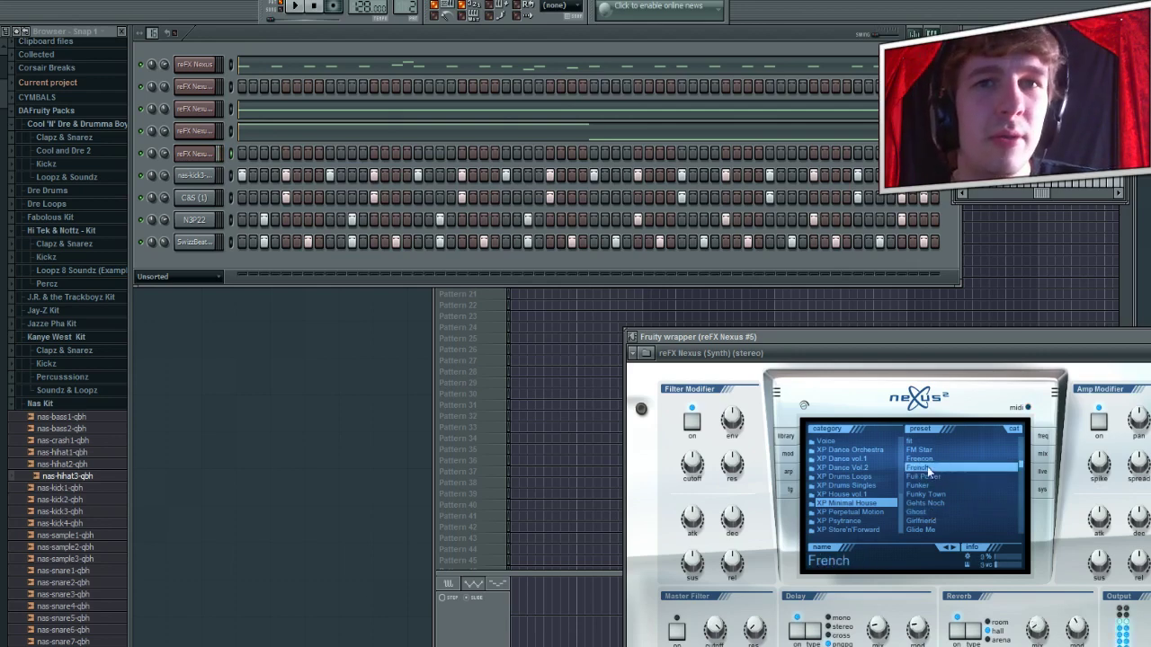
left_click(926, 458)
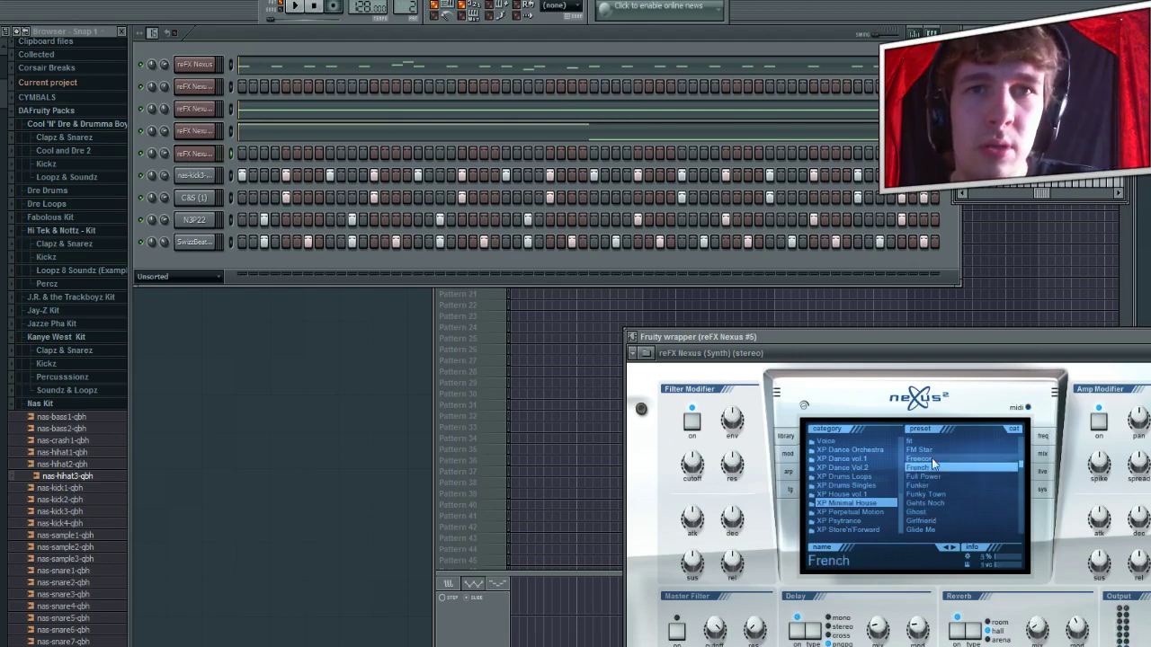
left_click(926, 449)
left_click(932, 461)
left_click(933, 467)
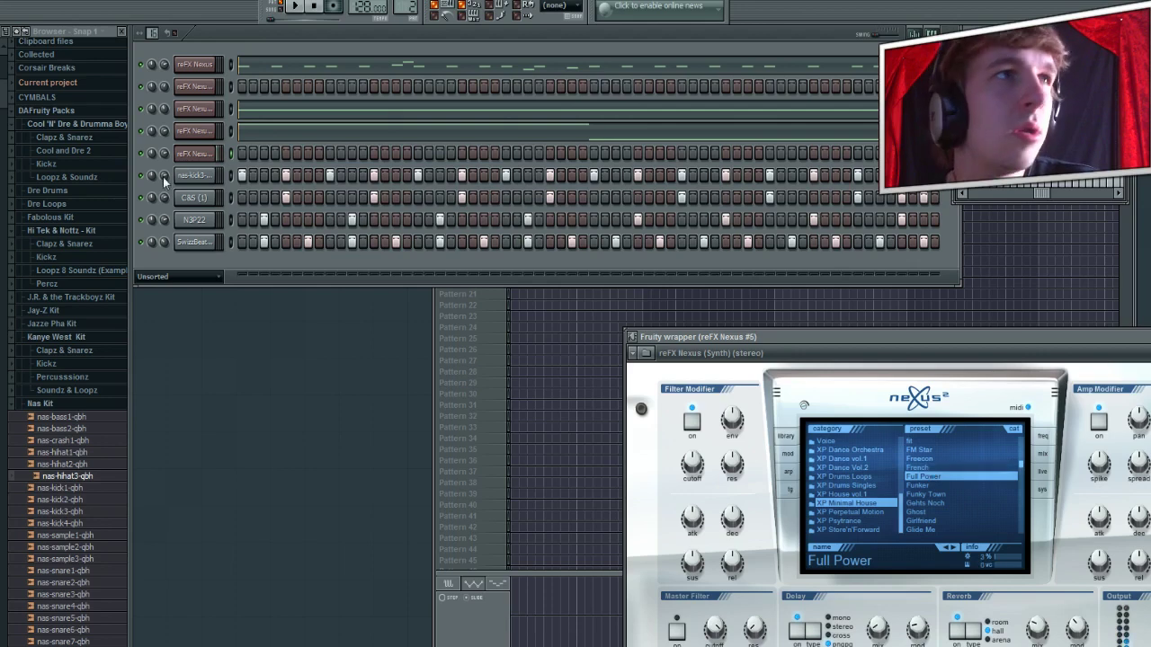
Place an A note on step 9 in the reFX Nexus #5 piano roll, shorten it to one step and play it back.
key("F7")
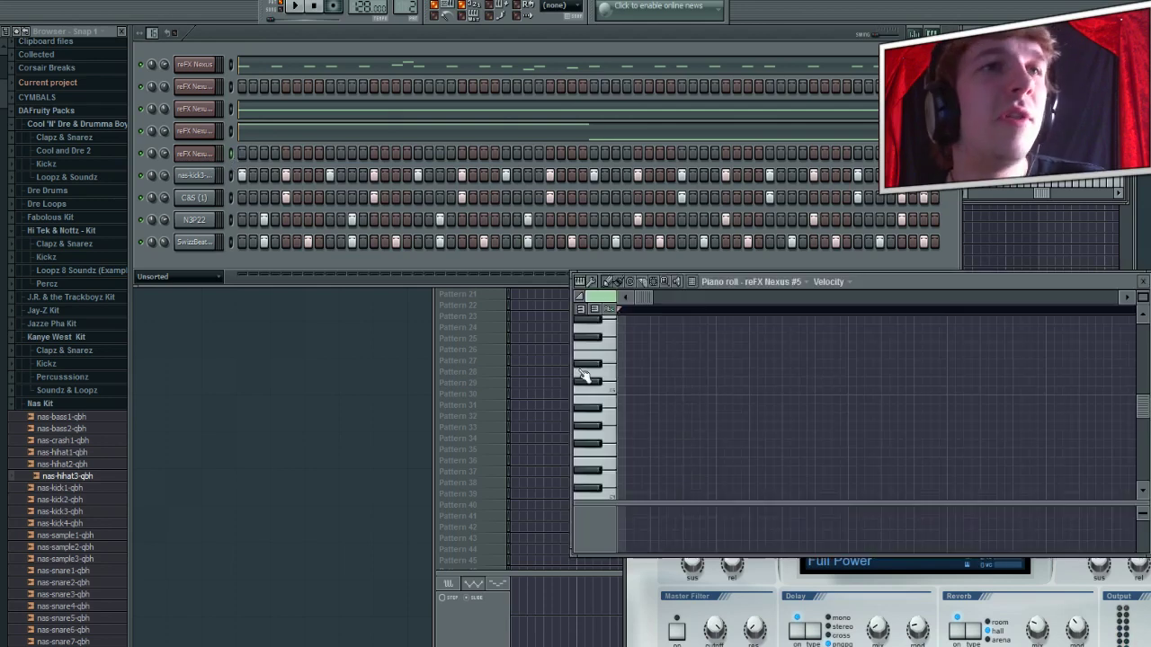
left_click(295, 6)
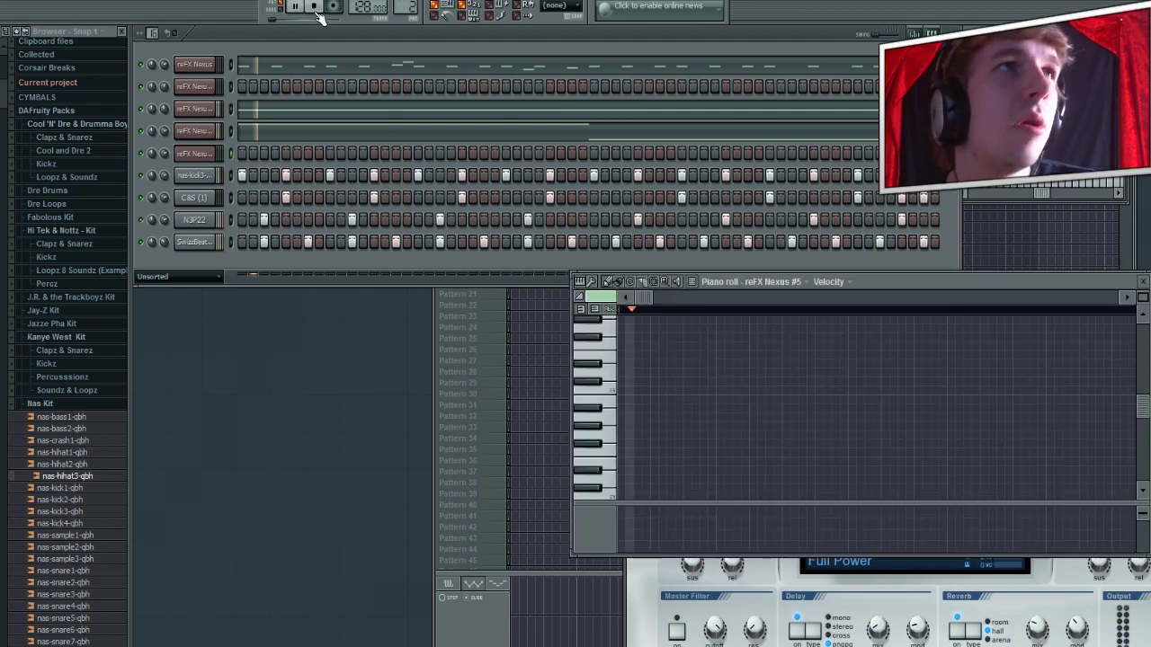
left_click(689, 417)
right_click(689, 417)
left_click(689, 416)
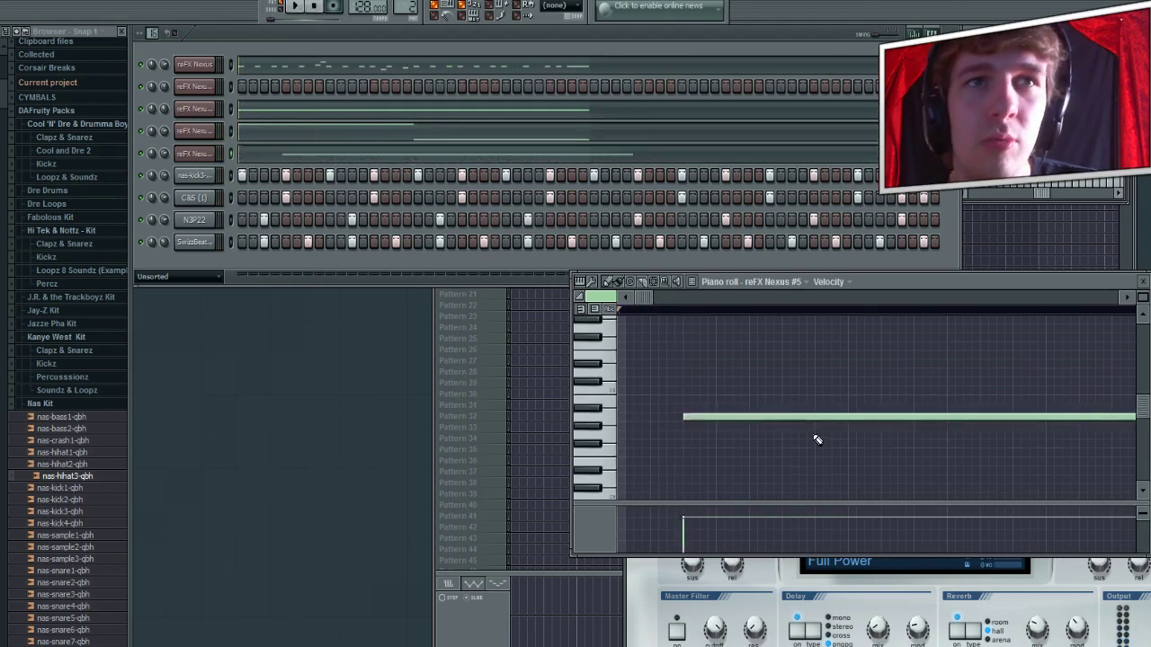
left_click_drag(719, 417, 653, 416)
left_click_drag(1068, 417, 711, 450)
scroll(710, 449, "up", 3)
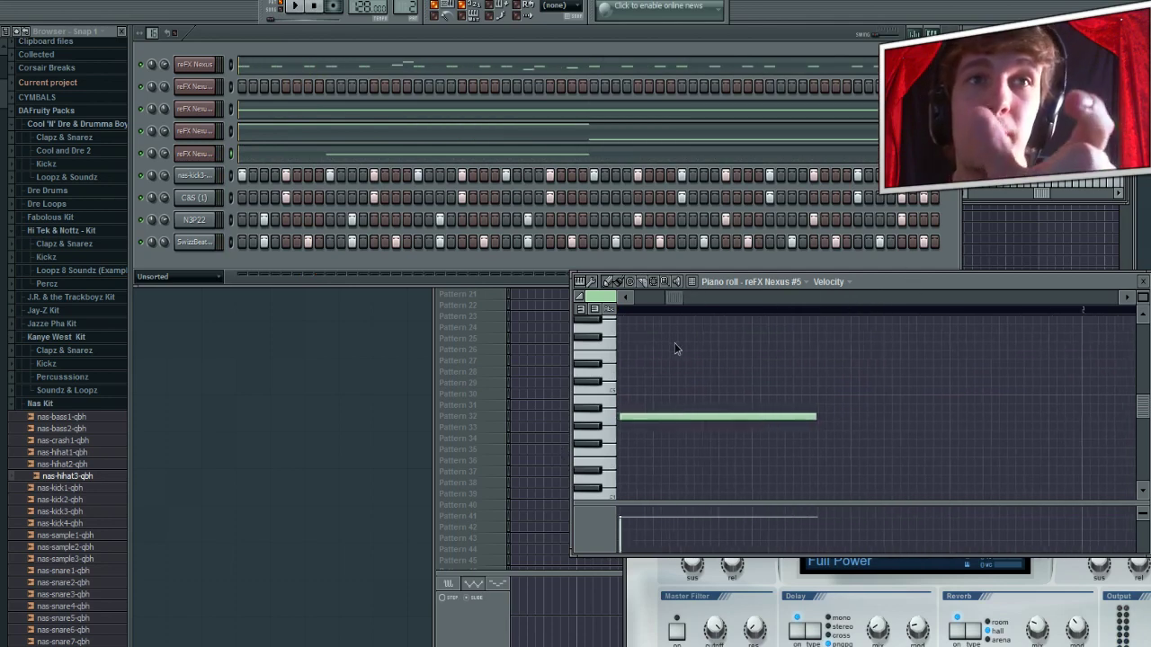
left_click_drag(879, 418, 685, 439)
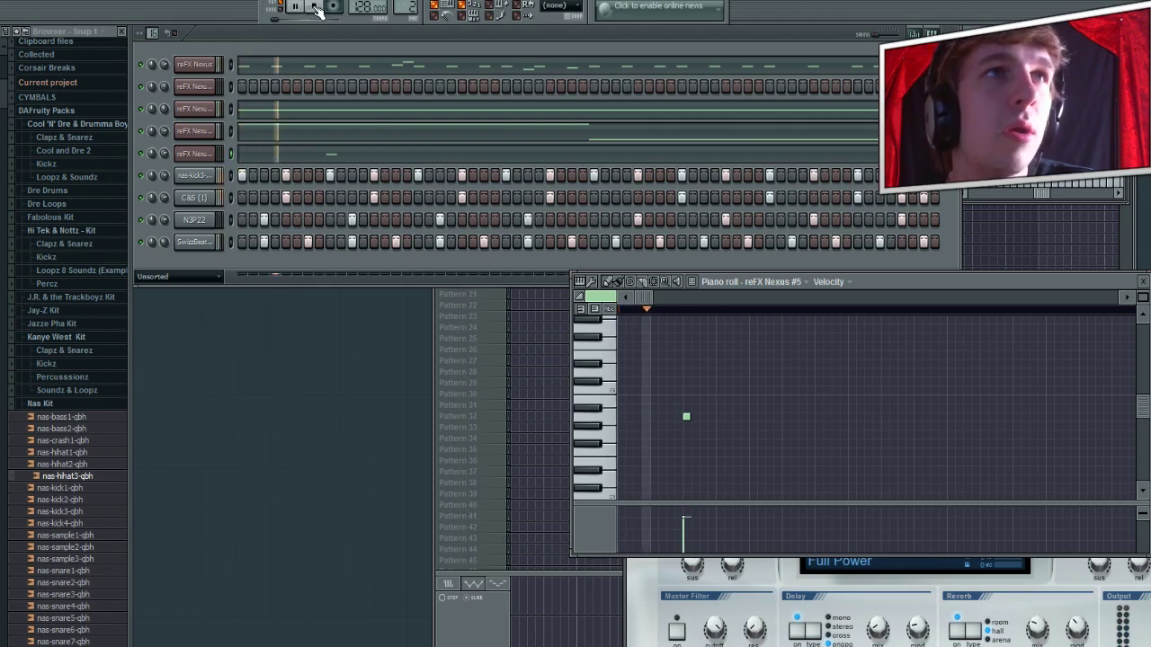
key("space")
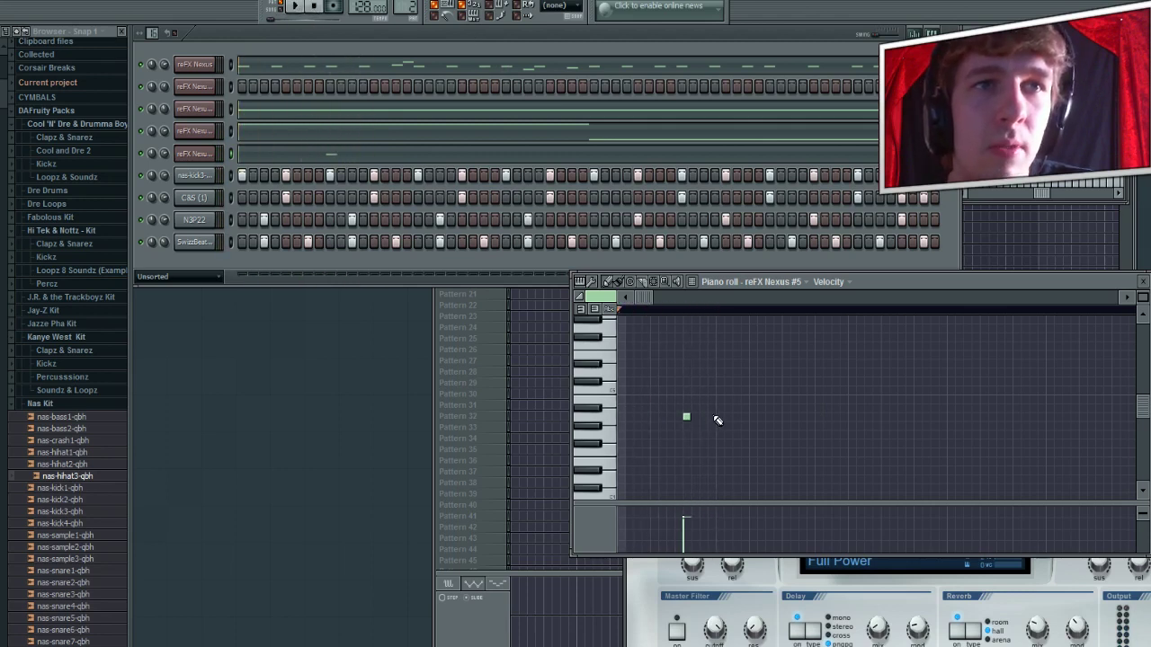
Add one-step A notes on steps 12 and 15, lower D notes on steps 25, 28 and 31, and A notes on steps 41 and 44.
scroll(619, 460, "down", 2)
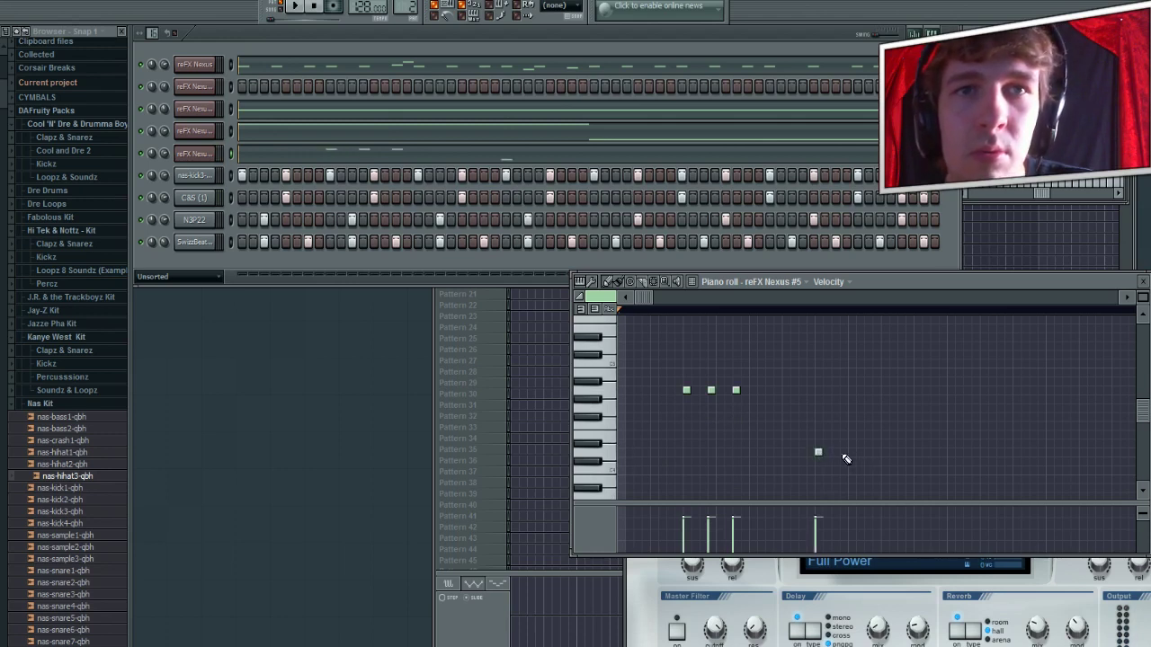
left_click(307, 13)
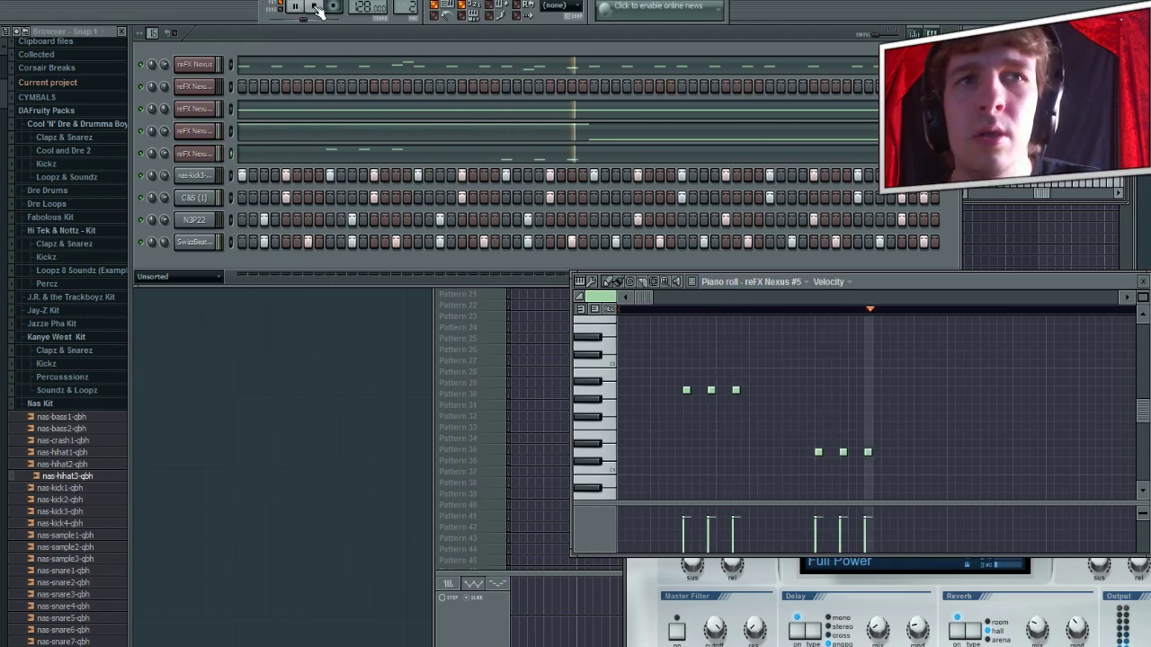
key("space")
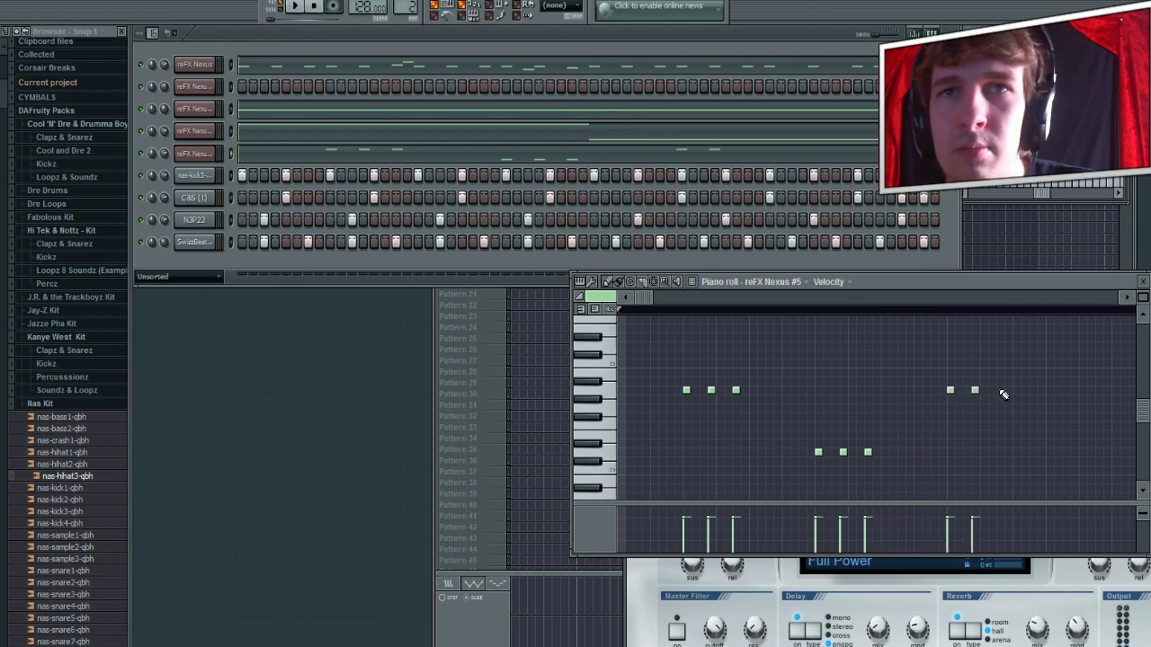
Finish the reFX Nexus #5 melody with an A on step 47, high D notes on steps 57, 60 and 63, and D# on step 64.
left_click_drag(654, 294, 760, 296)
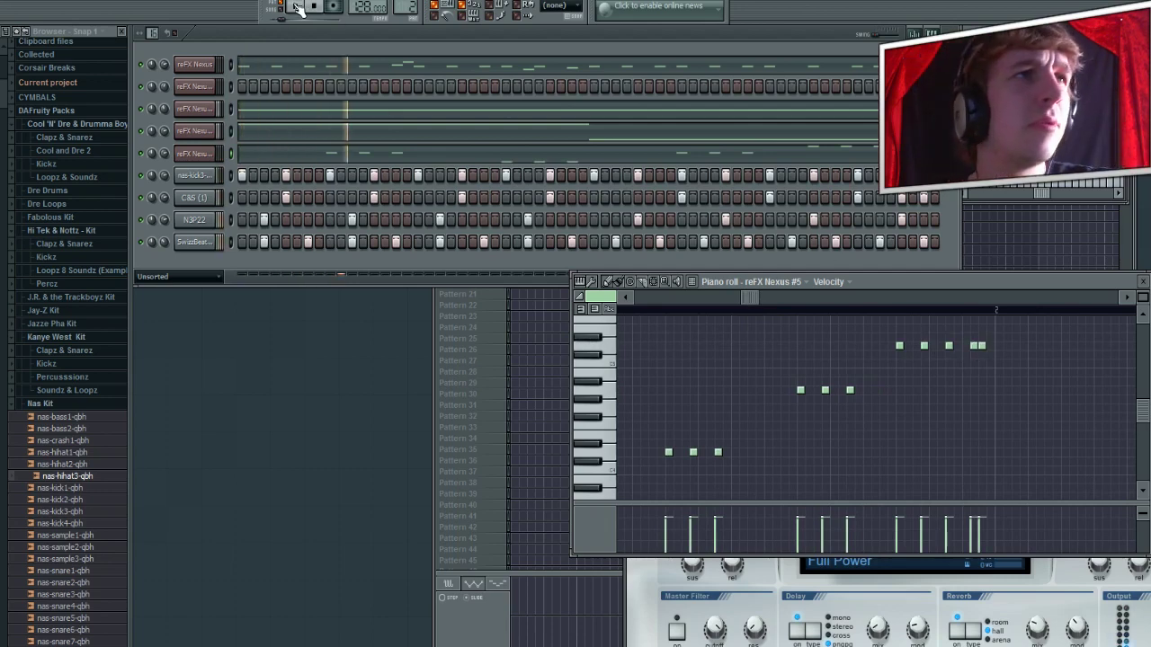
left_click(297, 7)
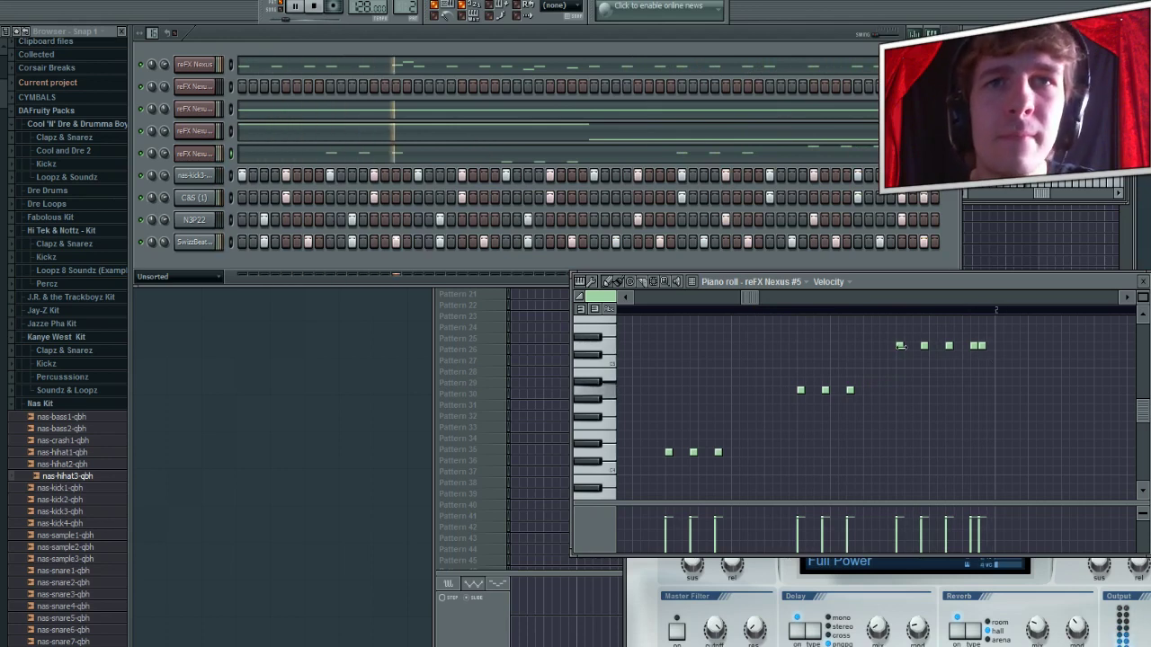
left_click_drag(900, 347, 990, 363)
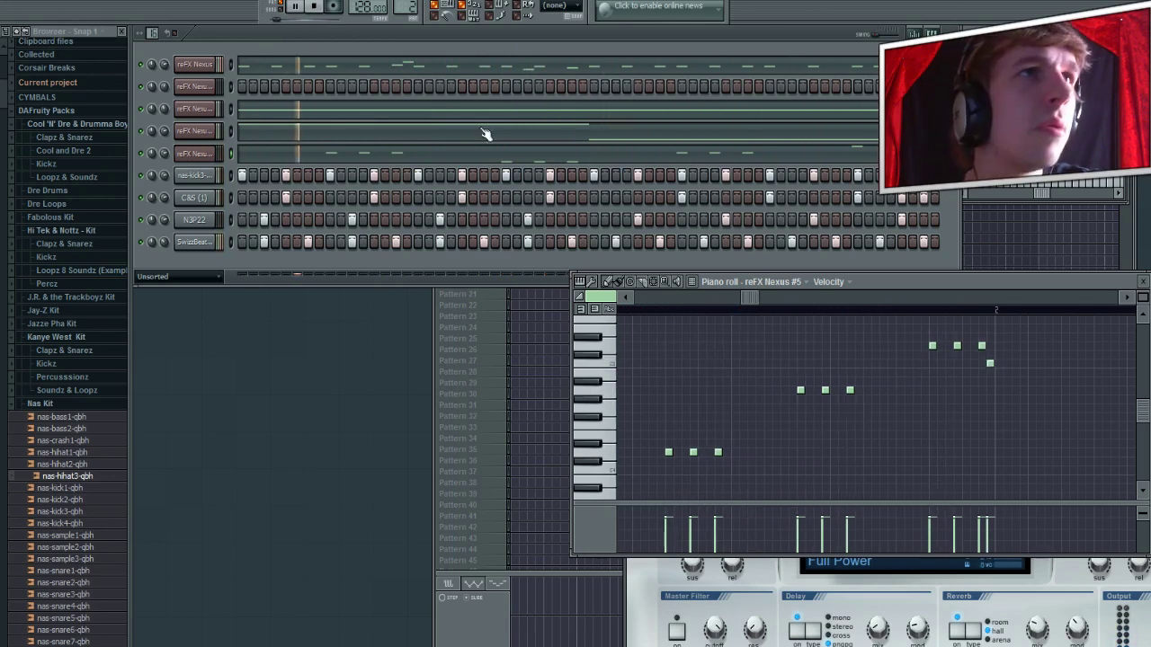
left_click_drag(989, 363, 989, 337)
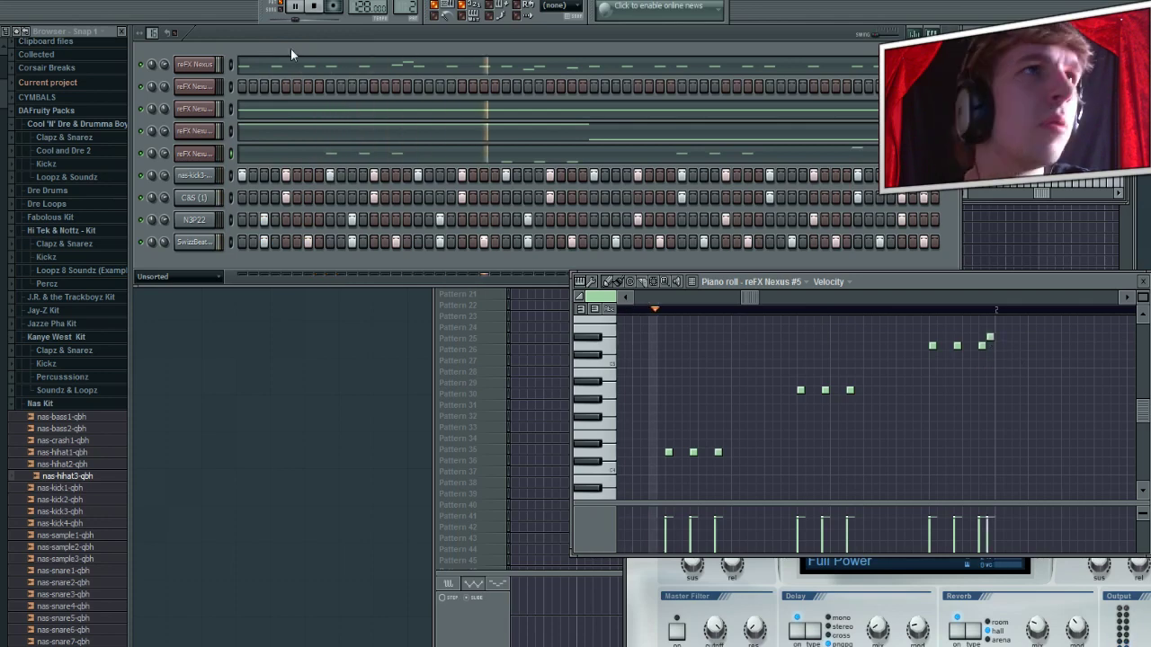
key("space")
Clone the reFX Nexus #5 channel and load the Acid Rain preset from XP Perpetual Motion in the copy.
left_click(234, 211)
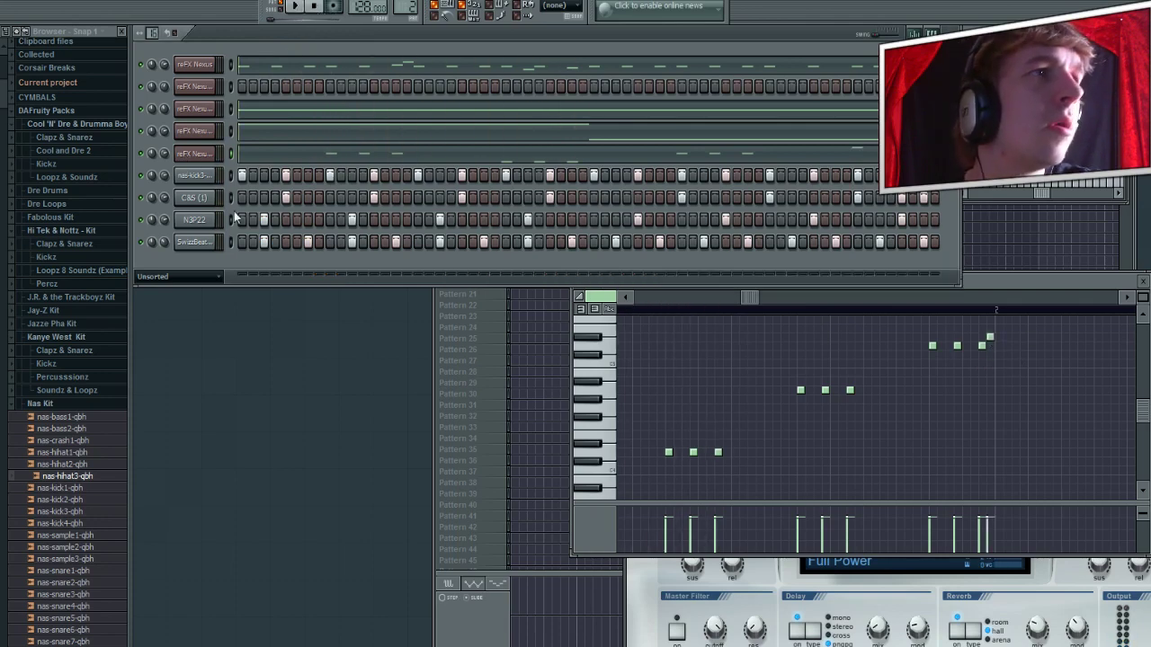
key("alt+c")
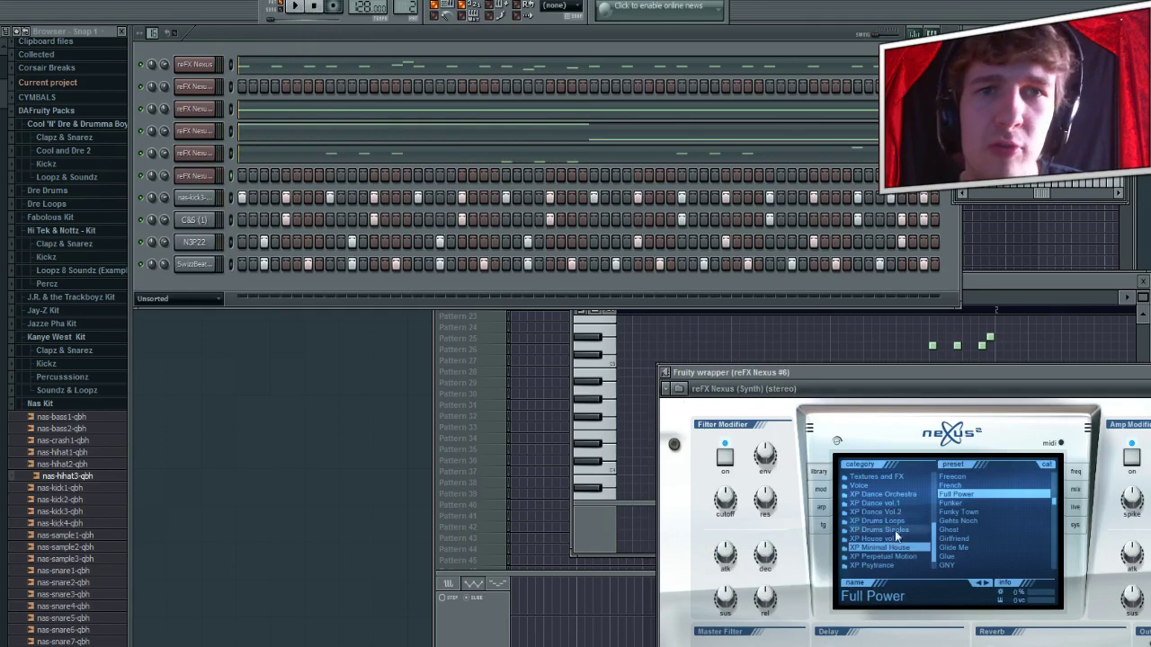
left_click(878, 552)
left_click(1017, 520)
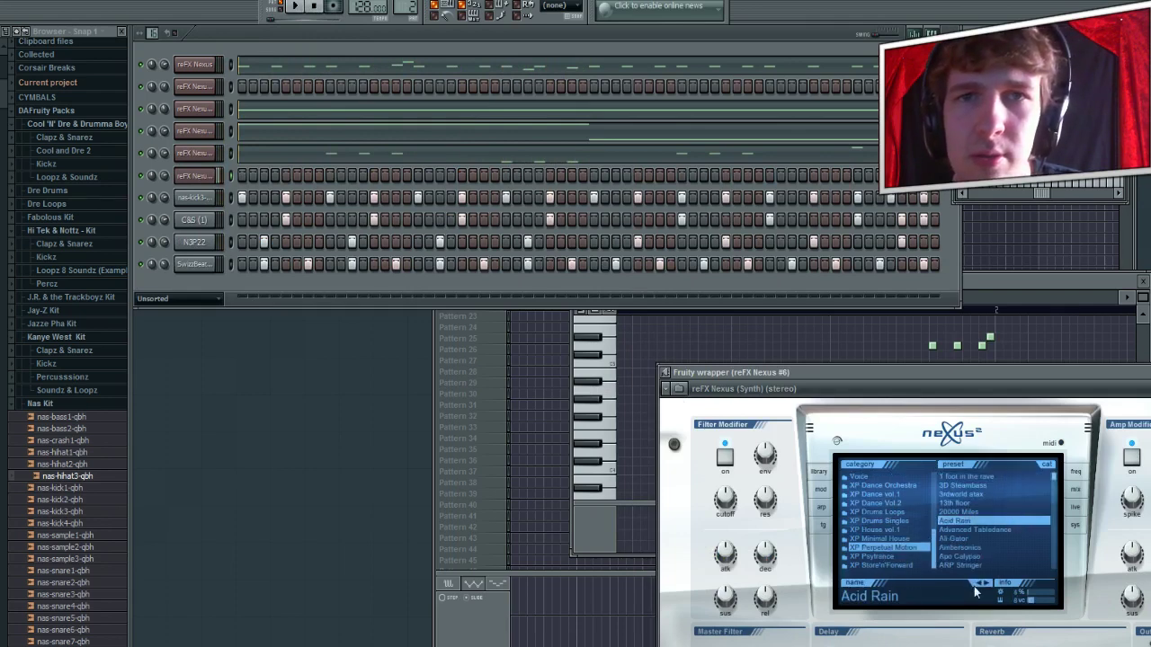
Audition presets from Ali Gator through Bell Breath and Blue Man to Captain Nemo in the reFX Nexus #6 XP Perpetual Motion category.
left_click(982, 539)
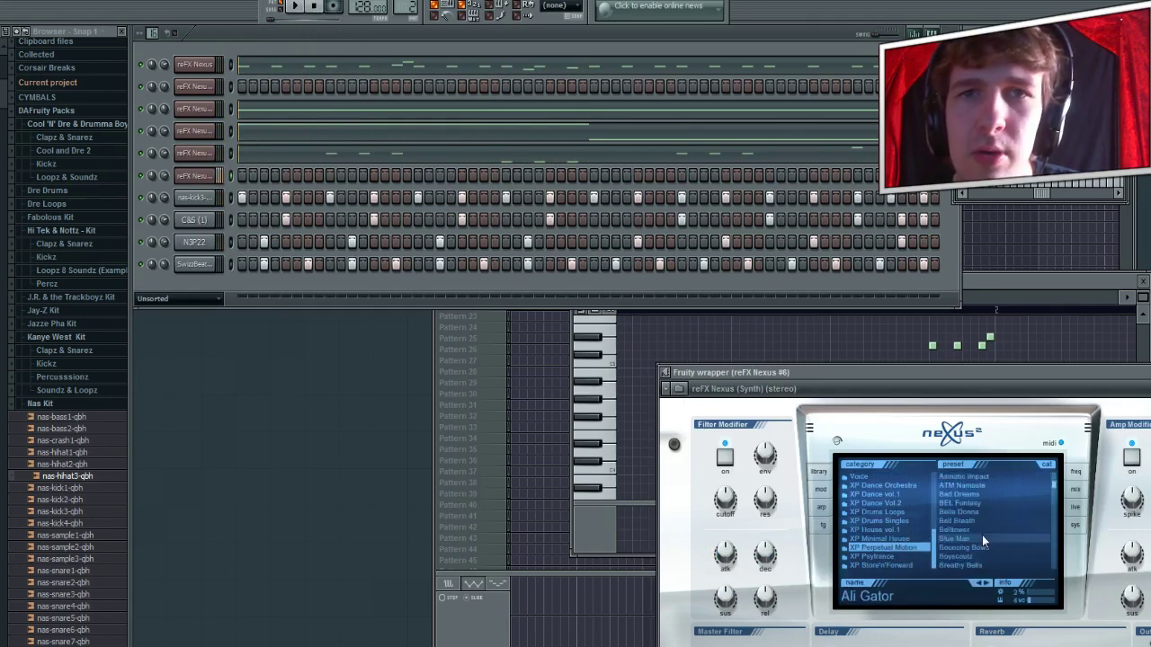
scroll(983, 530, "down", 4)
left_click(981, 522)
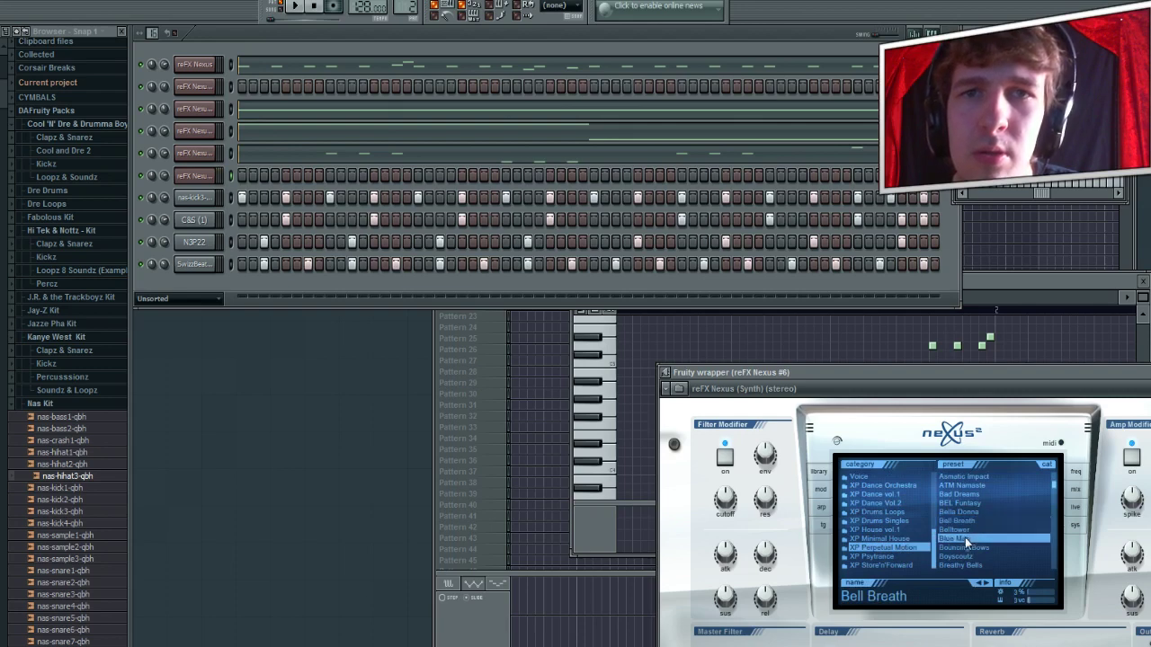
left_click(965, 538)
scroll(963, 537, "down", 2)
scroll(957, 531, "down", 2)
left_click(956, 530)
scroll(955, 530, "down", 5)
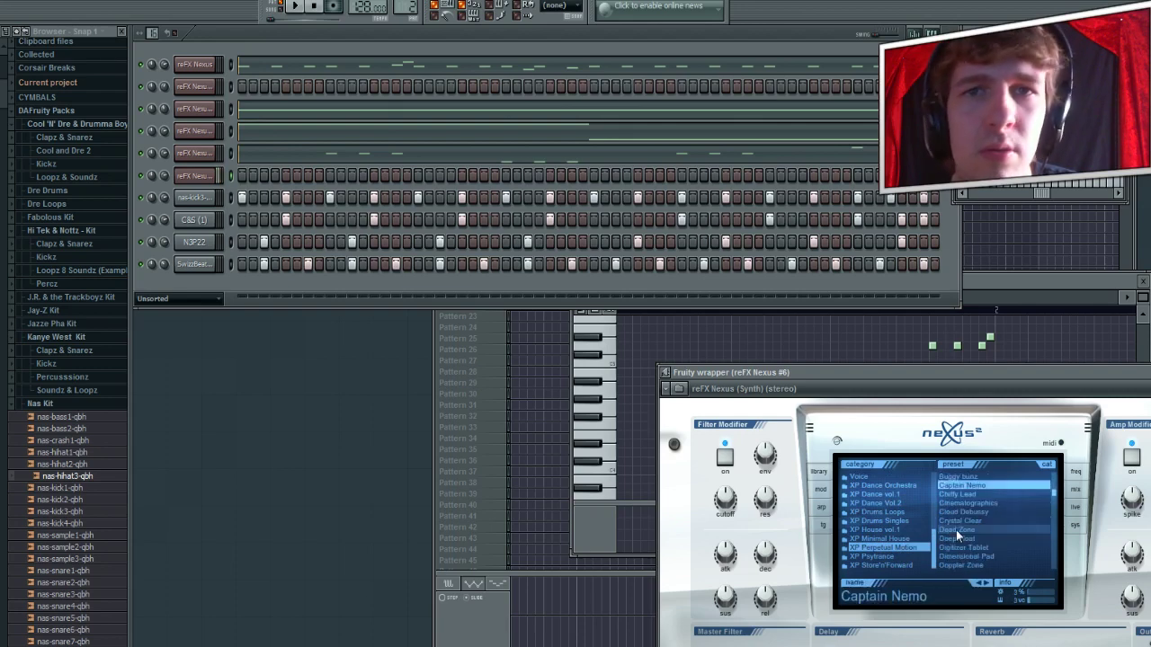
Try Crystal Clear, Epic Strings and other presets, ending with Gated Breath loaded in reFX Nexus #6.
left_click(958, 521)
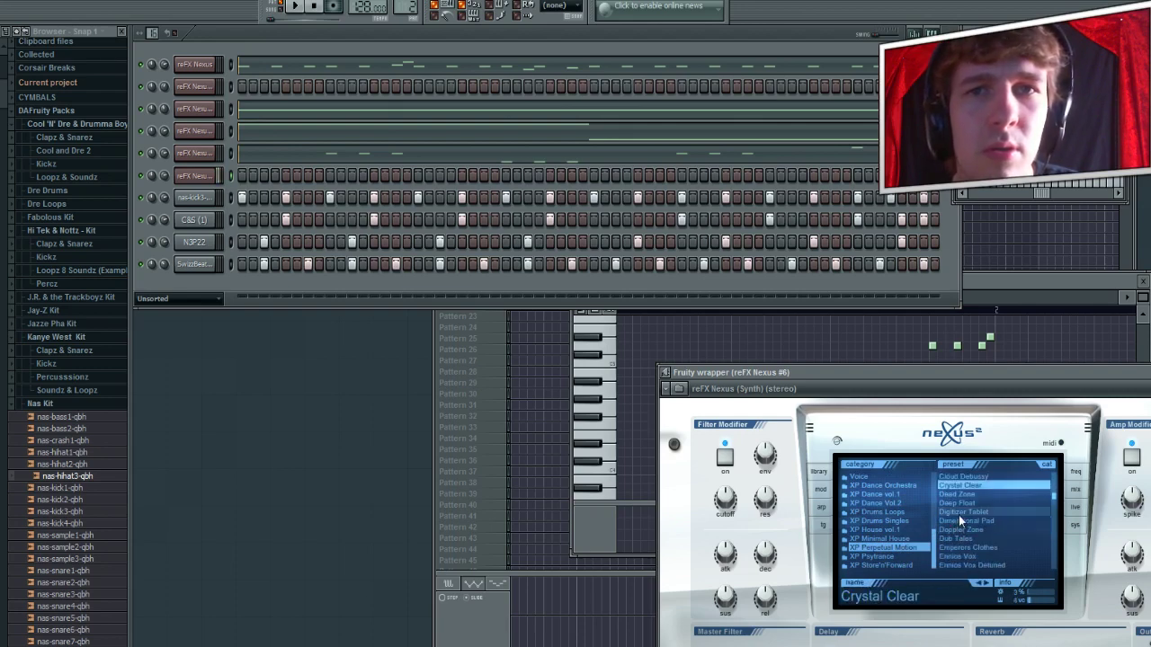
scroll(958, 515, "down", 2)
left_click(958, 512)
scroll(959, 515, "down", 5)
left_click(959, 515)
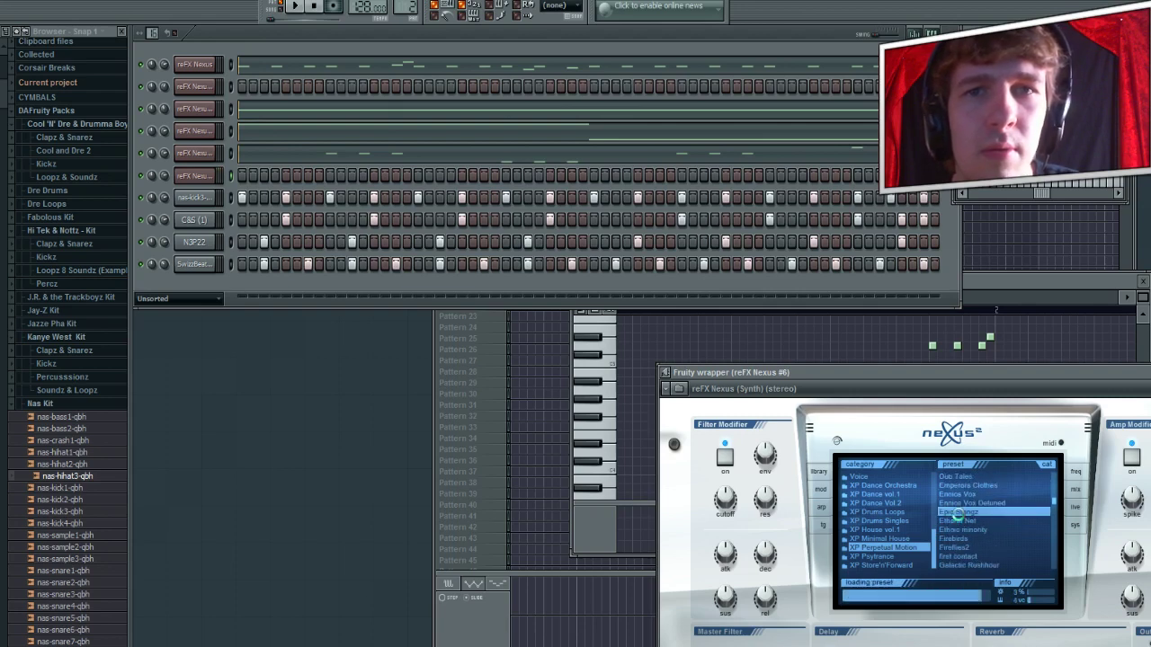
left_click(960, 502)
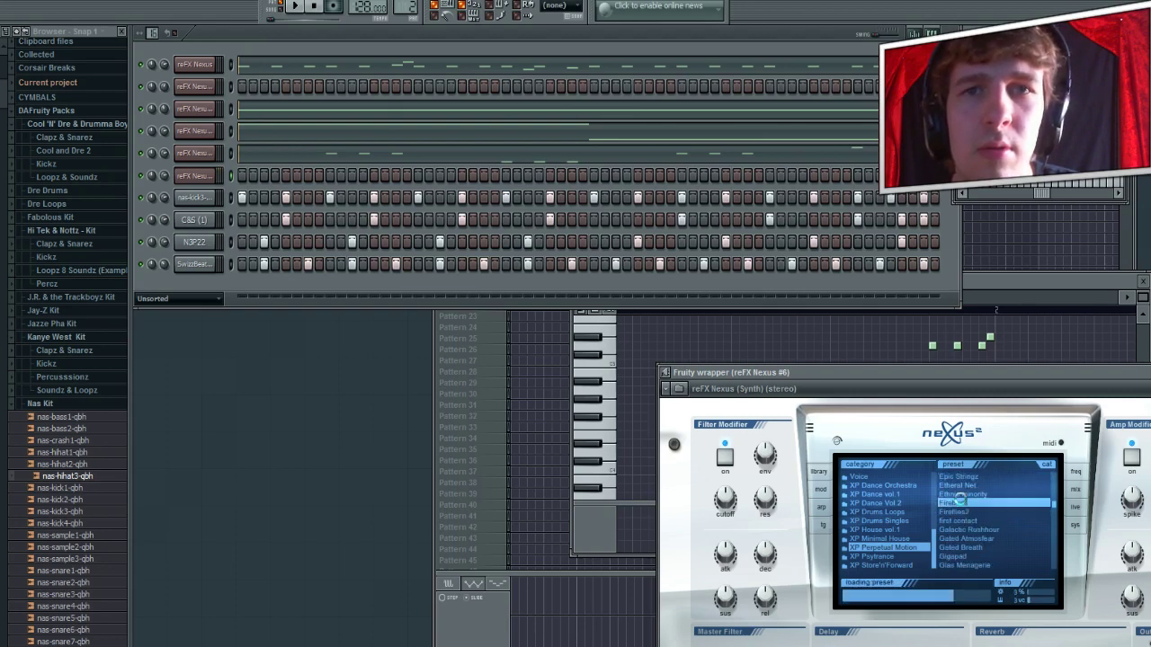
left_click(960, 545)
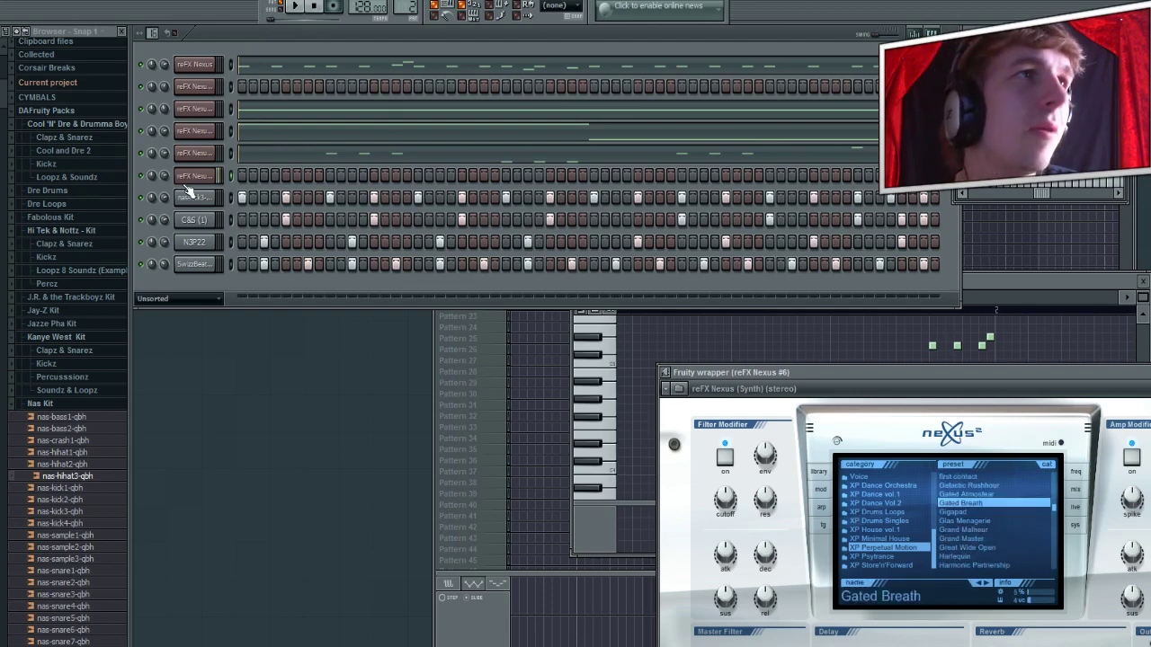
Draw one sustained C note in the reFX Nexus #6 piano roll, stretching it from the first step to the end of the 64-step pattern.
key("F7")
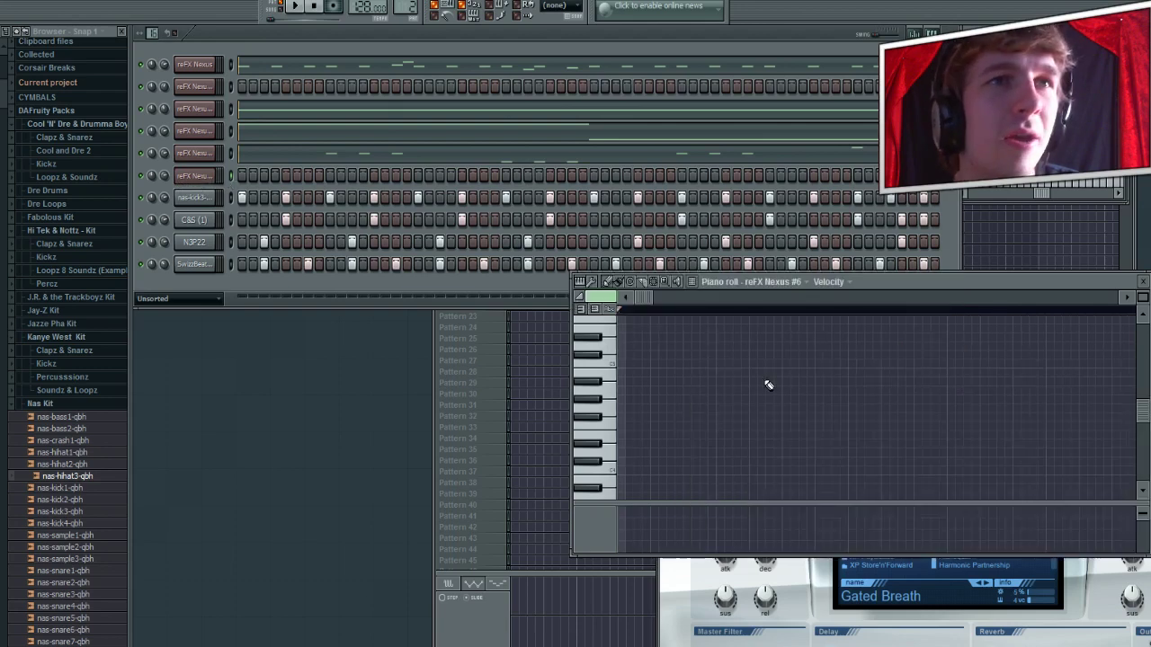
left_click(620, 415)
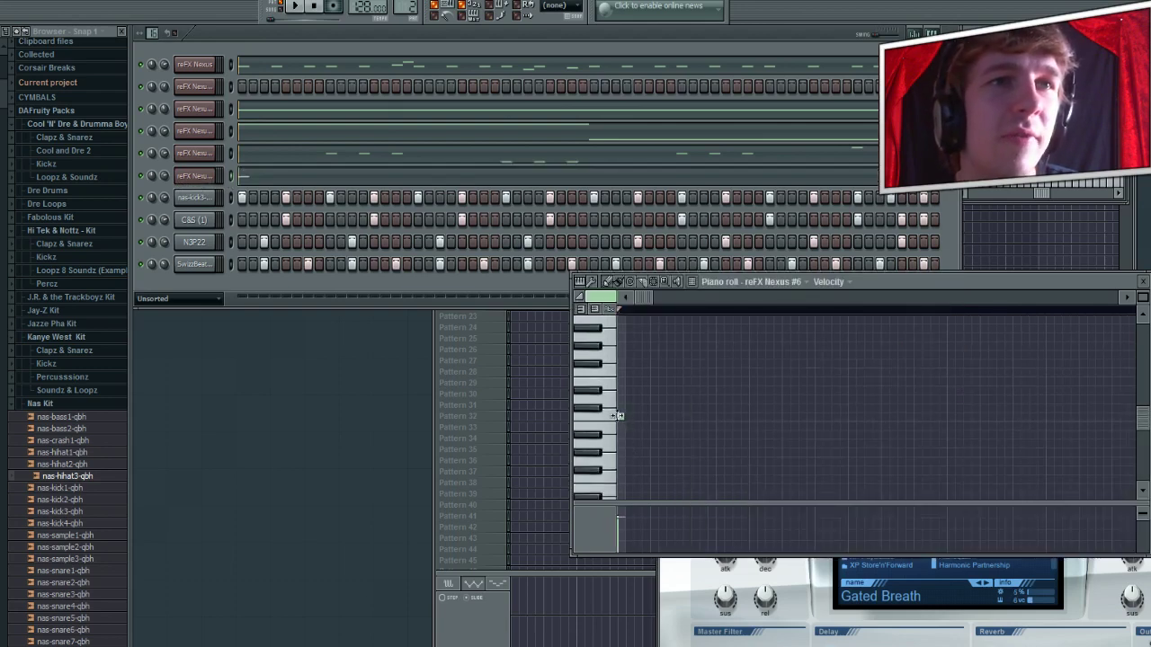
left_click_drag(619, 415, 1110, 416)
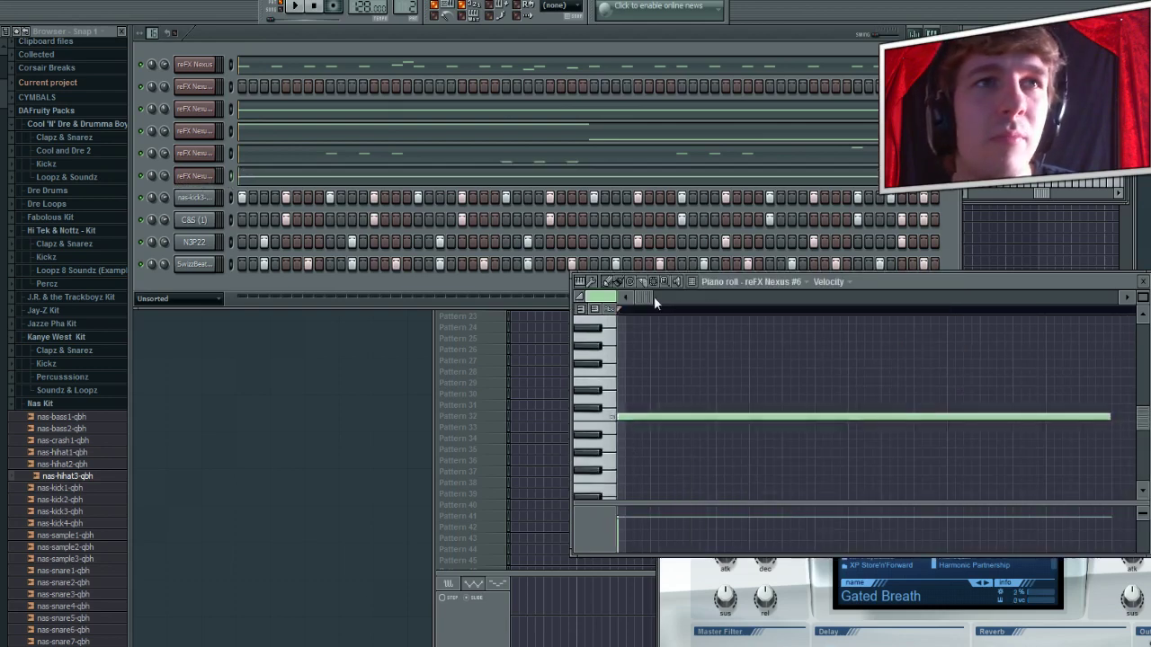
scroll(747, 319, "down", 3)
left_click_drag(910, 419, 946, 416)
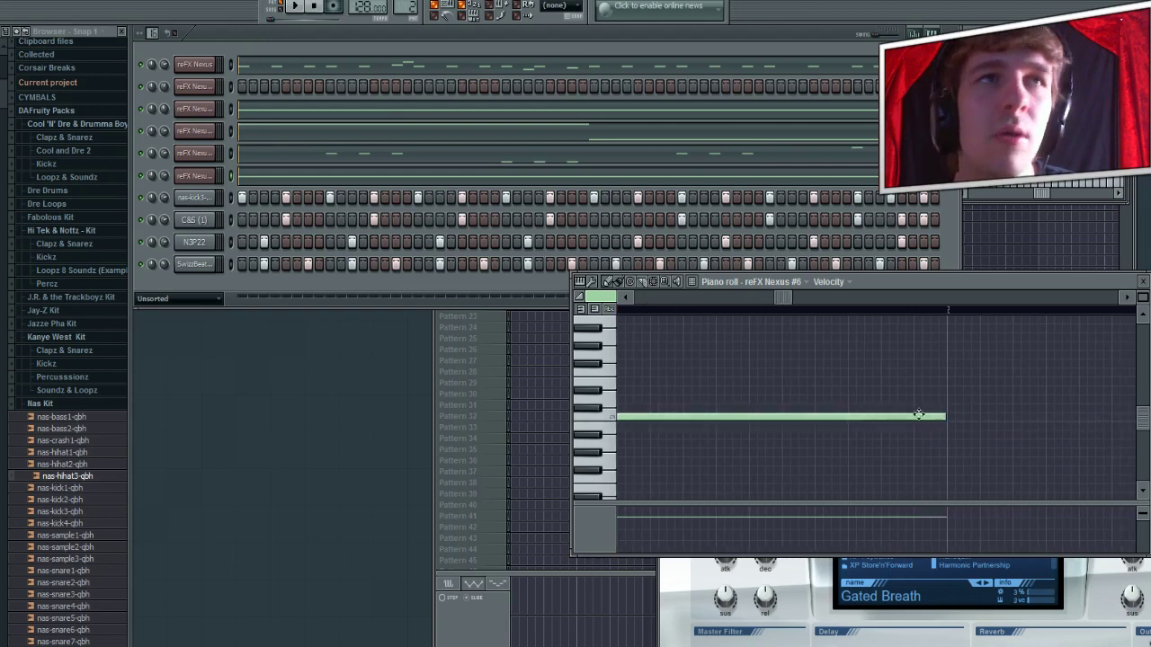
left_click(162, 175)
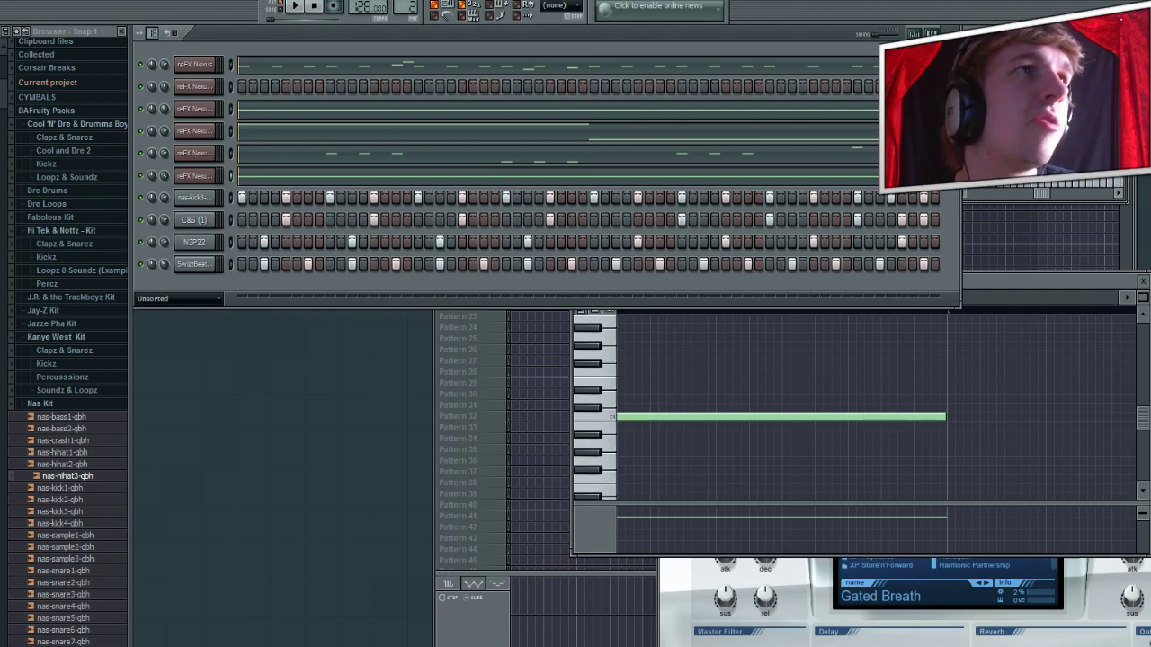